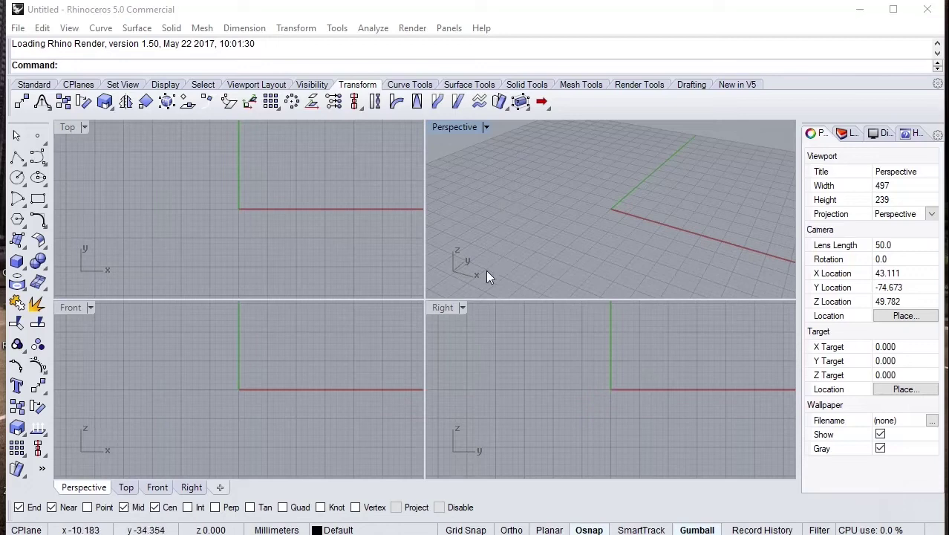
# Maximize the Right viewport and start a line at the origin, locked to 200 mm length
pyautogui.doubleClick(444, 307)
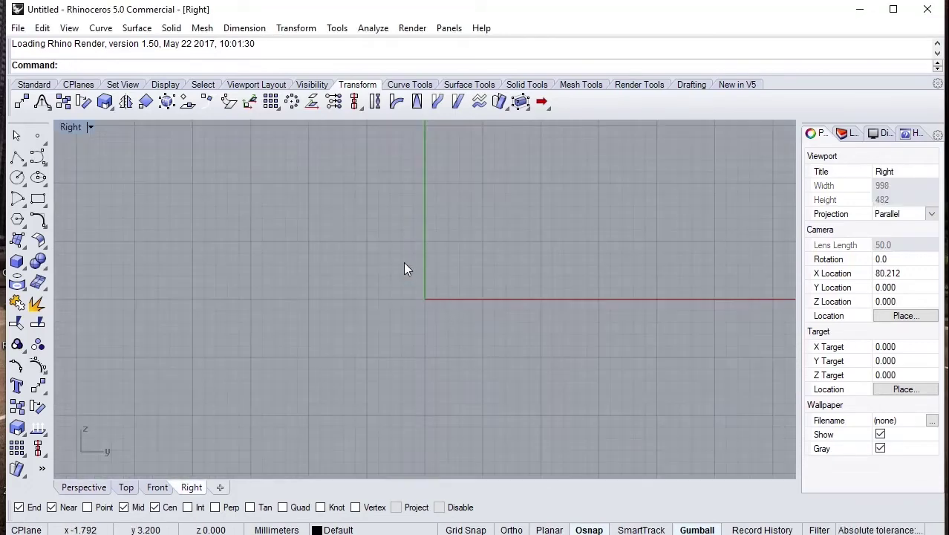
pyautogui.moveTo(405, 266); pyautogui.dragTo(363, 330, button='right')
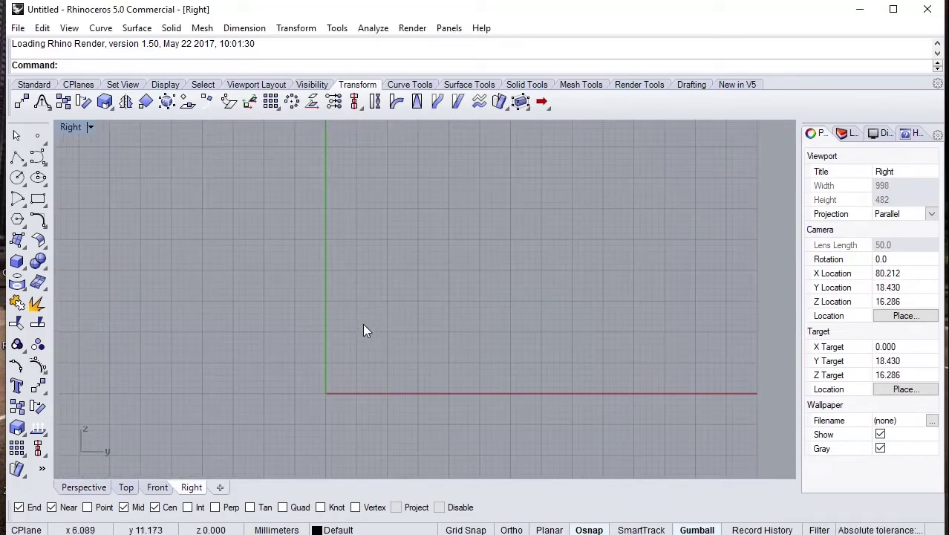
pyautogui.click(23, 169)
pyautogui.click(36, 165)
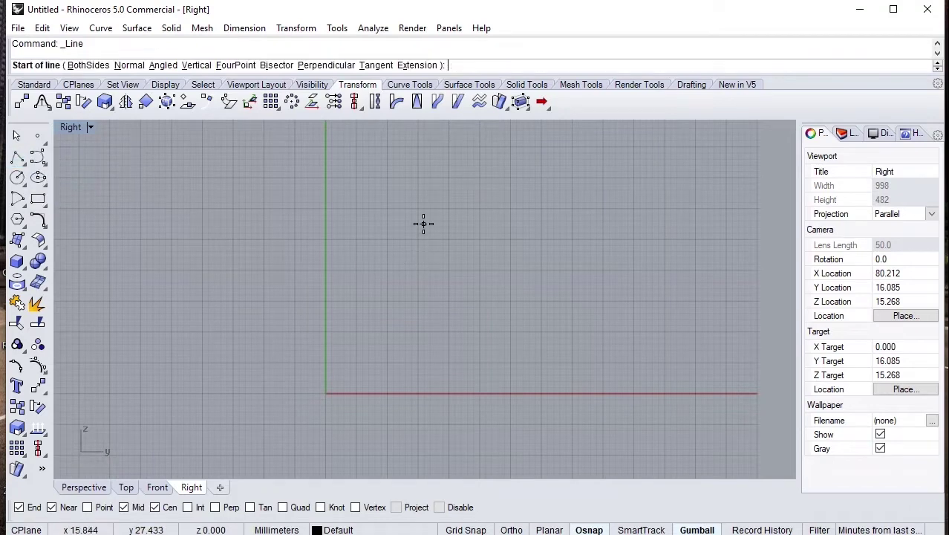
pyautogui.write('0')
pyautogui.press('Return')
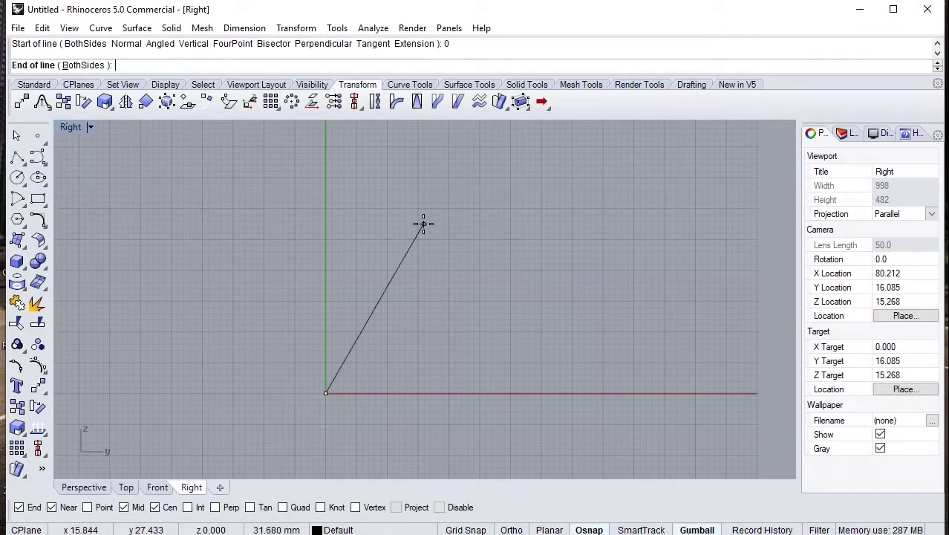
pyautogui.write('20')
pyautogui.press('Return')
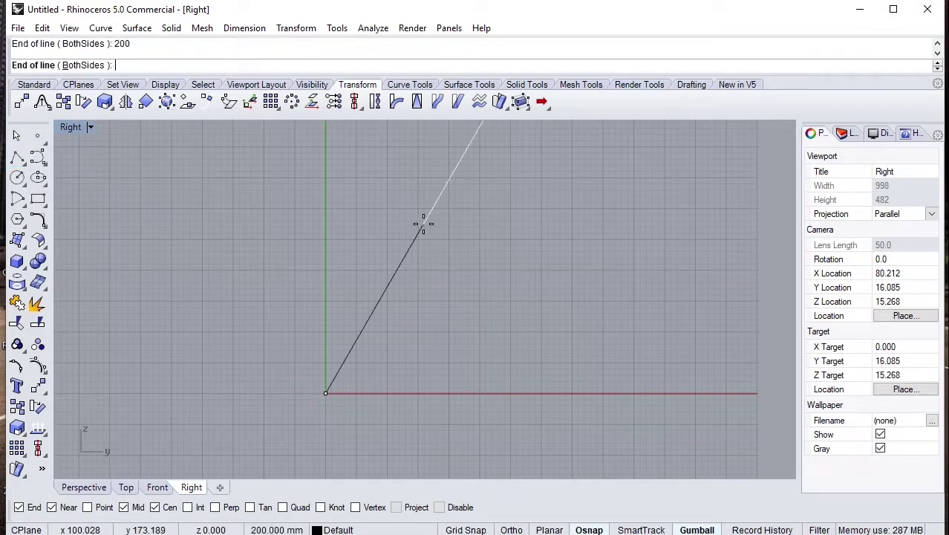
# With Ortho on, place the 200 mm line straight up from the origin
pyautogui.scroll(-2, 309, 318)
pyautogui.scroll(-1, 310, 318)
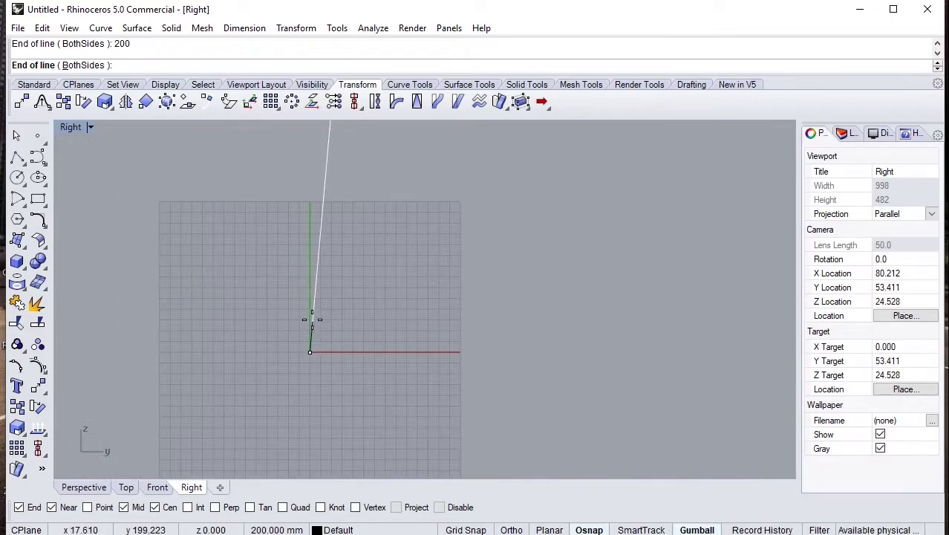
pyautogui.scroll(-1, 298, 296)
pyautogui.scroll(-2, 297, 296)
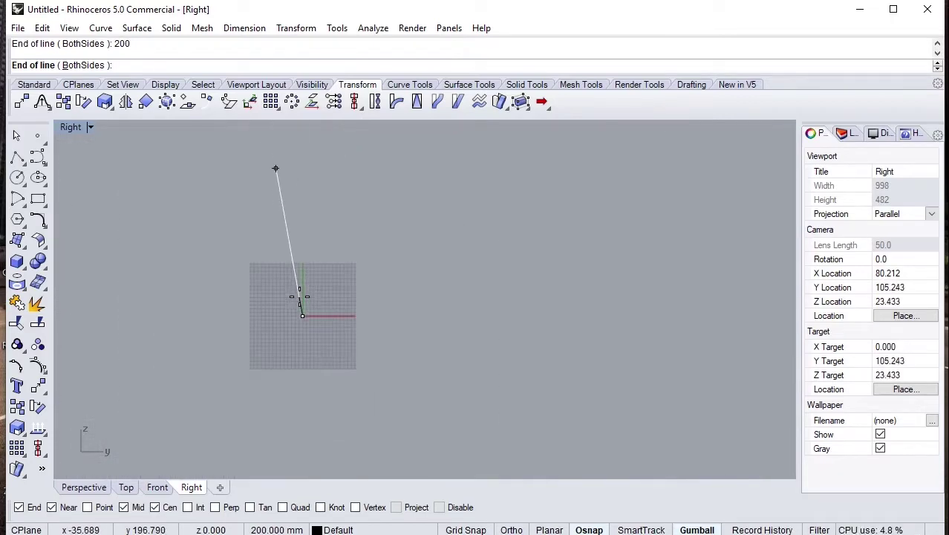
pyautogui.press('F8')
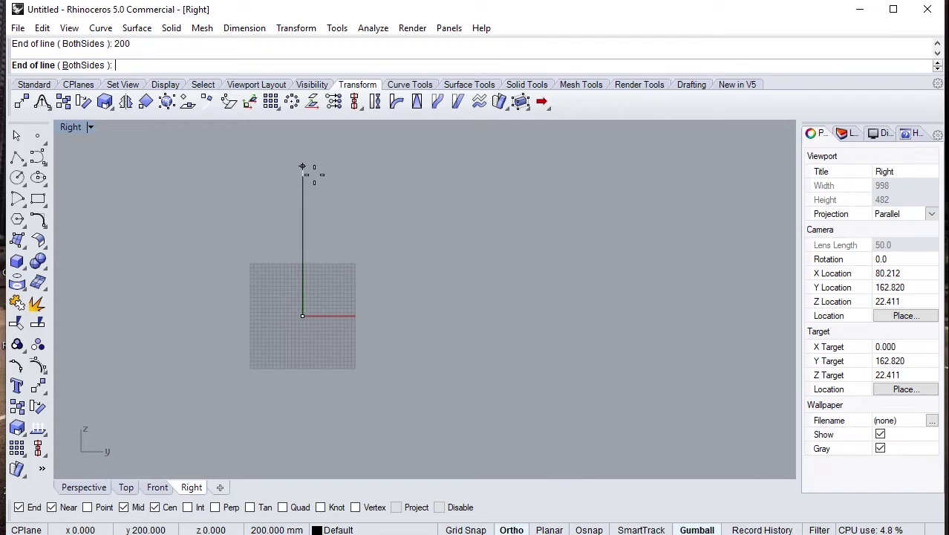
pyautogui.click(311, 167)
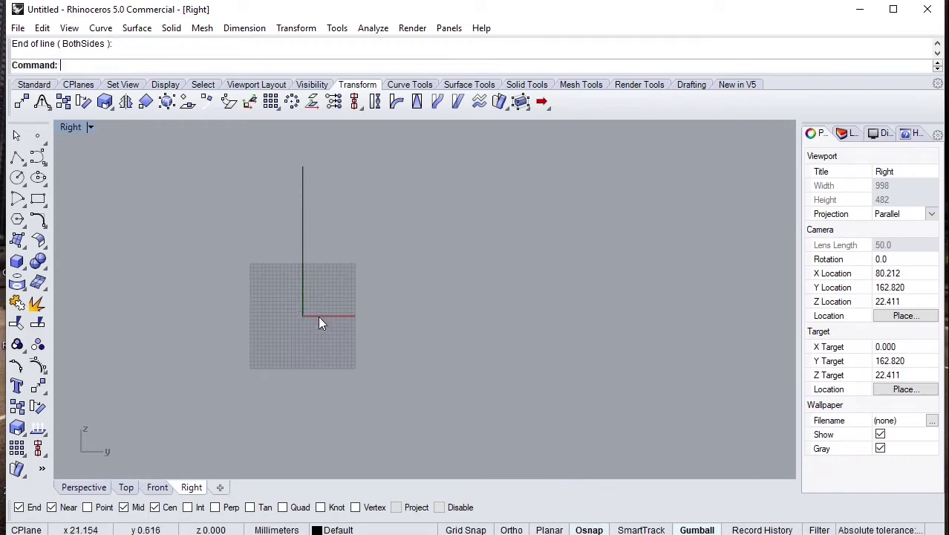
pyautogui.scroll(2, 315, 319)
pyautogui.scroll(2, 299, 314)
pyautogui.scroll(3, 301, 314)
pyautogui.scroll(2, 300, 336)
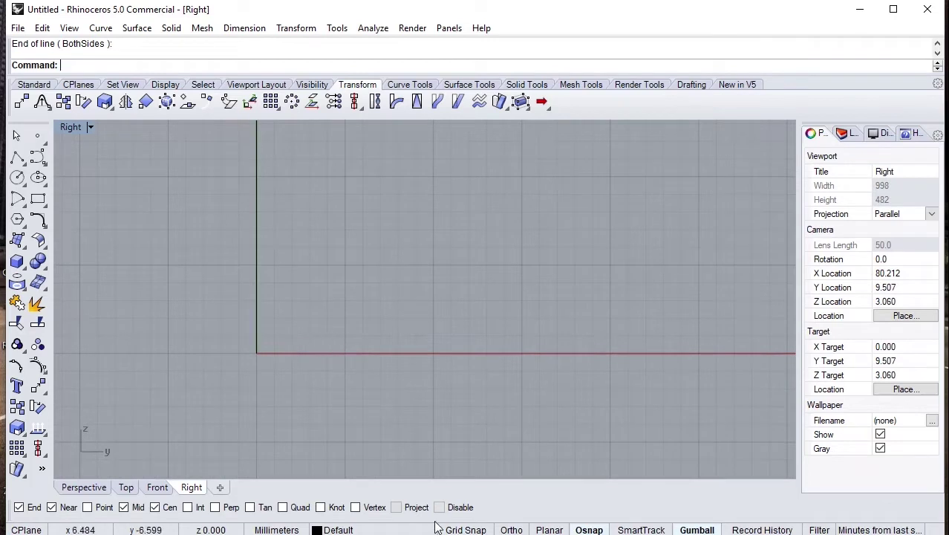
# With Grid Snap on, draw a 10 mm vertical polyline segment up from the horizontal axis
pyautogui.click(464, 529)
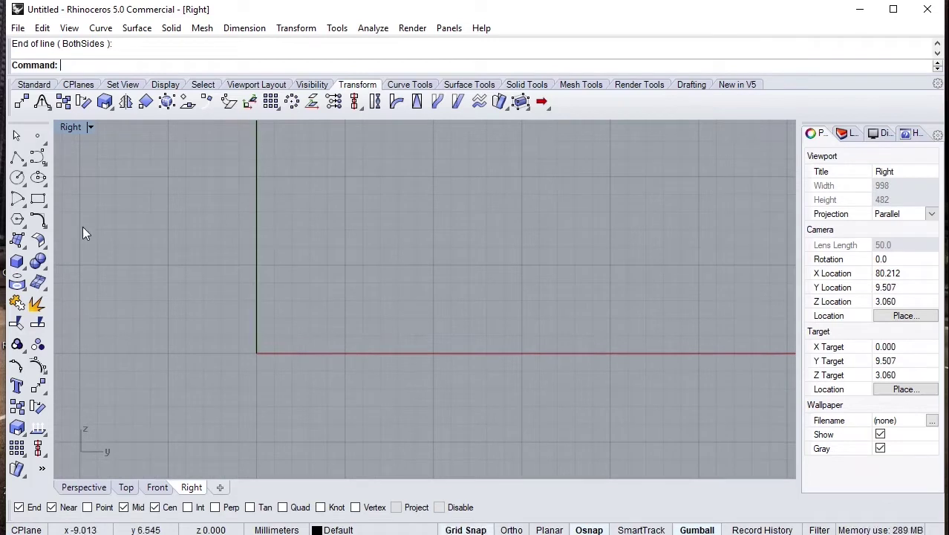
pyautogui.click(17, 157)
pyautogui.scroll(-2, 407, 302)
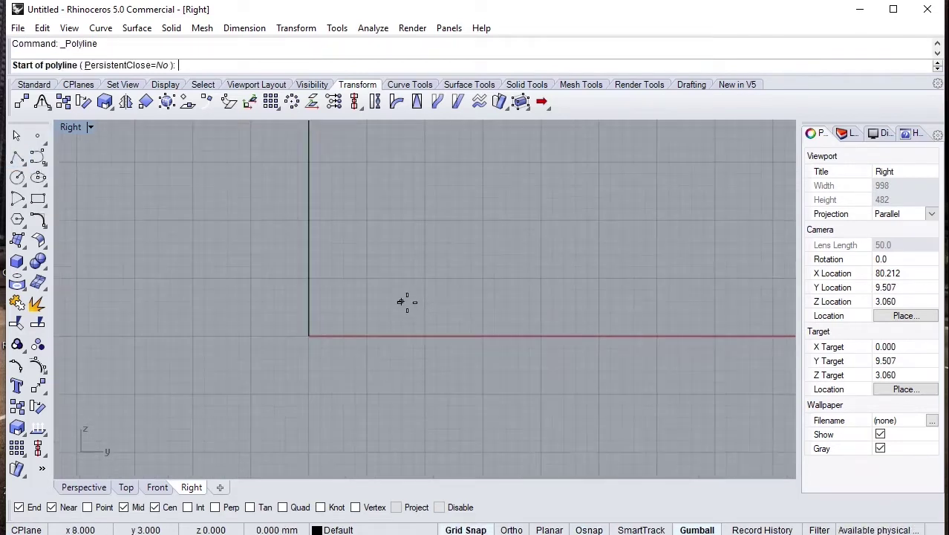
pyautogui.scroll(1, 540, 282)
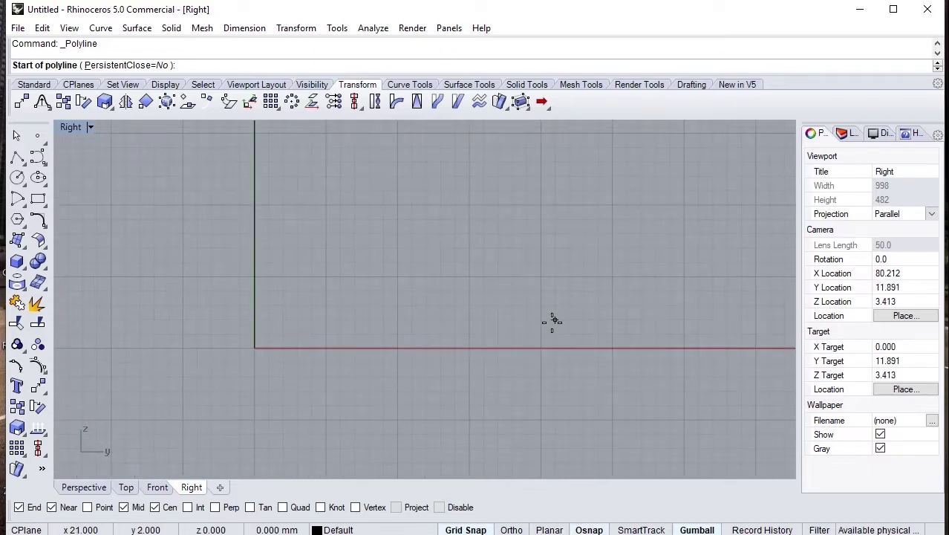
pyautogui.click(542, 346)
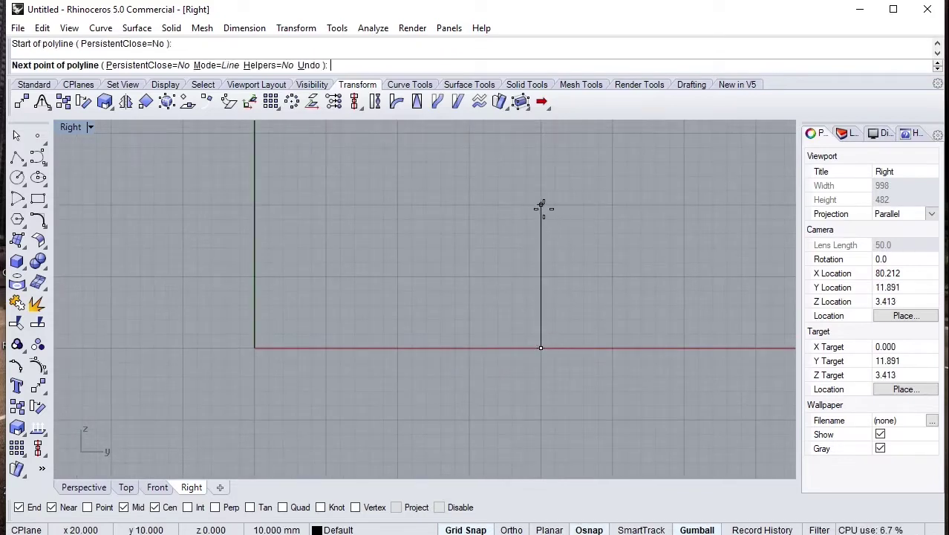
pyautogui.click(541, 206)
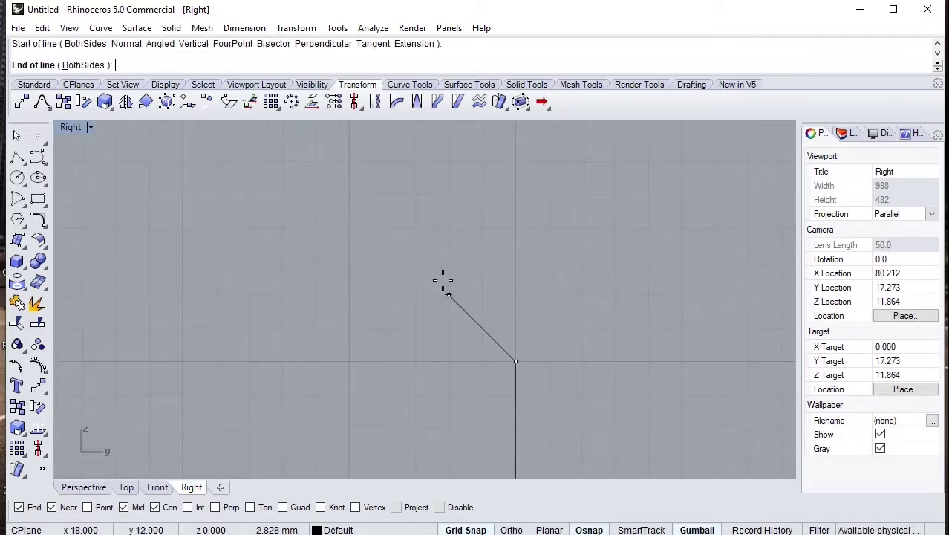
# Turn off Grid Snap and add a diagonal segment slanting up-left from its top
pyautogui.press('F9')
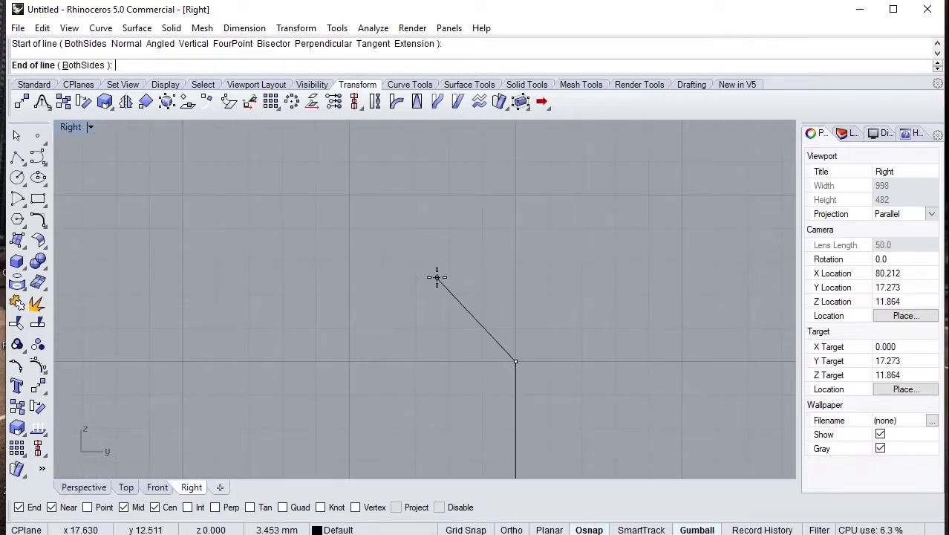
pyautogui.click(436, 277)
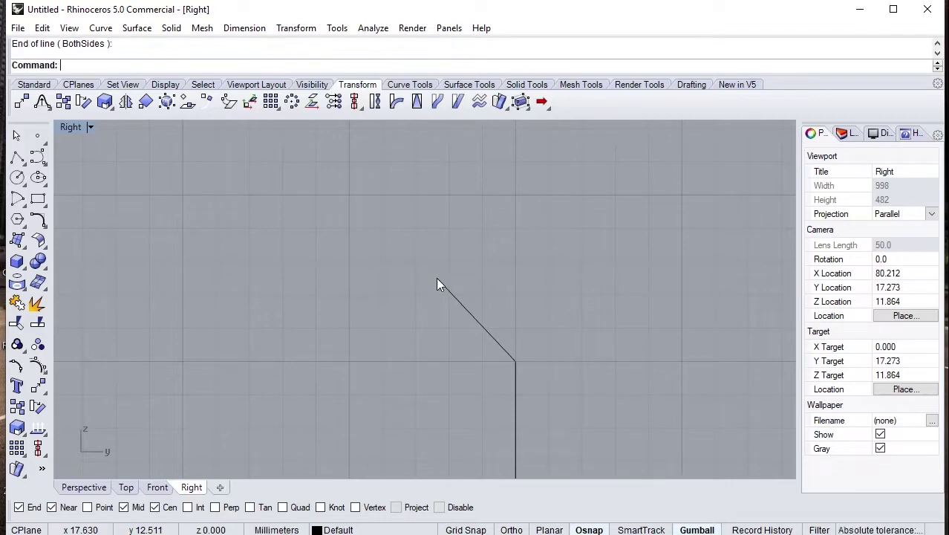
pyautogui.scroll(-3, 409, 253)
pyautogui.scroll(-2, 420, 264)
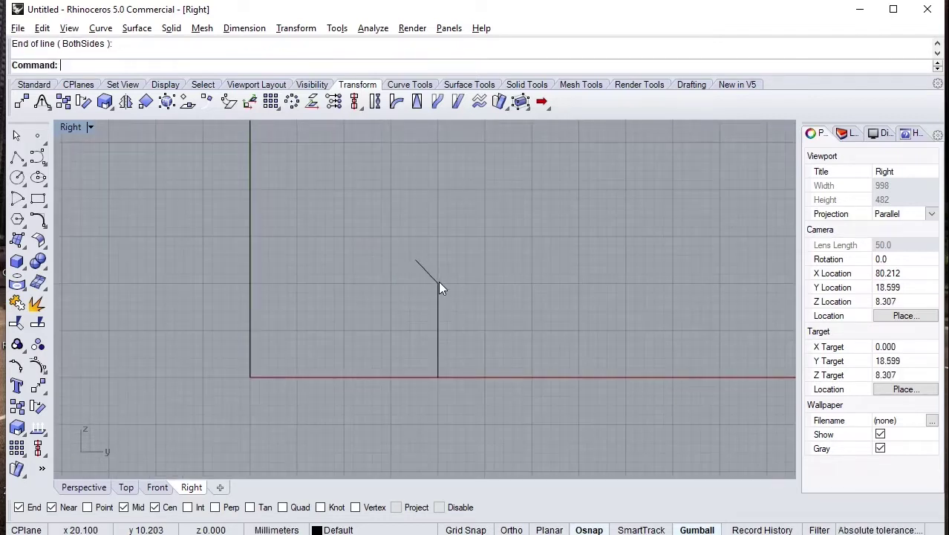
pyautogui.scroll(2, 439, 284)
pyautogui.scroll(-1, 393, 239)
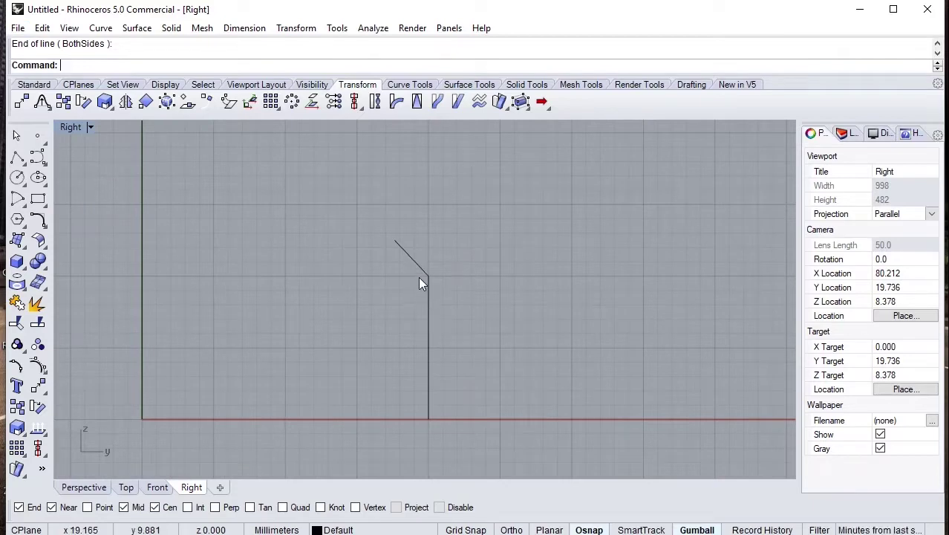
# Join the vertical and diagonal segments, then mirror the joined curve upward from the diagonal's end
pyautogui.moveTo(416, 271); pyautogui.dragTo(412, 266)
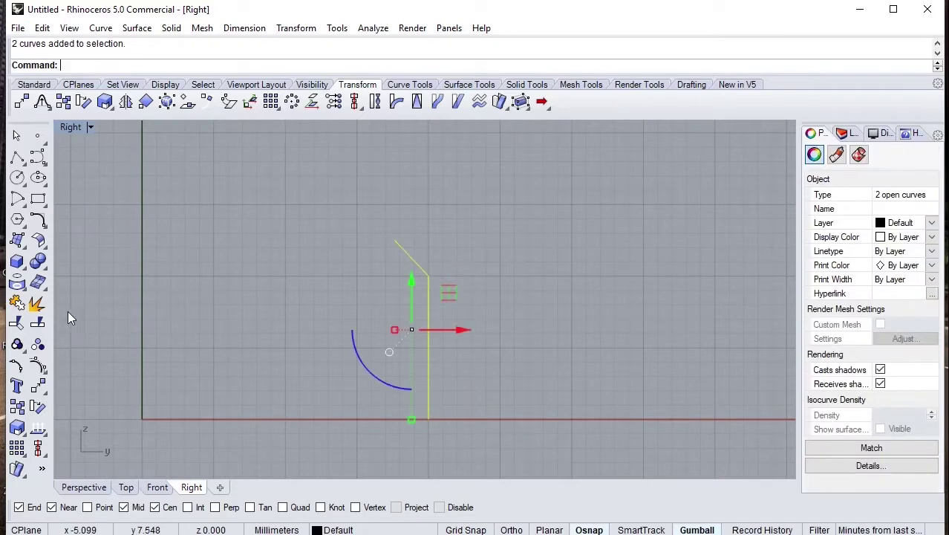
pyautogui.click(17, 302)
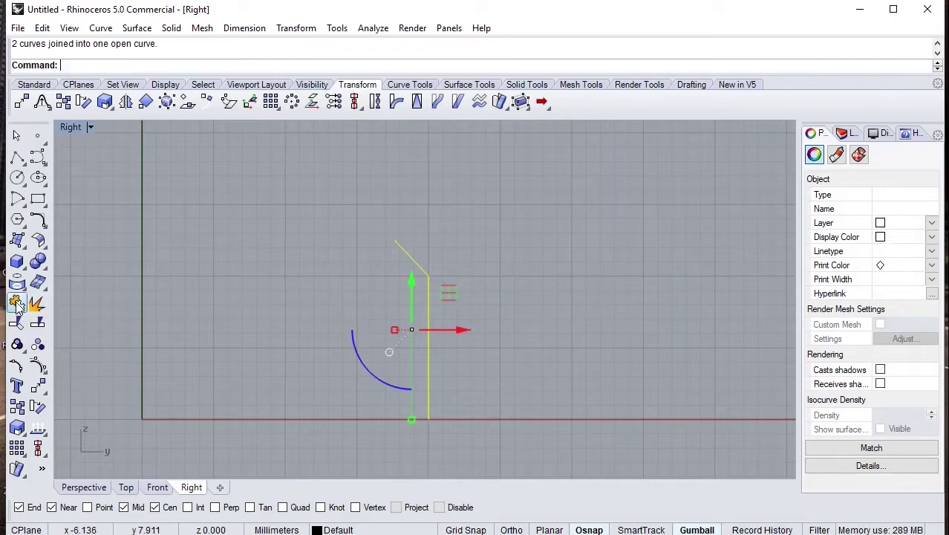
pyautogui.click(383, 245)
pyautogui.click(405, 251)
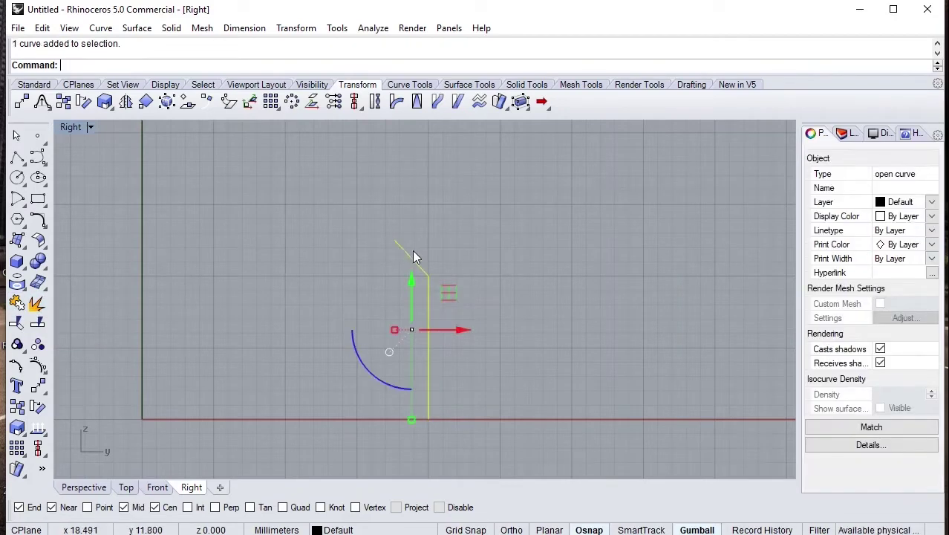
pyautogui.click(126, 102)
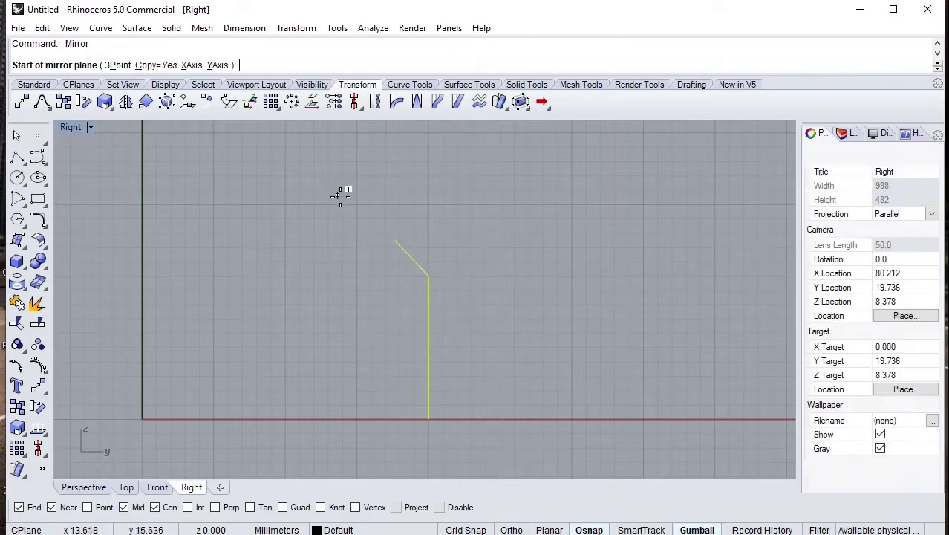
pyautogui.click(394, 240)
pyautogui.click(505, 240)
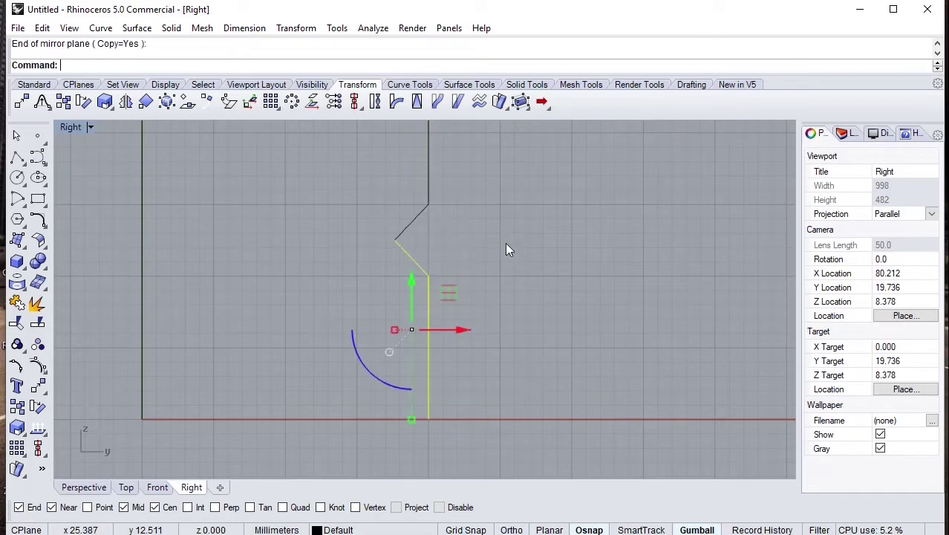
# Draw a horizontal cutting line across the vertical segment and trim the curves, removing the horizontal piece
pyautogui.click(18, 156)
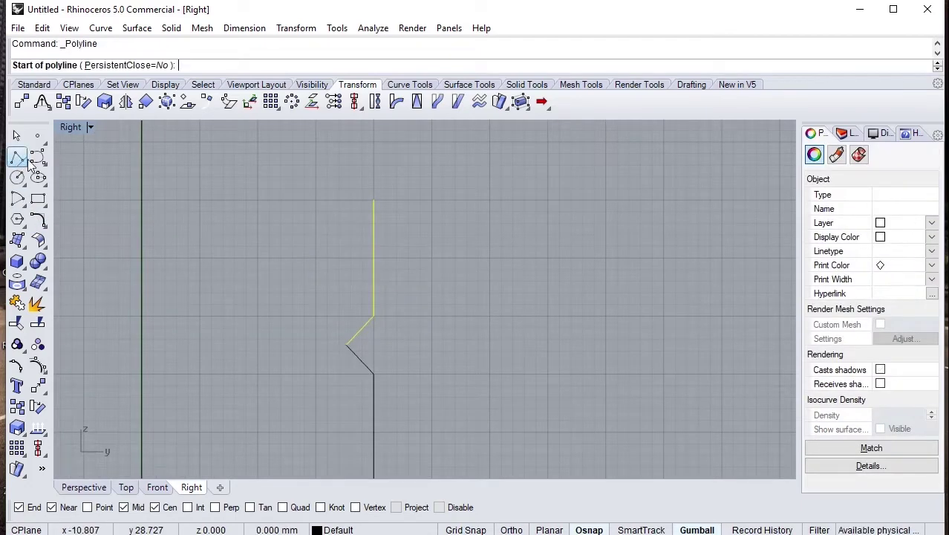
pyautogui.click(374, 258)
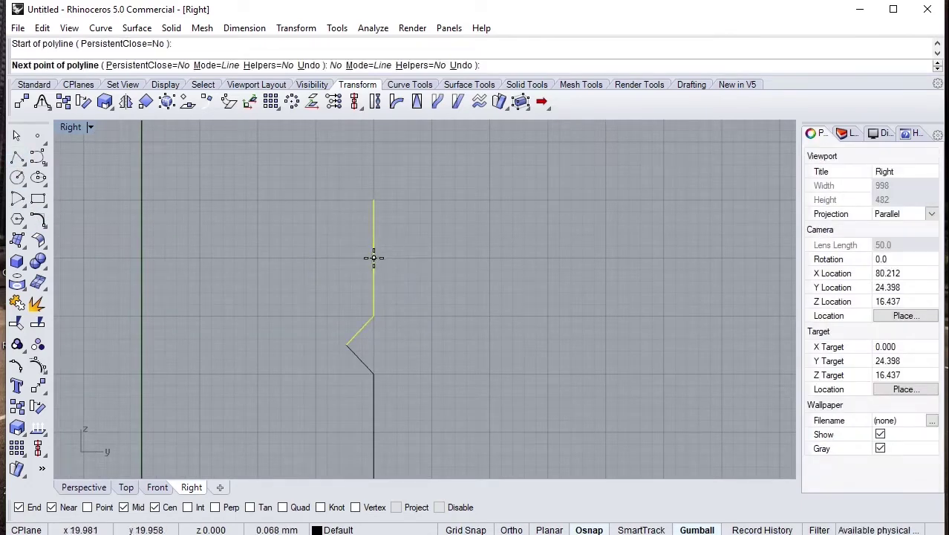
pyautogui.click(492, 257)
pyautogui.press('Return')
pyautogui.moveTo(440, 280); pyautogui.dragTo(330, 251)
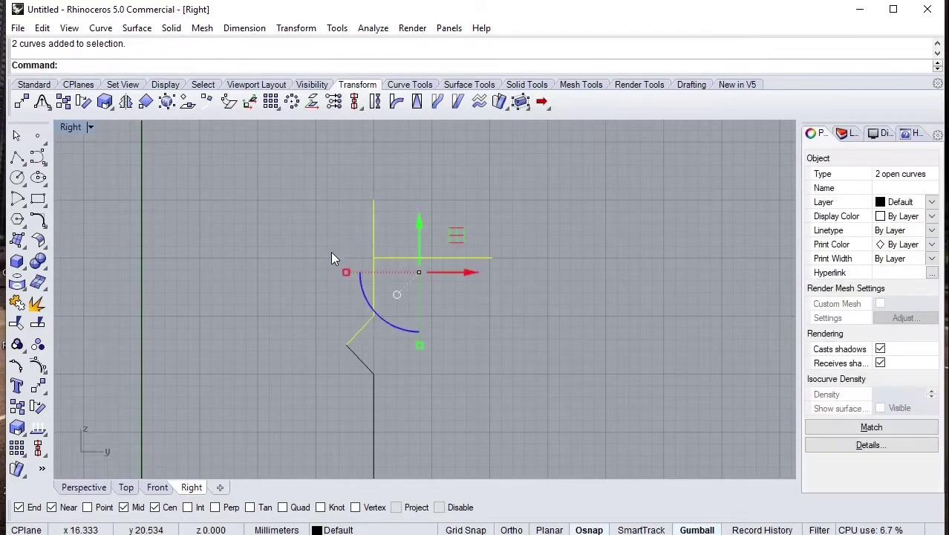
pyautogui.click(16, 322)
pyautogui.moveTo(434, 183); pyautogui.dragTo(346, 224)
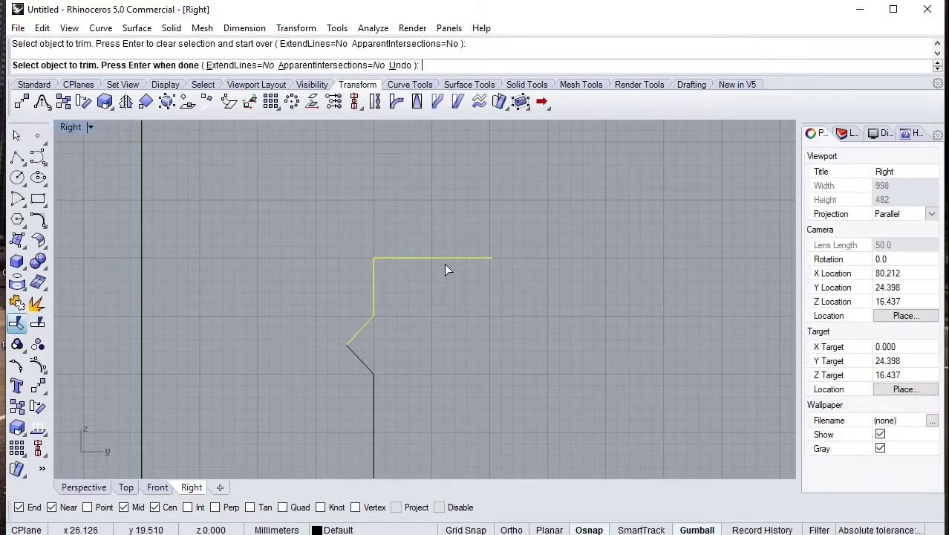
pyautogui.click(435, 259)
pyautogui.press('Return')
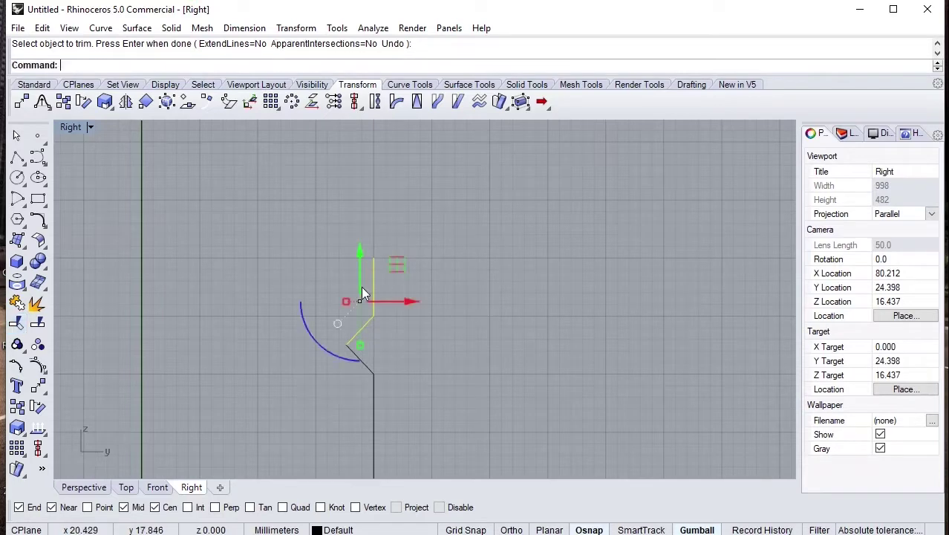
pyautogui.press('Escape')
pyautogui.click(374, 286)
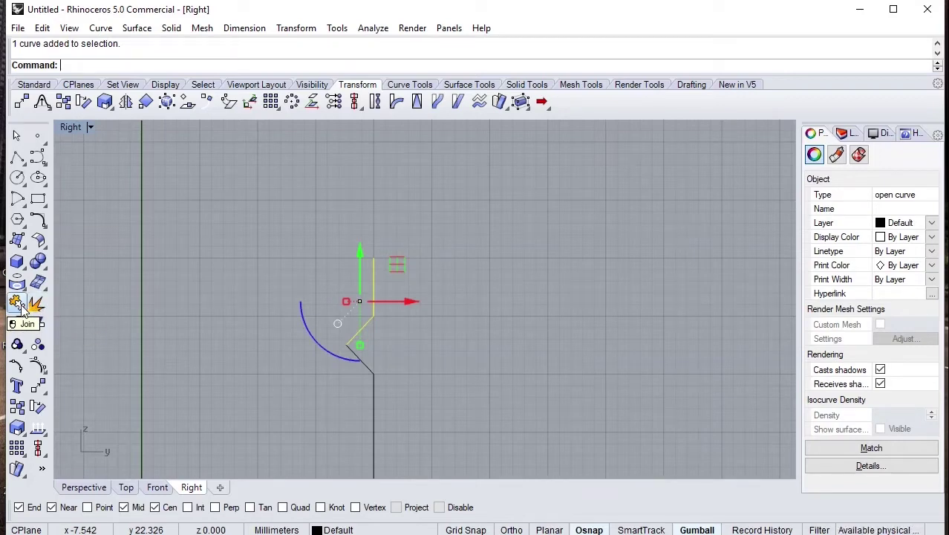
# Draw a horizontal helper line starting at the lower vertical line's midpoint
pyautogui.scroll(-2, 268, 211)
pyautogui.scroll(3, 375, 429)
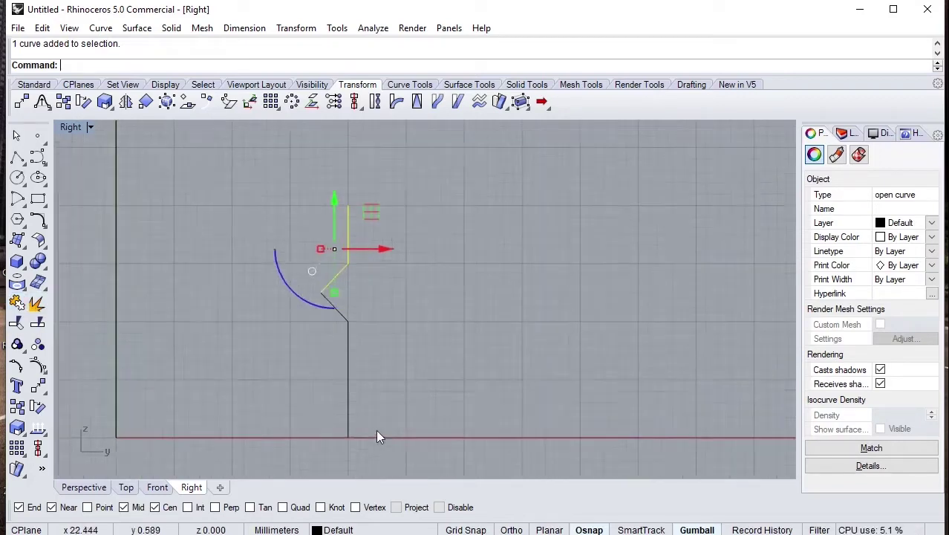
pyautogui.press('Escape')
pyautogui.click(16, 157)
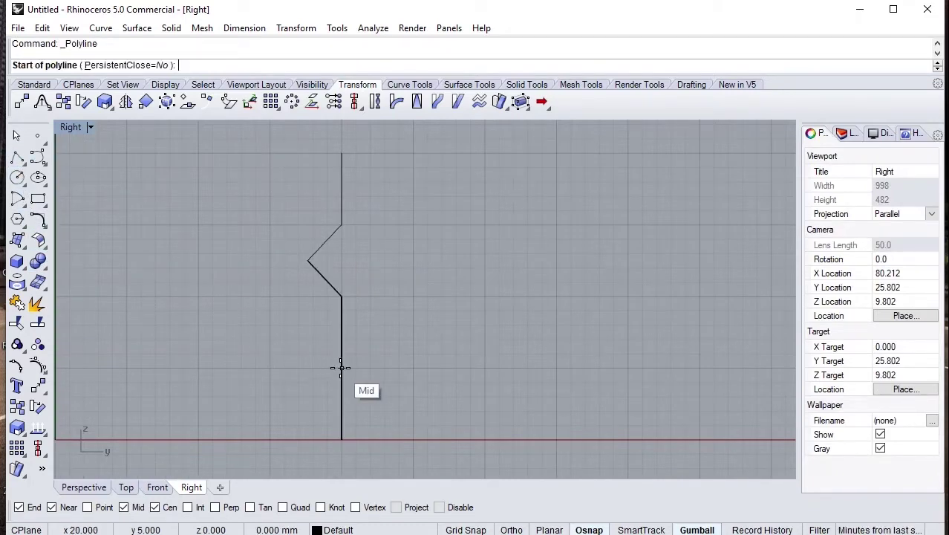
pyautogui.click(342, 369)
pyautogui.click(422, 369)
pyautogui.press('Return')
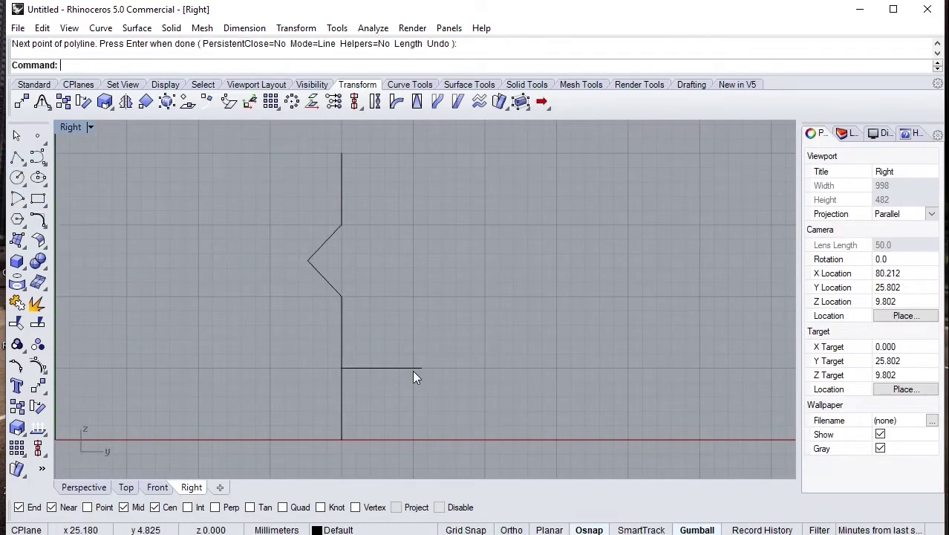
# Split the lower vertical line in two at the helper line, then delete the helper
pyautogui.moveTo(395, 388); pyautogui.dragTo(306, 347)
pyautogui.click(341, 401)
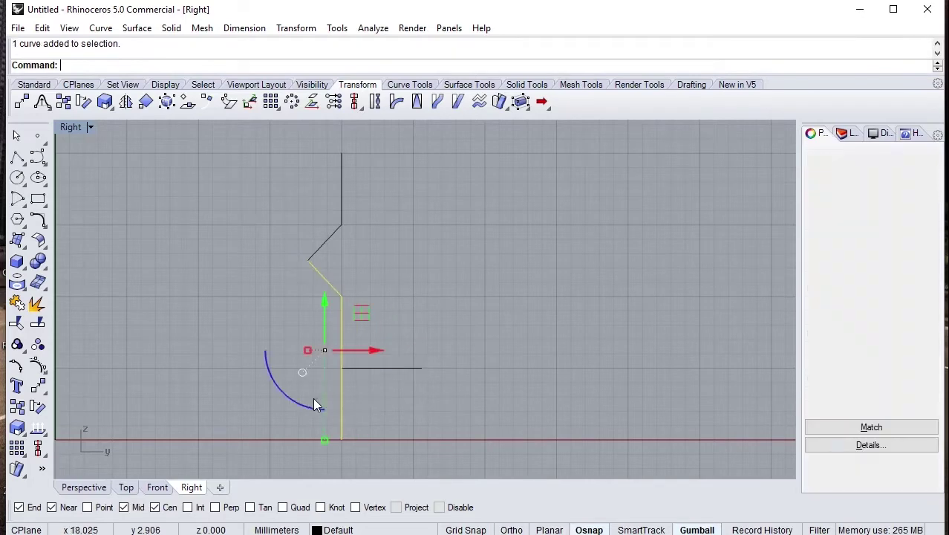
pyautogui.click(33, 324)
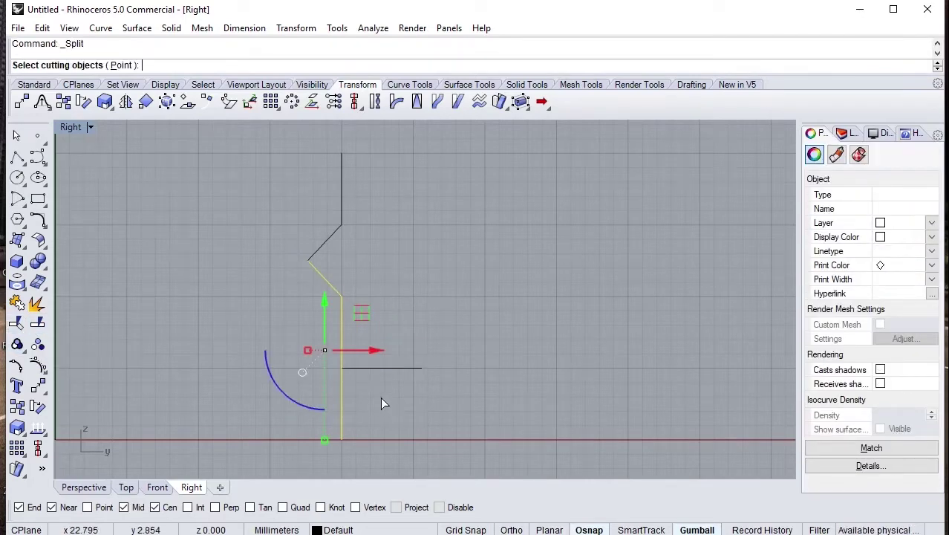
pyautogui.click(390, 368)
pyautogui.press('Return')
pyautogui.click(411, 397)
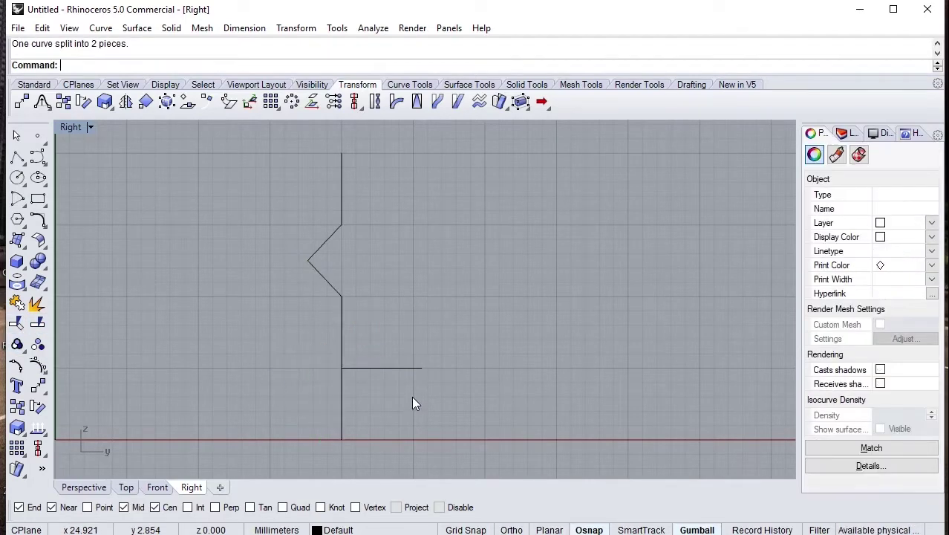
pyautogui.click(405, 367)
pyautogui.press('Delete')
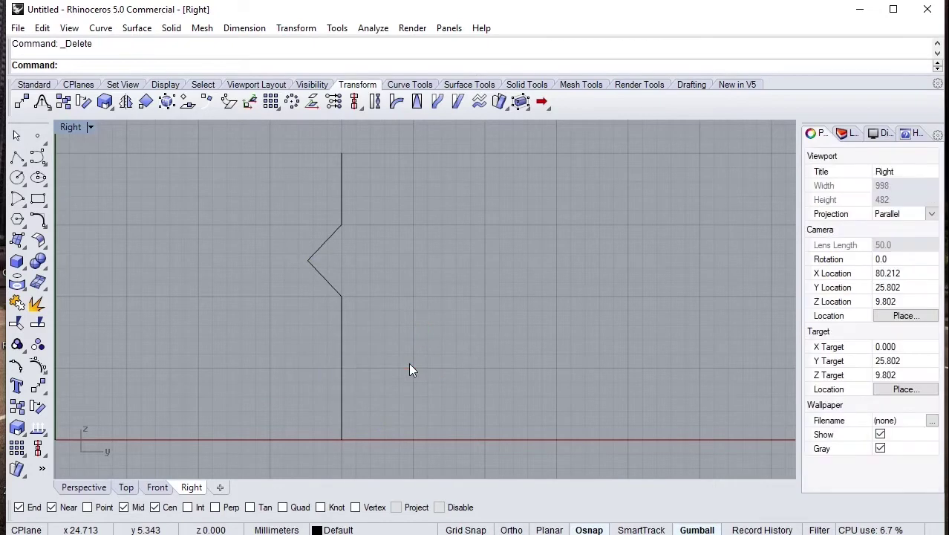
# Join the zigzag with the upper half-line into one curve
pyautogui.moveTo(416, 343); pyautogui.dragTo(281, 178)
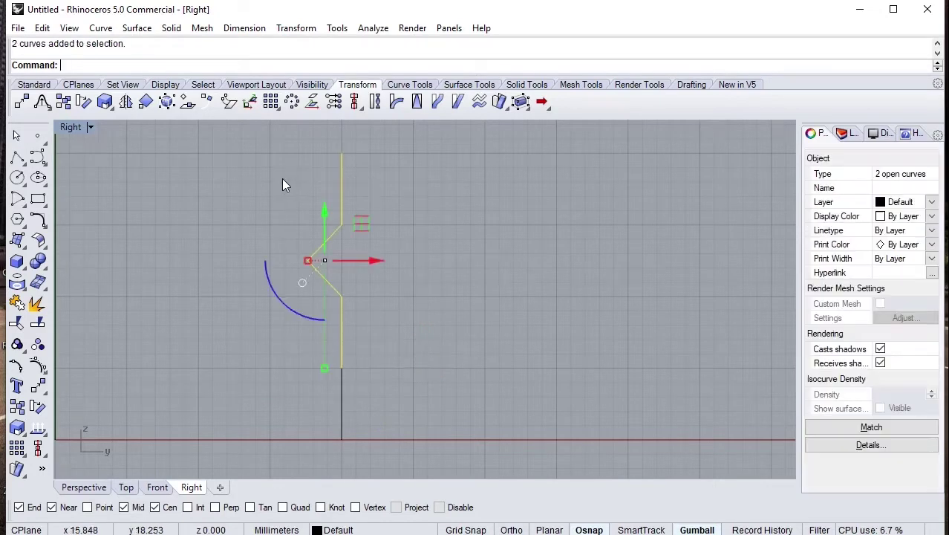
pyautogui.click(18, 303)
pyautogui.click(155, 300)
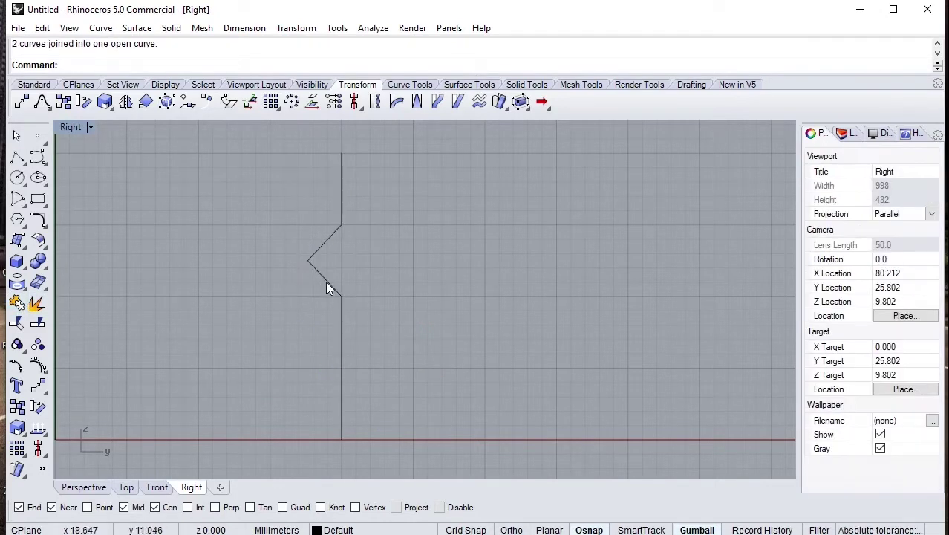
pyautogui.scroll(1, 336, 288)
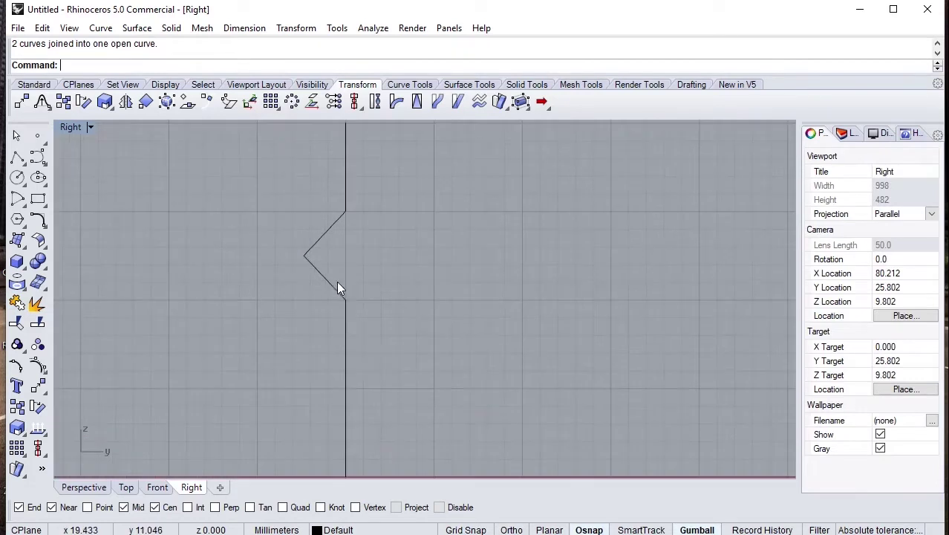
# Fillet the notch's upper and lower bends with radius 4
pyautogui.click(46, 214)
pyautogui.click(132, 65)
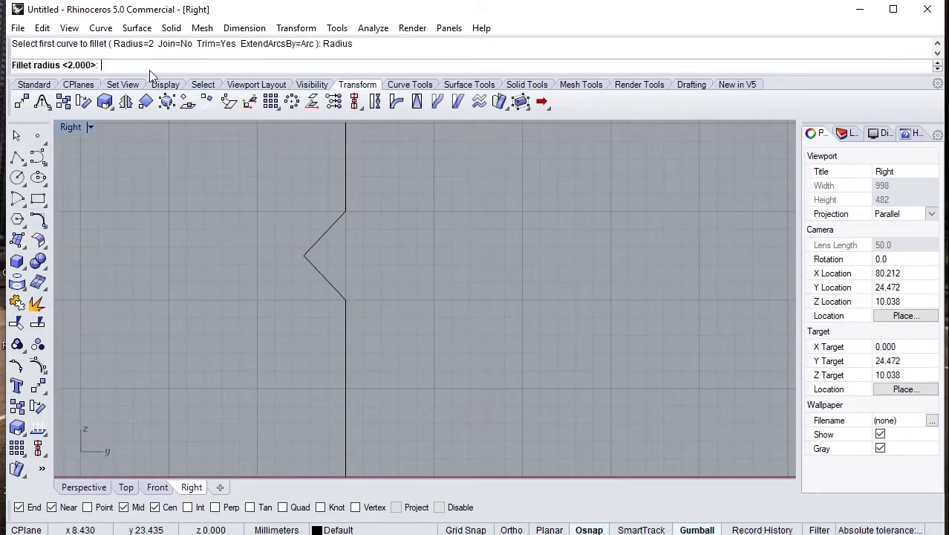
pyautogui.write('4')
pyautogui.press('Return')
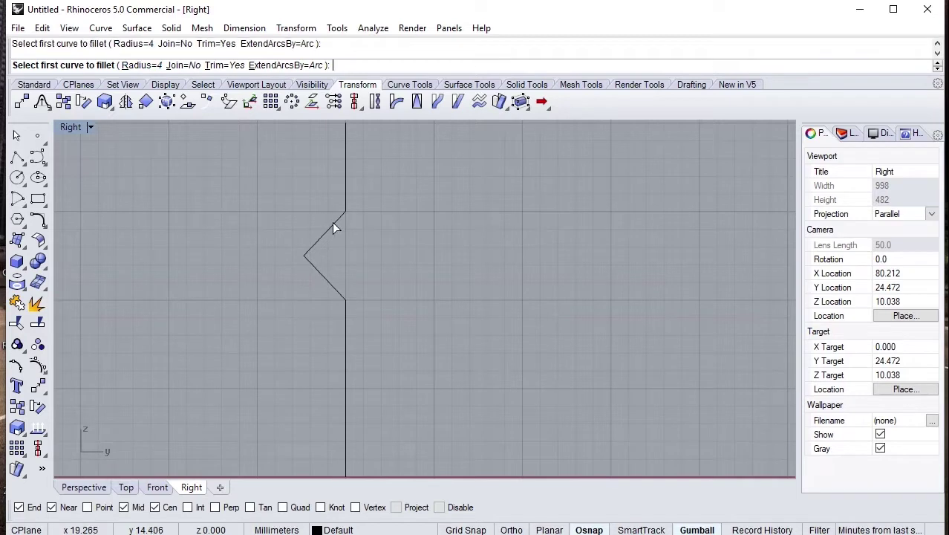
pyautogui.click(334, 221)
pyautogui.click(346, 189)
pyautogui.press('Return')
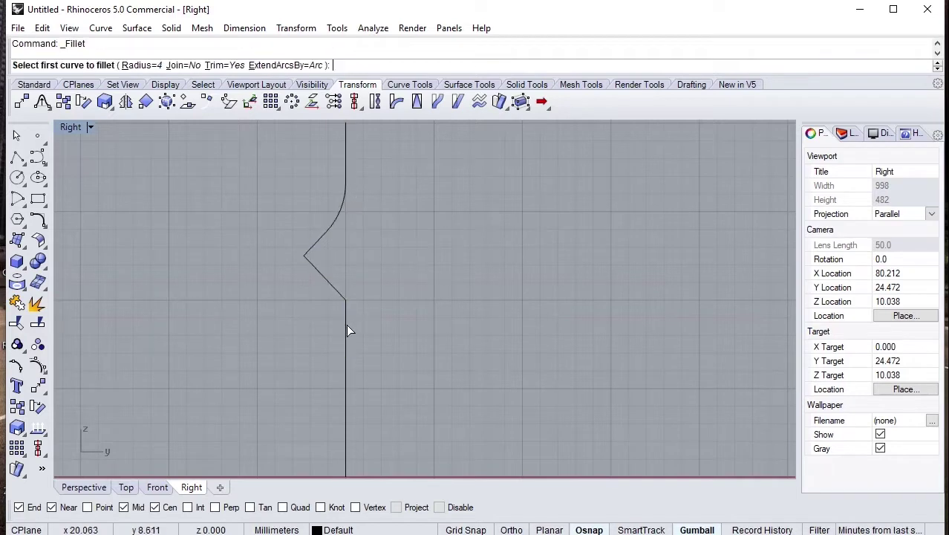
pyautogui.click(346, 323)
pyautogui.click(337, 288)
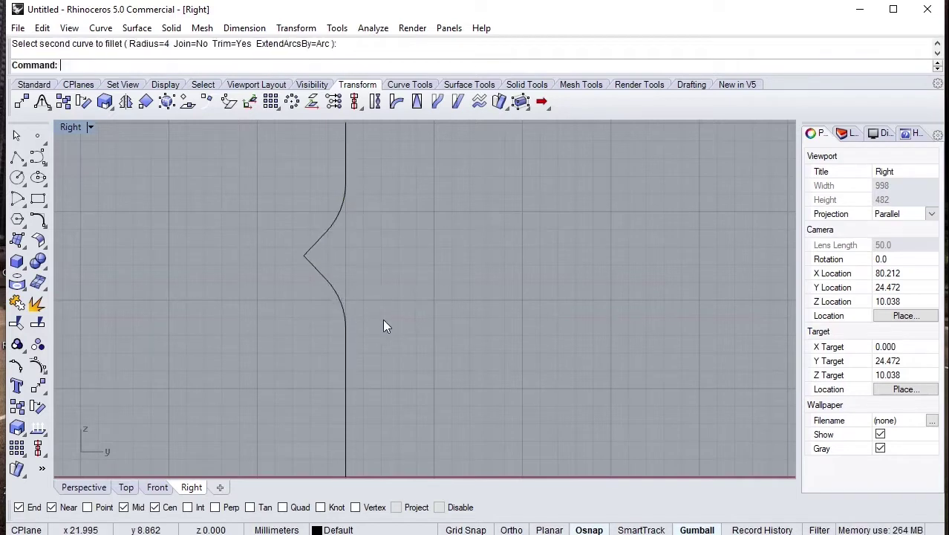
# Undo the stray radius-4 tip fillet and round the tip with radius 2 instead
pyautogui.click(314, 264)
pyautogui.click(337, 266)
pyautogui.hotkey('ctrl', 'z')
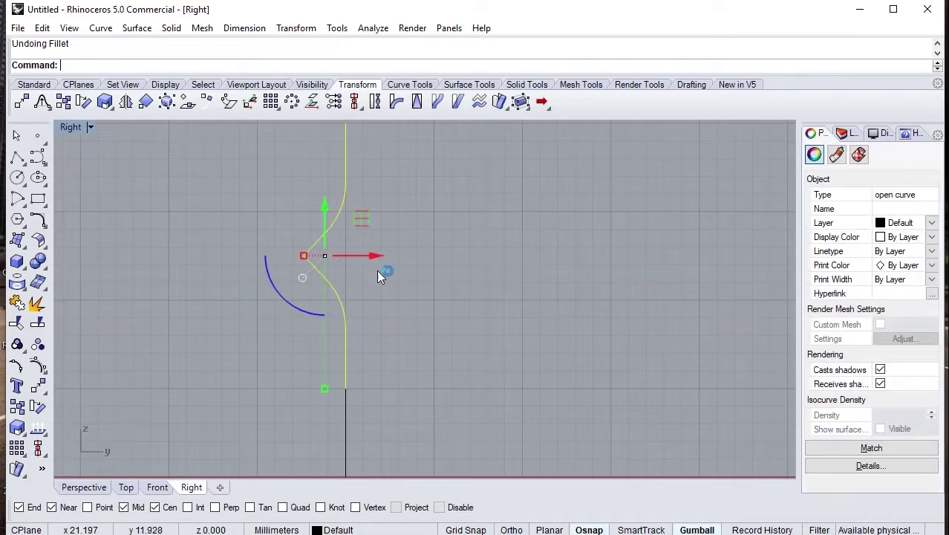
pyautogui.press('Escape')
pyautogui.press('Return')
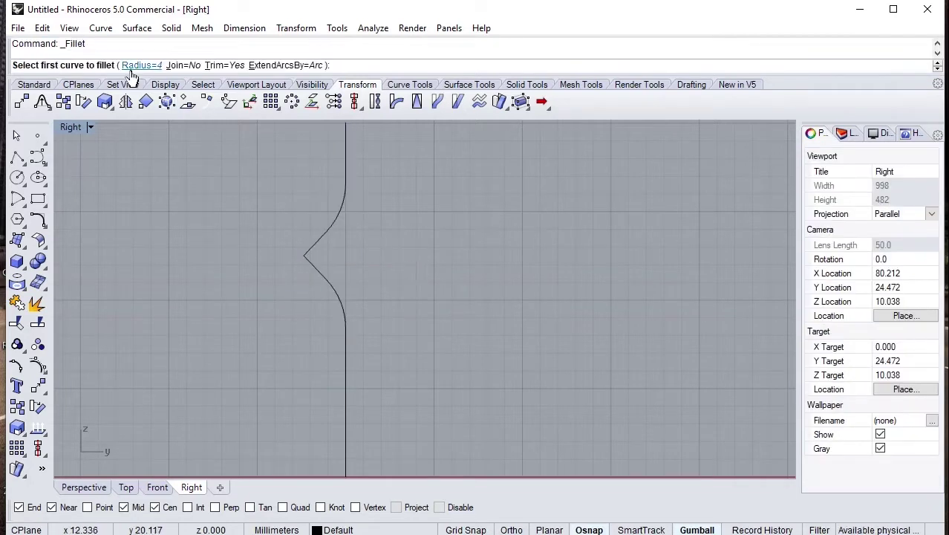
pyautogui.click(145, 65)
pyautogui.write('2')
pyautogui.press('Return')
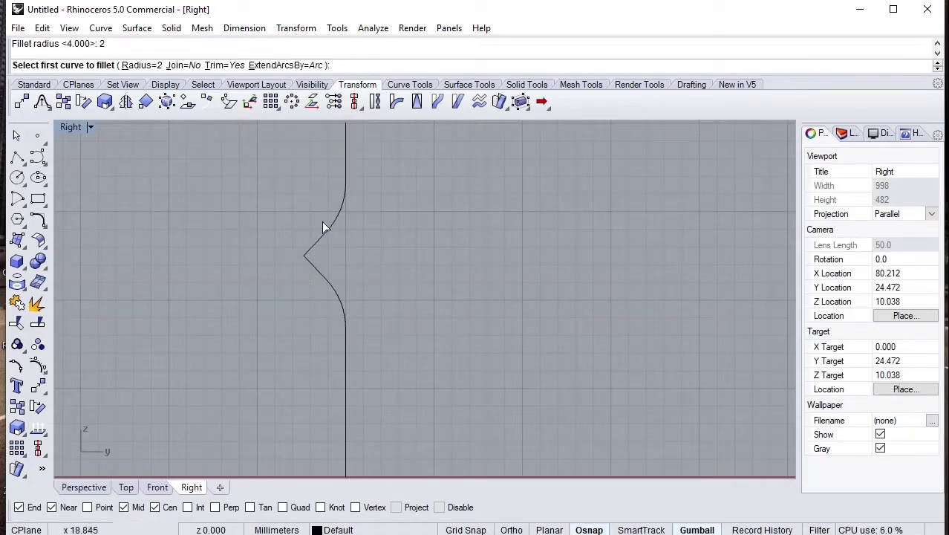
pyautogui.click(323, 227)
pyautogui.click(312, 263)
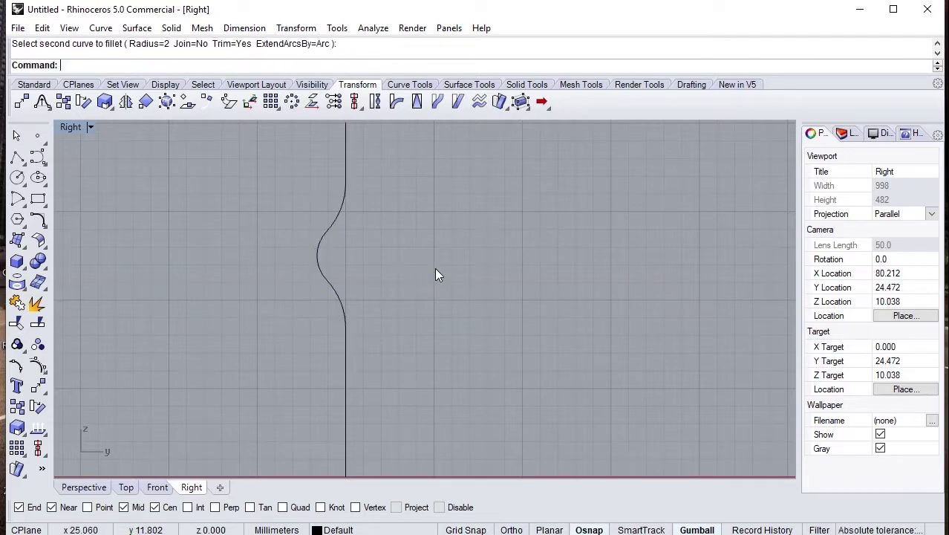
pyautogui.scroll(-1, 299, 257)
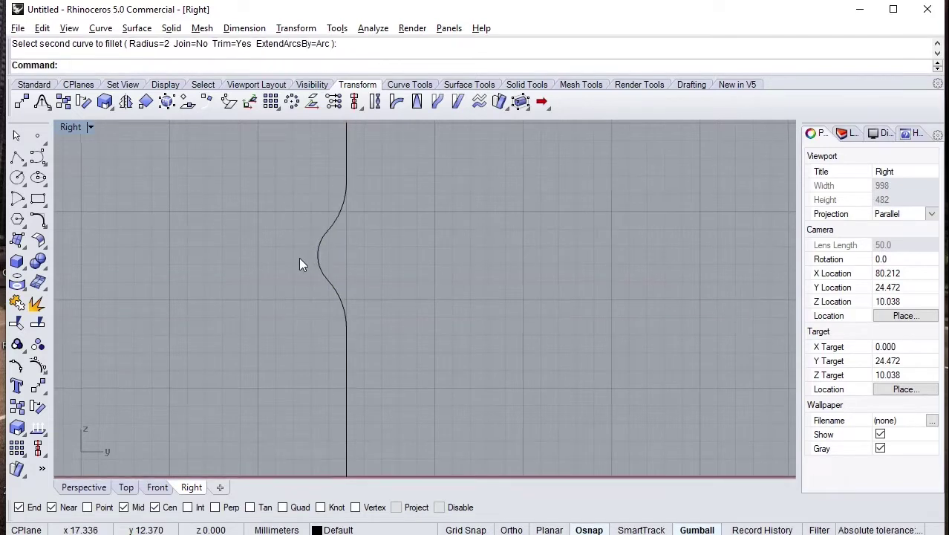
pyautogui.scroll(-2, 314, 258)
pyautogui.click(320, 271)
# Mirror a copy of the profile upward about a horizontal line at its top end
pyautogui.click(373, 269)
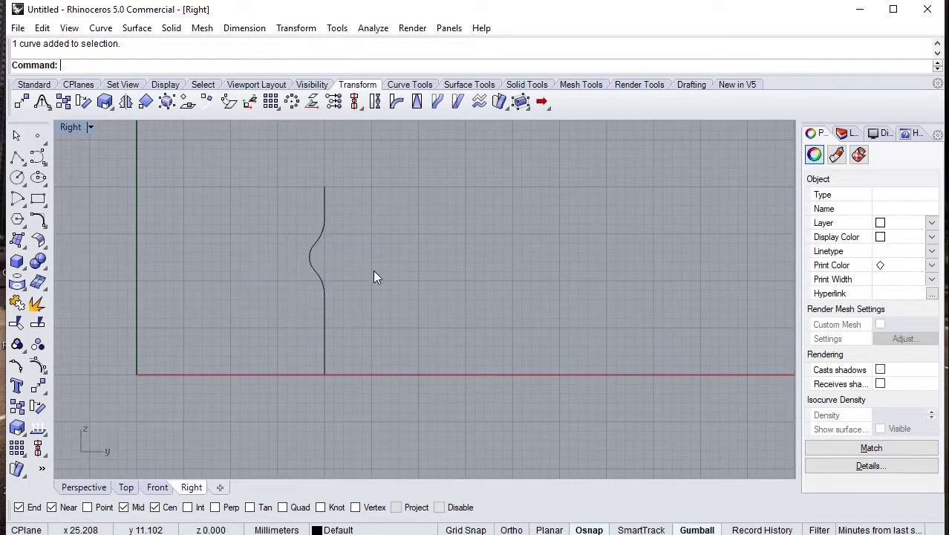
pyautogui.press('Up')
pyautogui.press('Up')
pyautogui.click(326, 262)
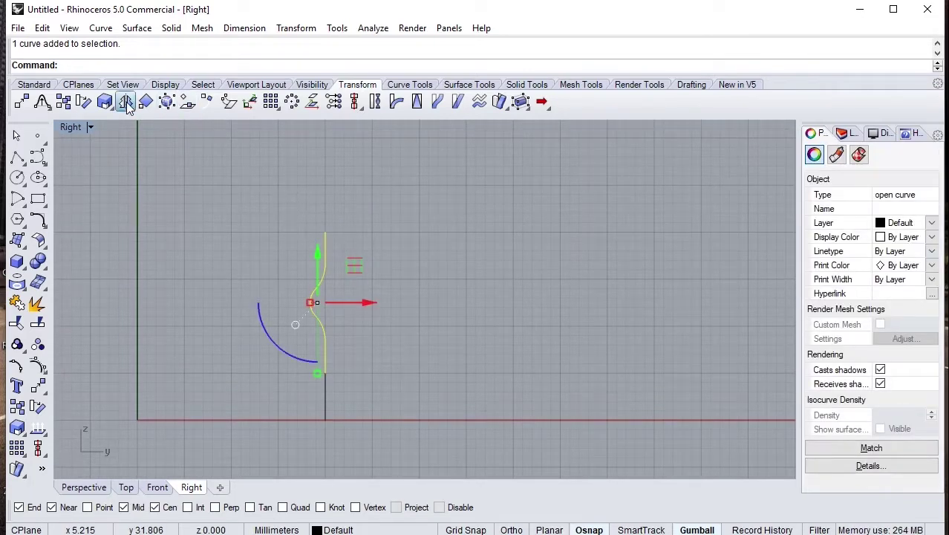
pyautogui.click(146, 104)
pyautogui.click(325, 231)
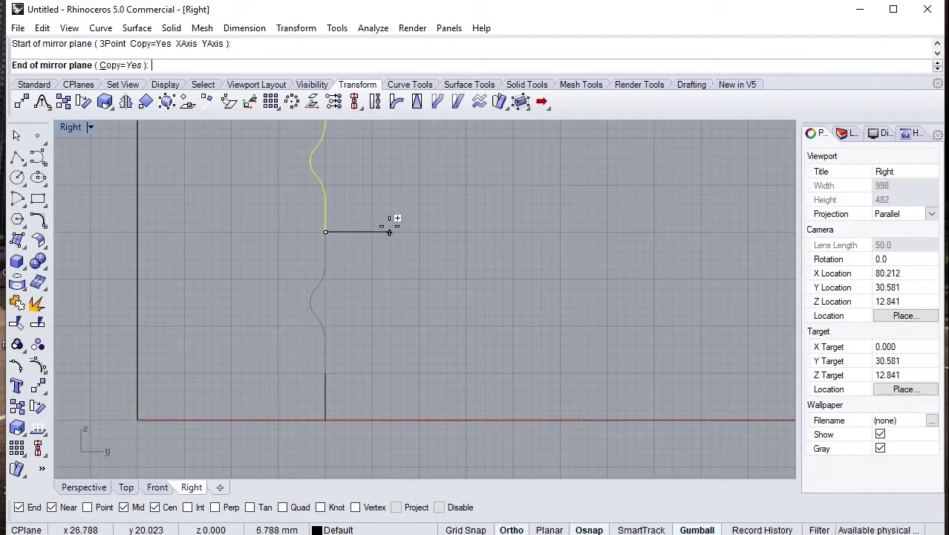
pyautogui.click(389, 232)
# Mirror both profile curves upward from their top end to get four bumps
pyautogui.press('Escape')
pyautogui.press('Up')
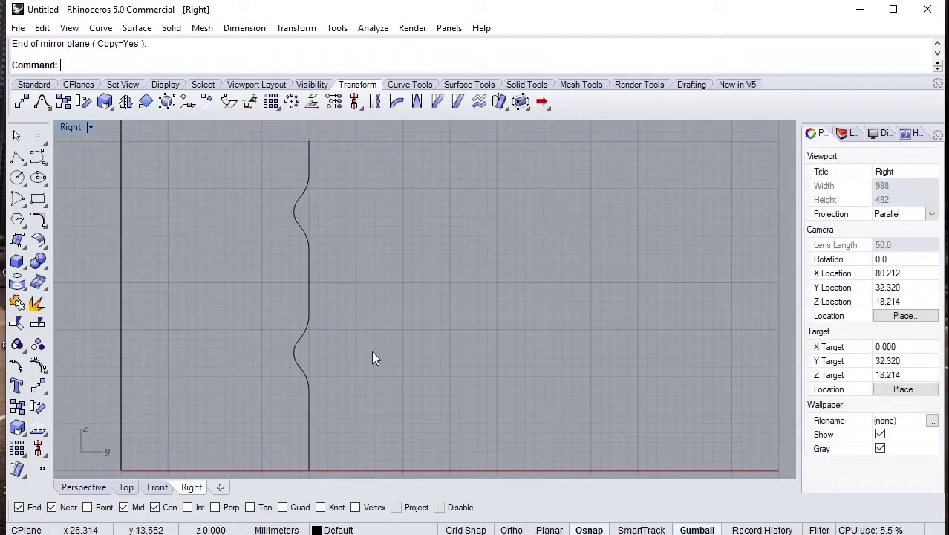
pyautogui.moveTo(292, 255); pyautogui.dragTo(294, 253)
pyautogui.press('Return')
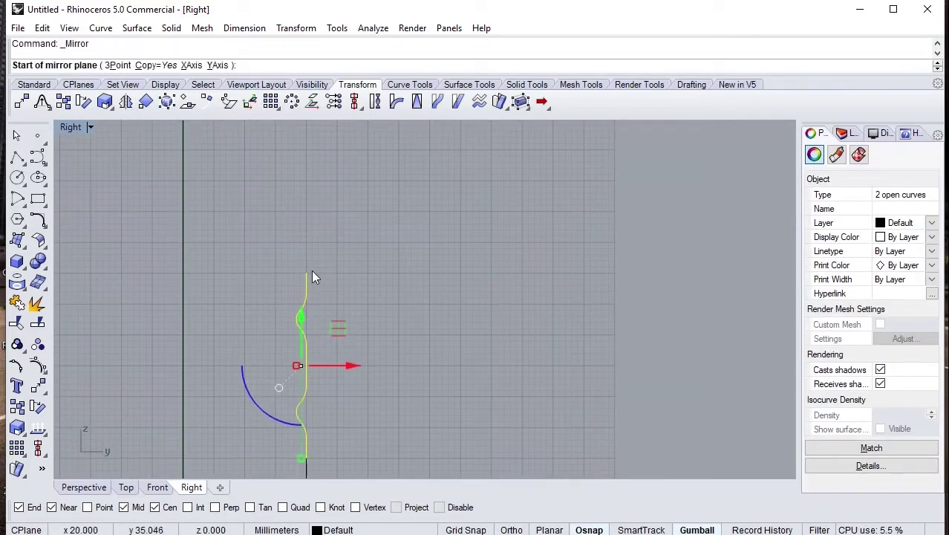
pyautogui.click(311, 270)
pyautogui.click(377, 256)
# Select all four wavy curves and begin mirroring them upward
pyautogui.scroll(-1, 361, 269)
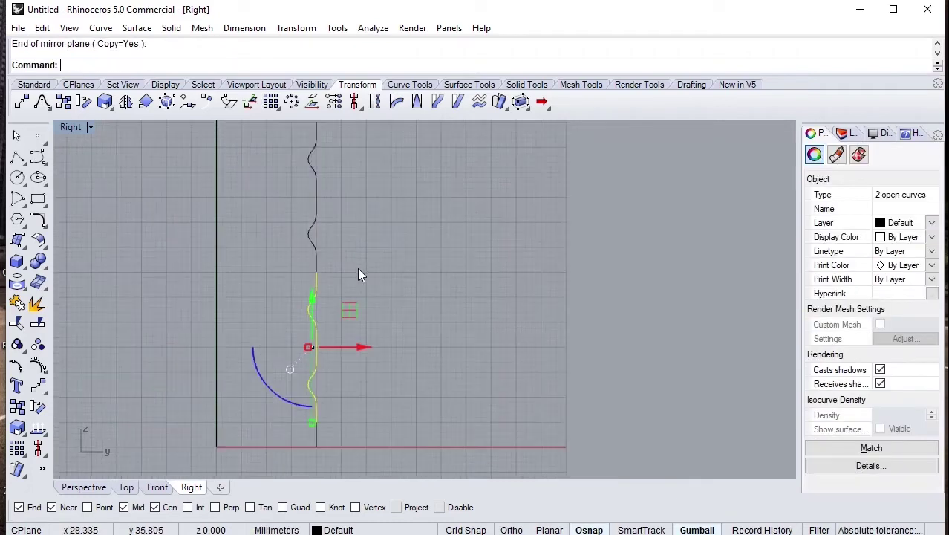
pyautogui.scroll(-2, 368, 252)
pyautogui.press('Up')
pyautogui.press('Escape')
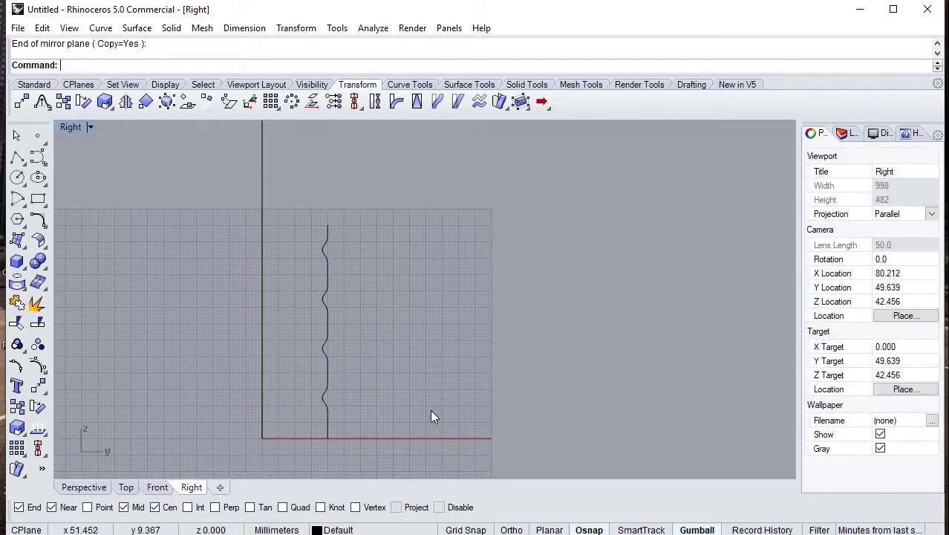
pyautogui.moveTo(301, 229); pyautogui.dragTo(301, 230)
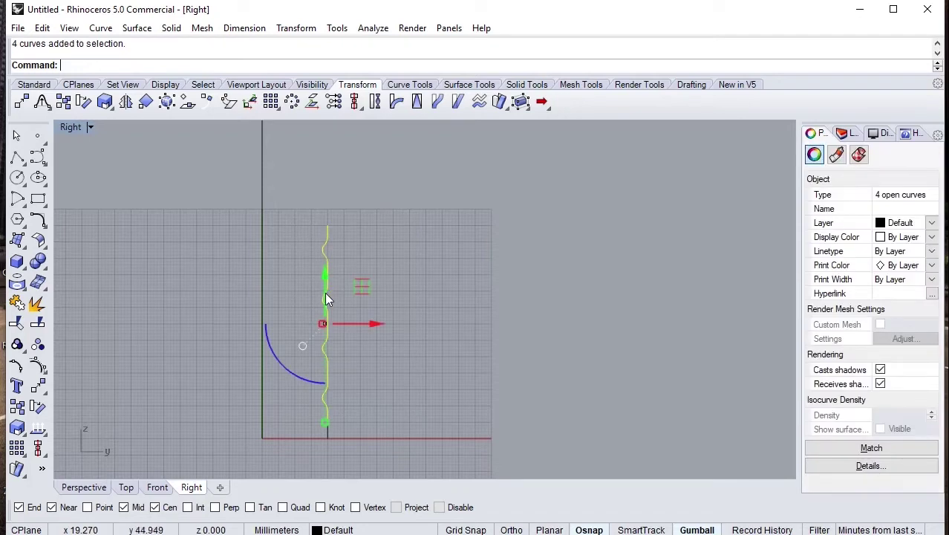
pyautogui.scroll(-3, 324, 292)
pyautogui.press('Return')
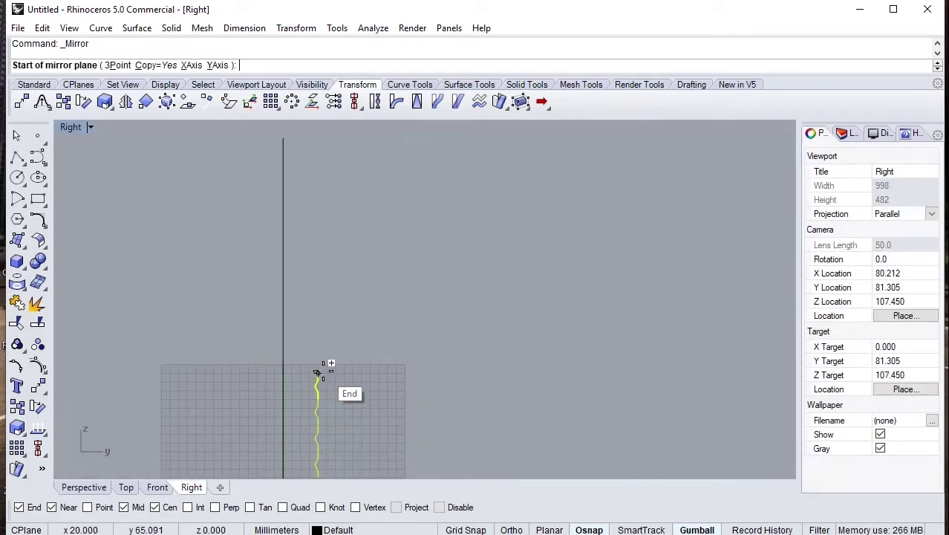
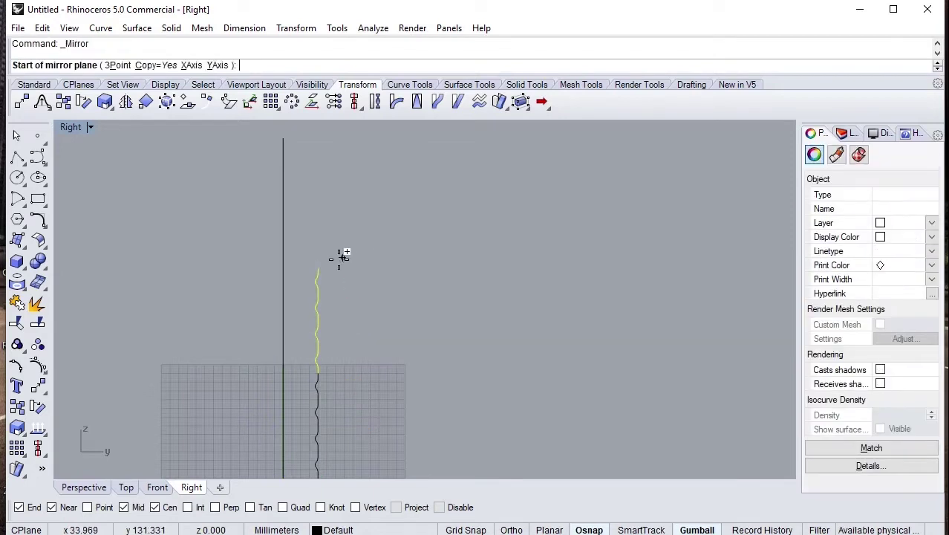
# Mirror the wavy profile curve to add a mirrored copy that extends it
pyautogui.click(317, 270)
pyautogui.click(365, 270)
pyautogui.press('Escape')
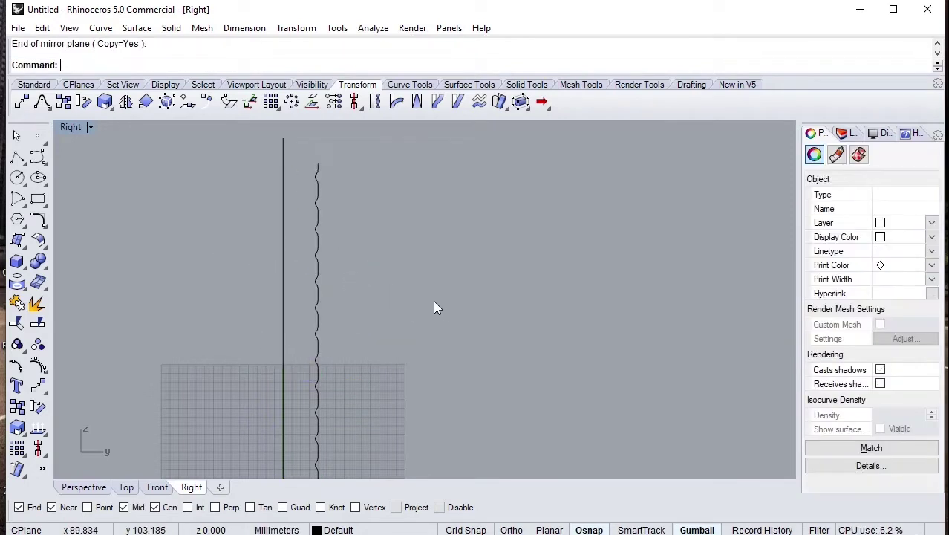
pyautogui.scroll(-2, 338, 225)
pyautogui.moveTo(343, 395); pyautogui.dragTo(330, 362, button='right')
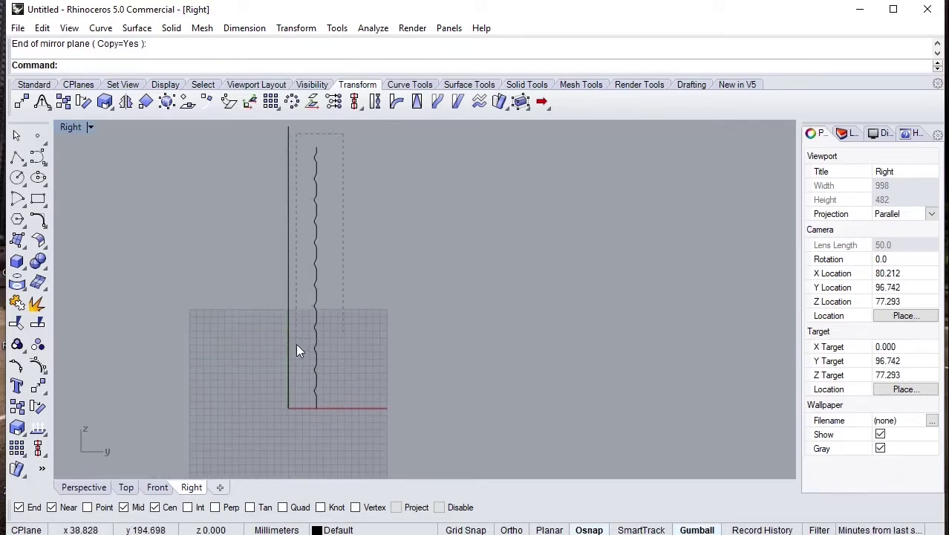
# Join all 13 wavy curve pieces into a single open curve
pyautogui.click(293, 395)
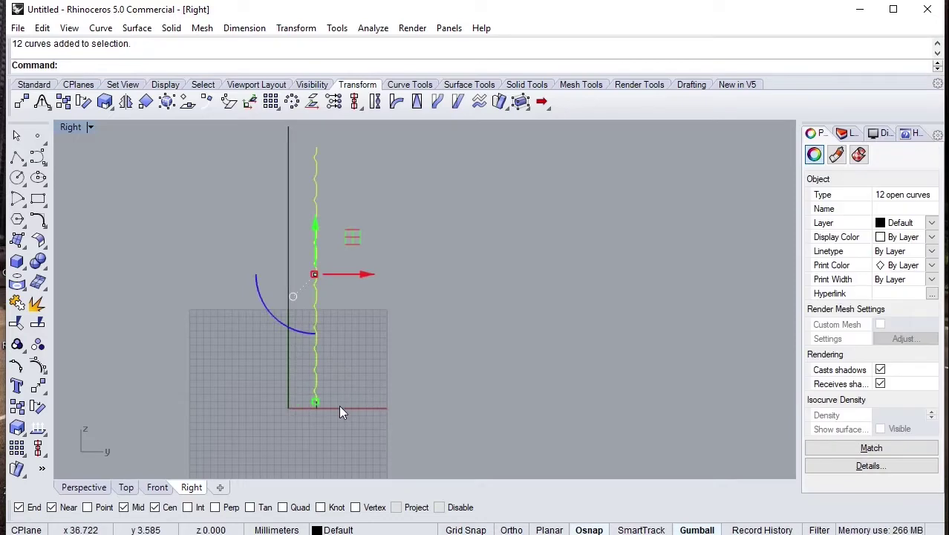
pyautogui.scroll(3, 327, 410)
pyautogui.scroll(2, 325, 409)
pyautogui.keyDown('shift'); pyautogui.click(267, 390); pyautogui.keyUp('shift')
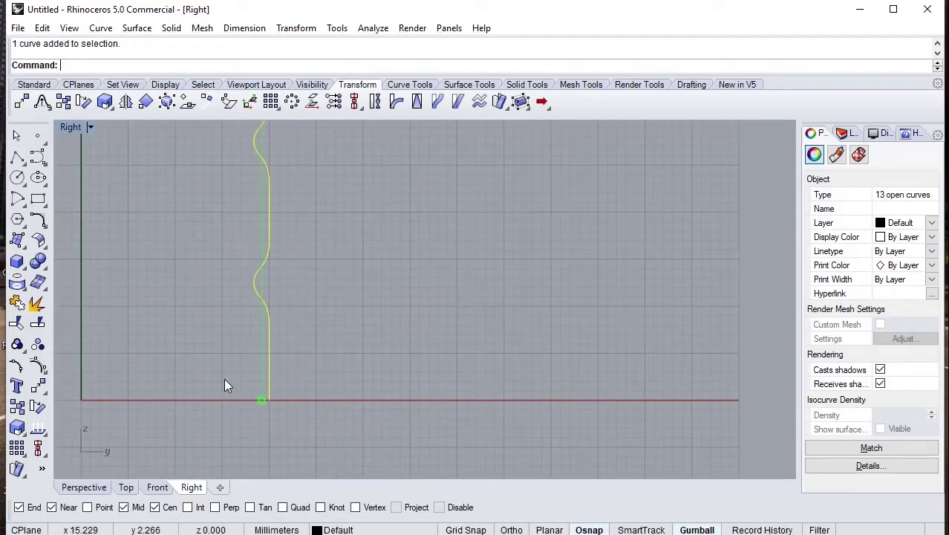
pyautogui.click(15, 318)
pyautogui.press('Escape')
pyautogui.scroll(-2, 196, 299)
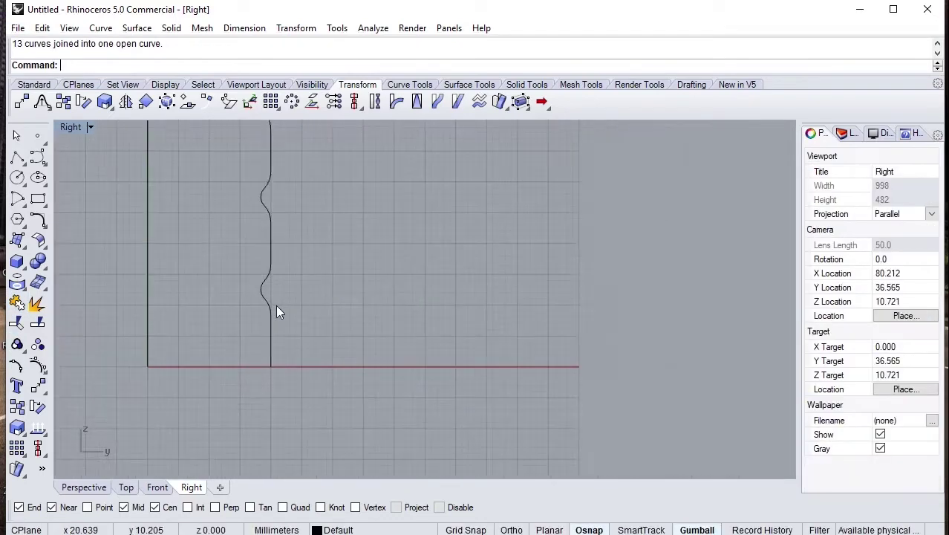
pyautogui.moveTo(276, 304); pyautogui.dragTo(294, 283, button='right')
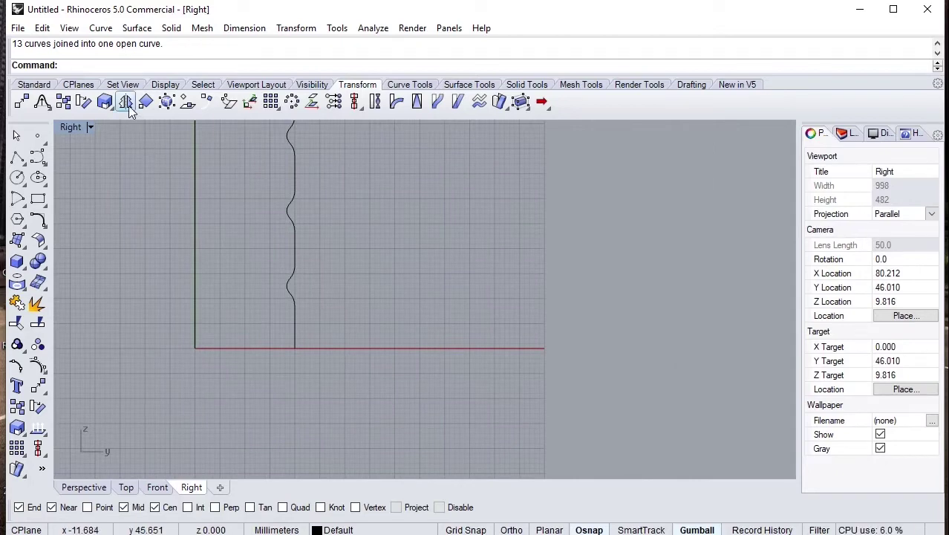
# Draw a 20 mm base polyline from the axis's bottom end to the wavy curve's end
pyautogui.click(20, 156)
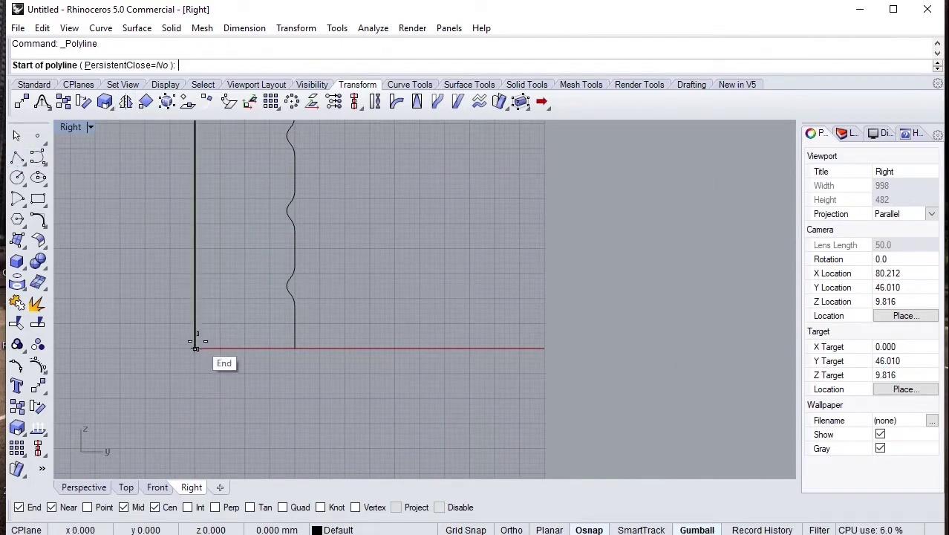
pyautogui.click(195, 347)
pyautogui.write('20')
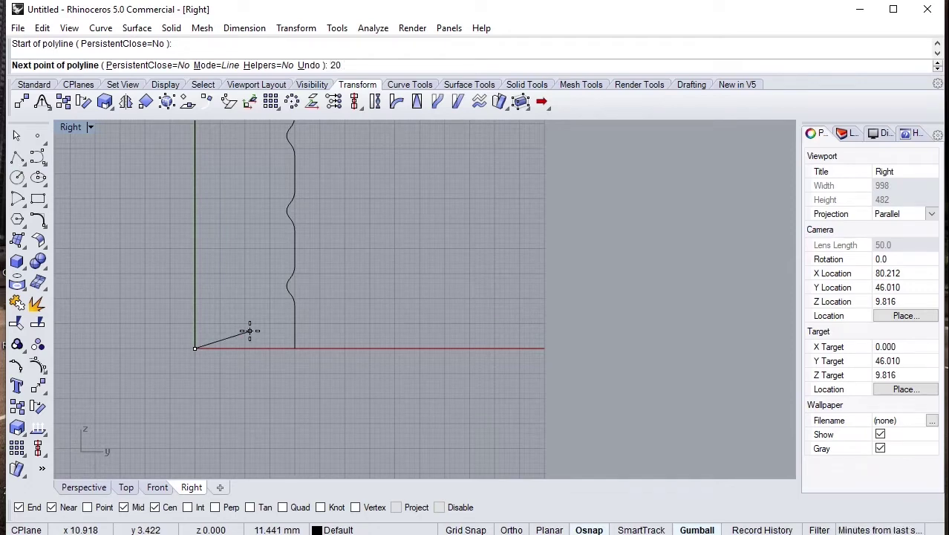
pyautogui.press('Return')
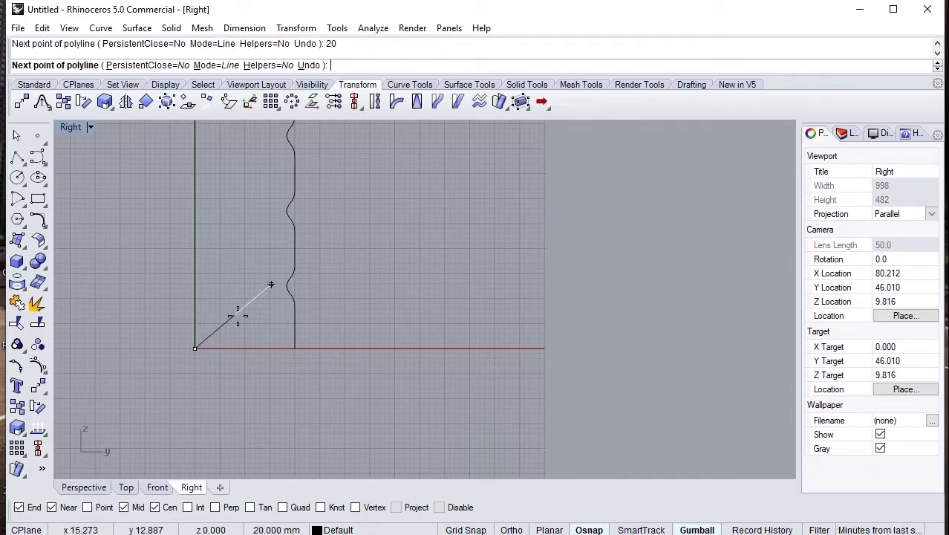
pyautogui.click(293, 347)
pyautogui.press('Return')
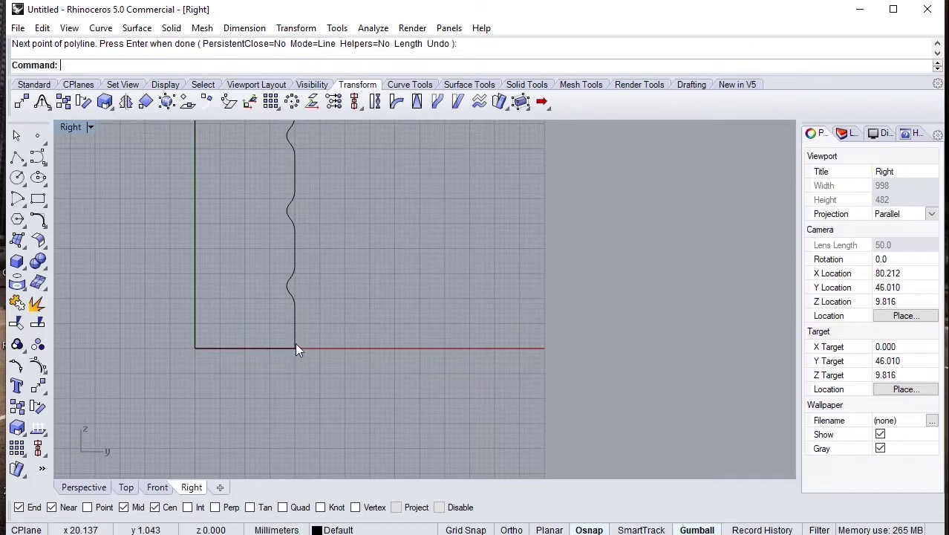
pyautogui.scroll(2, 294, 344)
pyautogui.scroll(2, 277, 347)
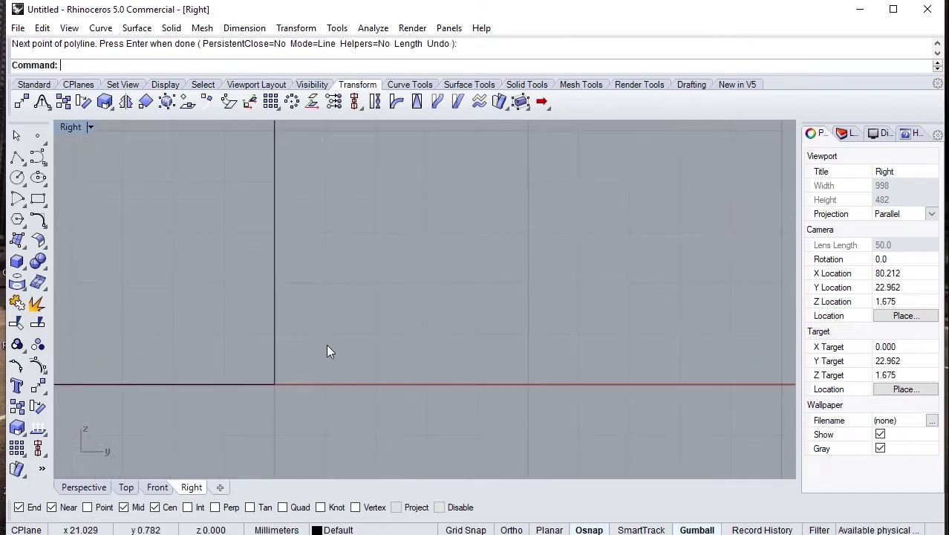
pyautogui.scroll(-2, 325, 344)
pyautogui.scroll(-2, 324, 343)
pyautogui.scroll(-2, 325, 342)
pyautogui.scroll(-2, 324, 347)
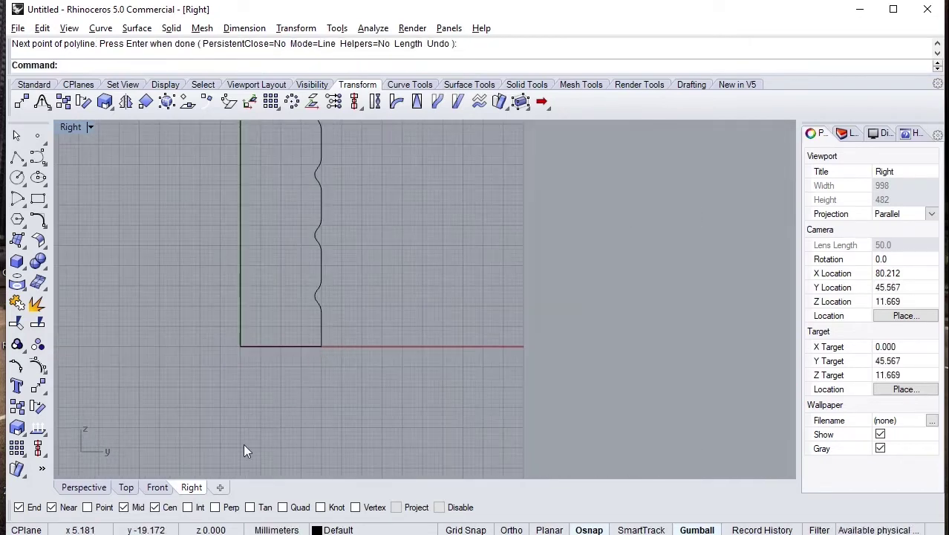
pyautogui.click(125, 487)
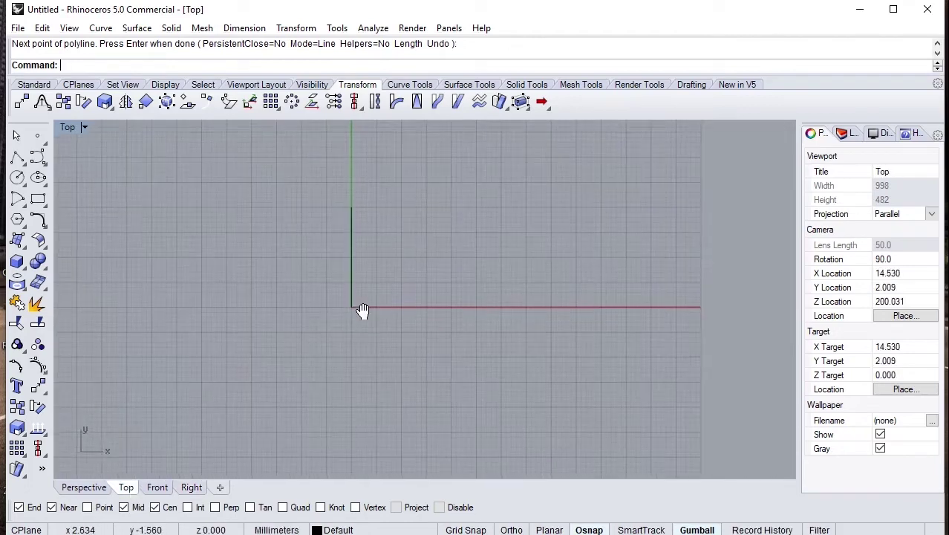
# Start a 4-sided inscribed polygon centred on the origin, then cancel it
pyautogui.moveTo(344, 308); pyautogui.dragTo(321, 277, button='right')
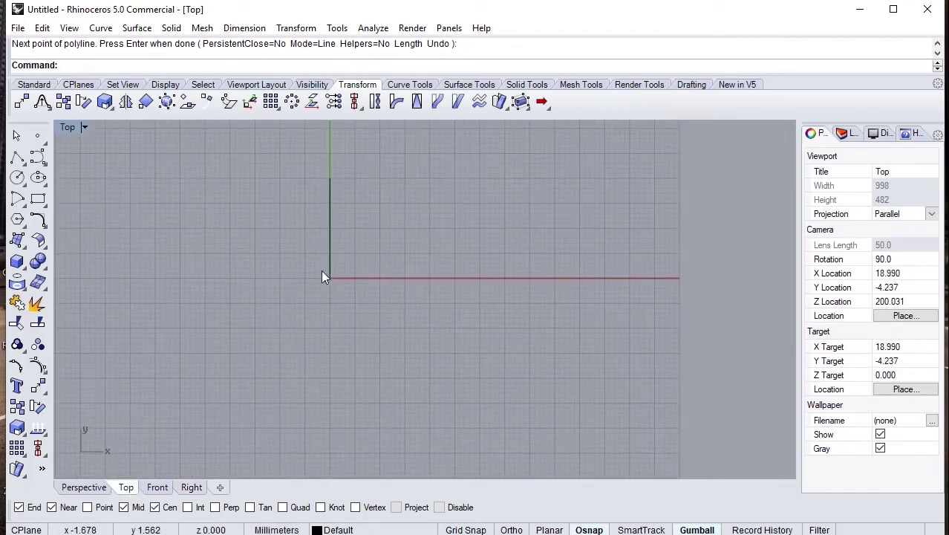
pyautogui.click(43, 209)
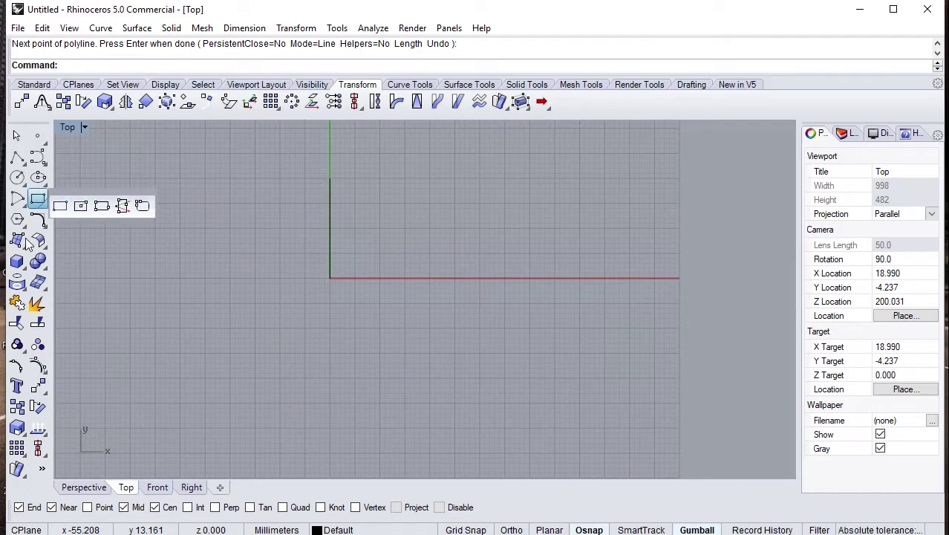
pyautogui.click(19, 221)
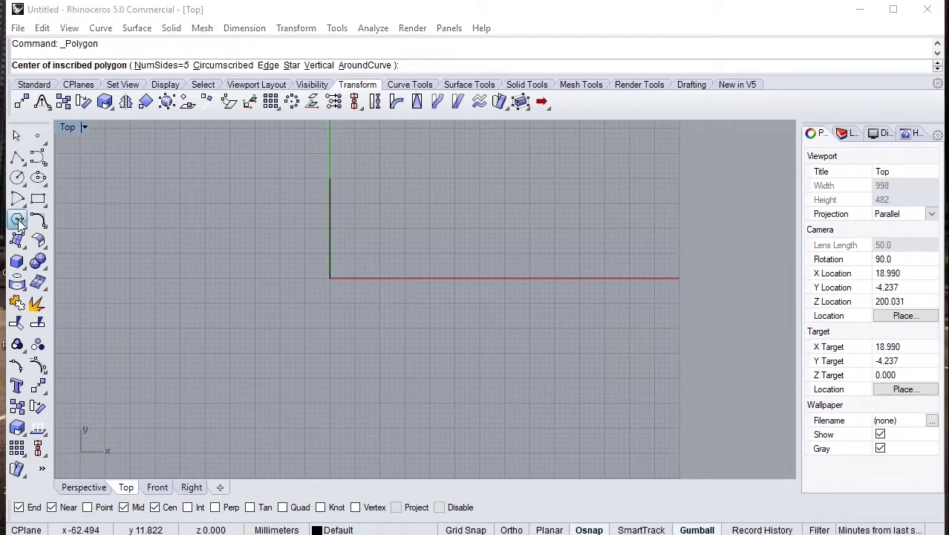
pyautogui.click(20, 221)
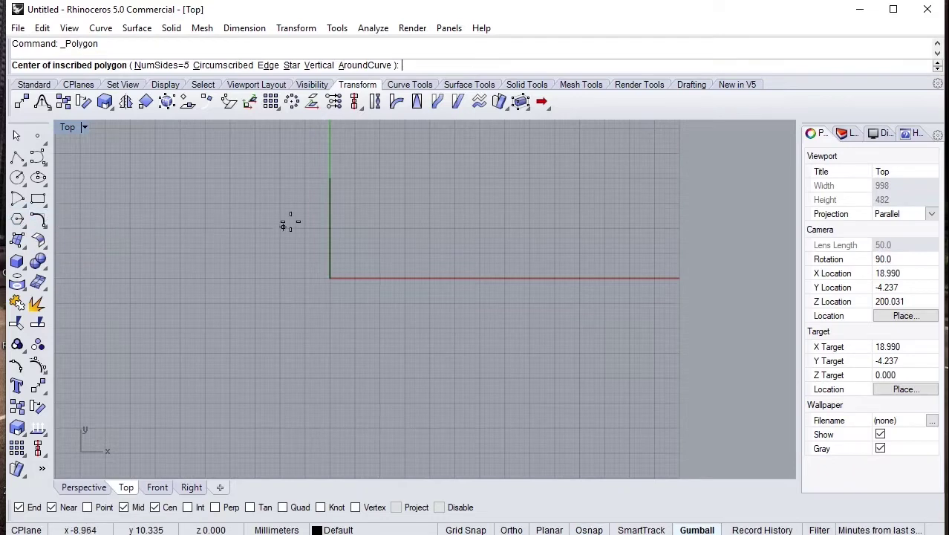
pyautogui.click(162, 65)
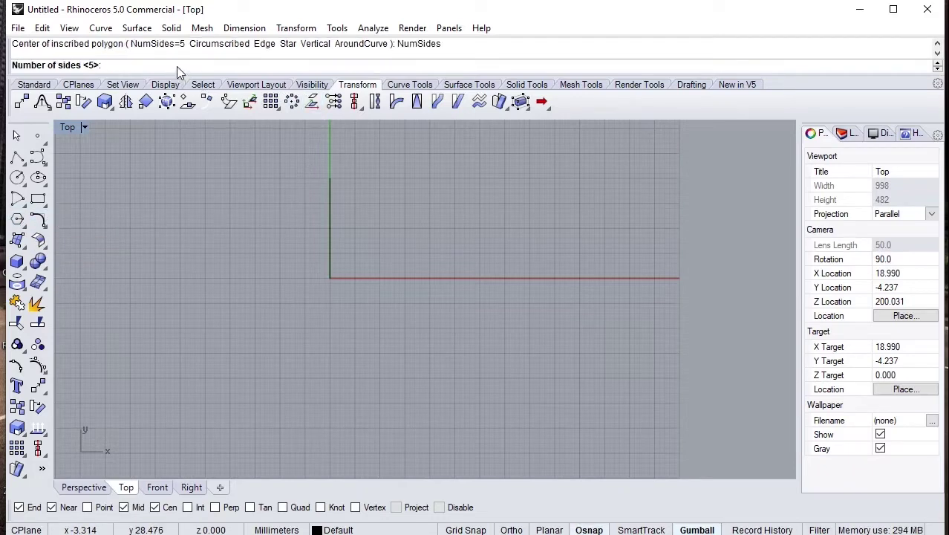
pyautogui.write('4')
pyautogui.press('Return')
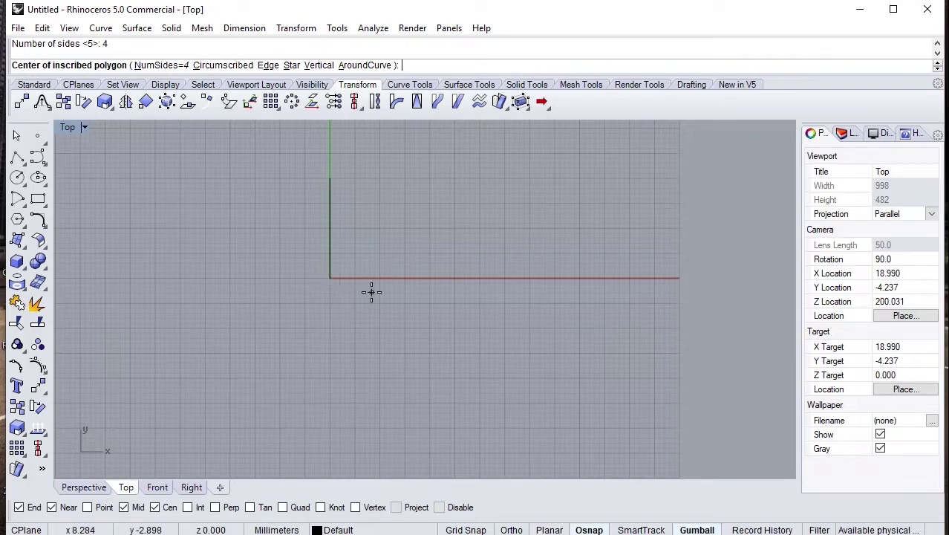
pyautogui.write('0')
pyautogui.press('Return')
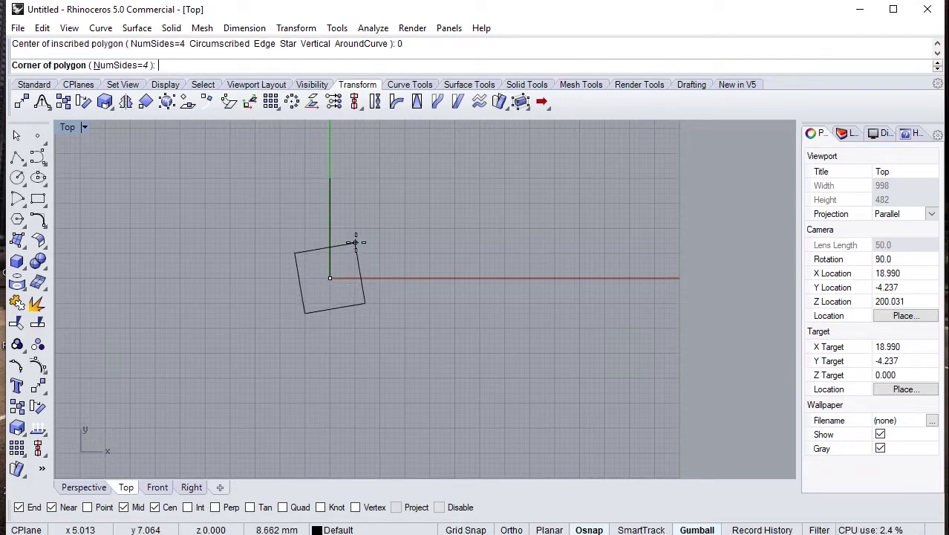
pyautogui.press('Escape')
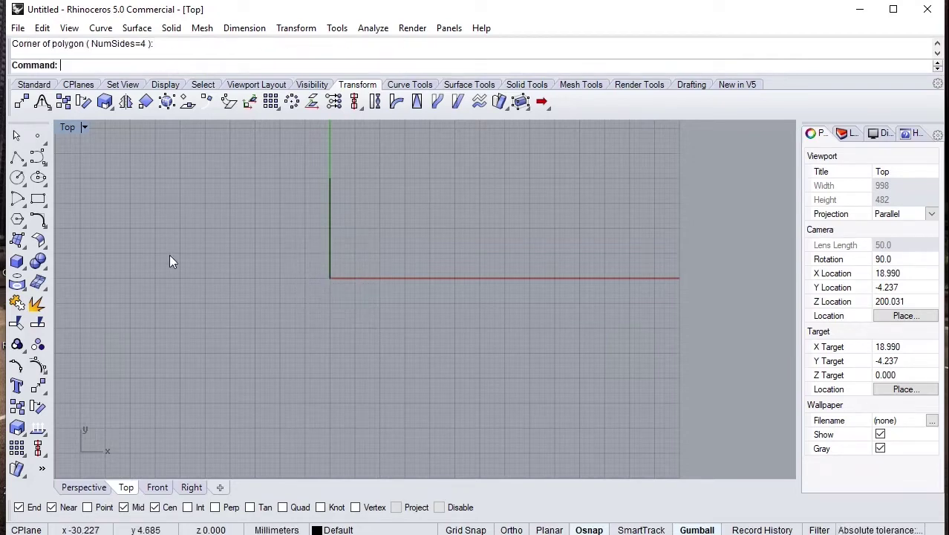
# Draw a square by edge midpoints centred at 0 with edges 20 mm out, and select it
pyautogui.click(26, 226)
pyautogui.click(59, 225)
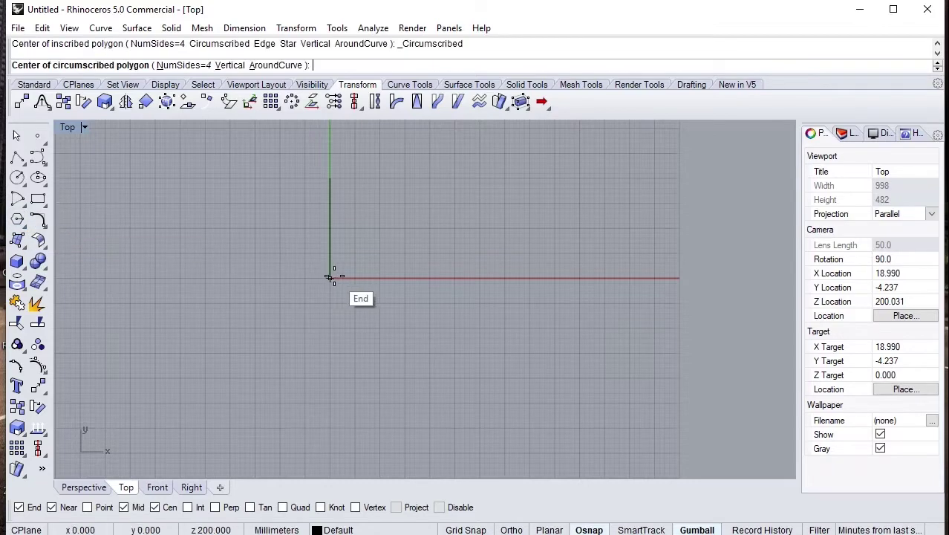
pyautogui.write('0')
pyautogui.press('Return')
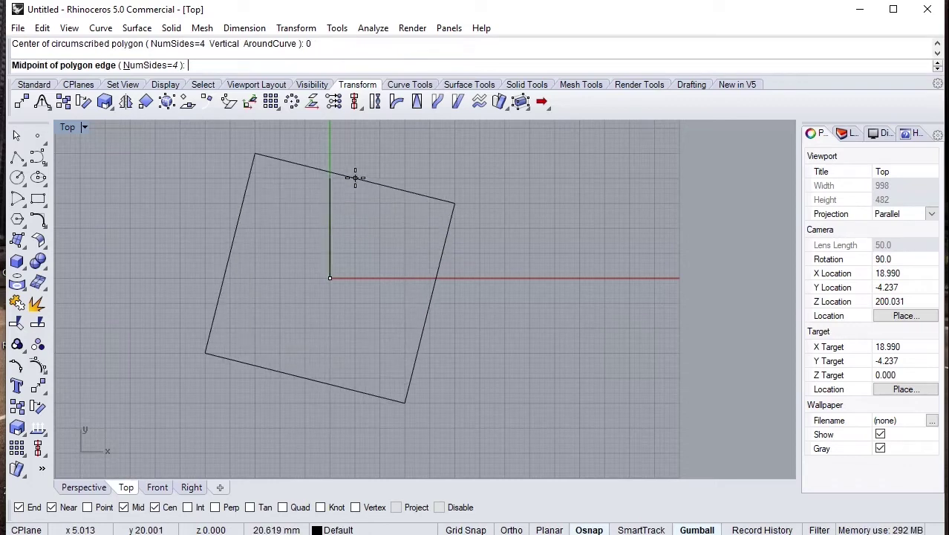
pyautogui.write('20')
pyautogui.press('Return')
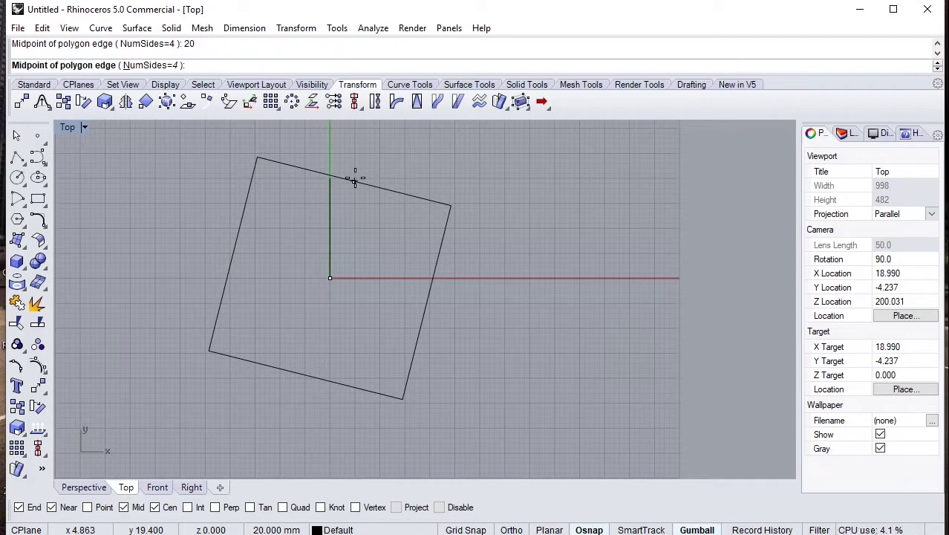
pyautogui.press('Return')
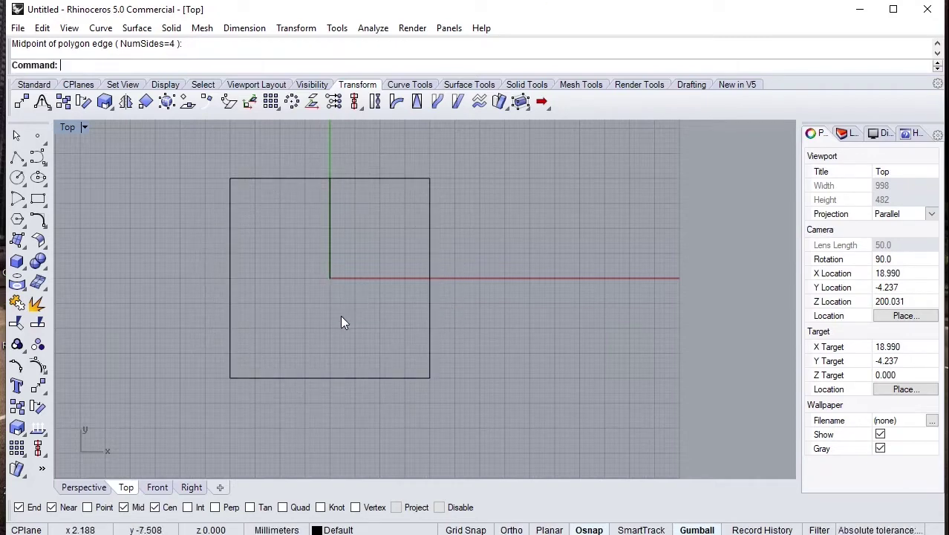
pyautogui.click(329, 376)
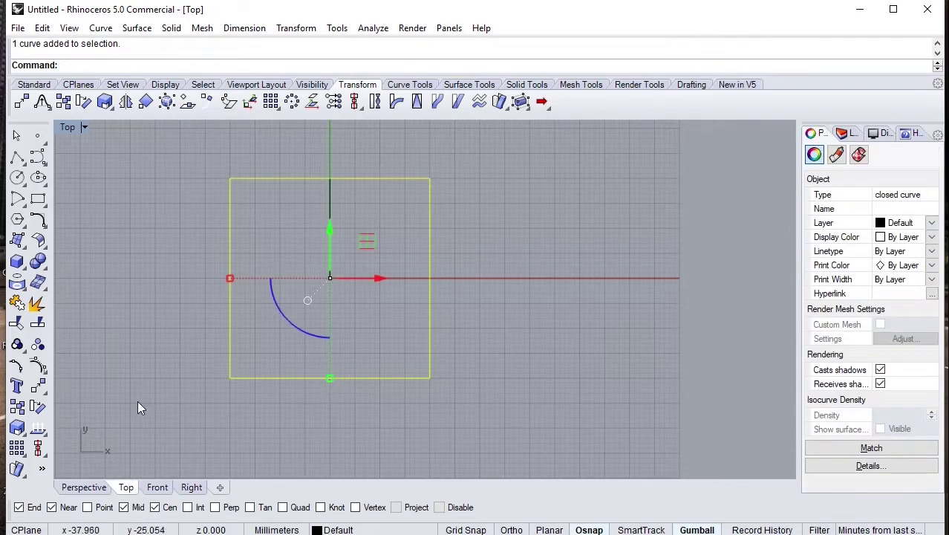
# Fillet the square's lower-left and lower-right corners with radius 6
pyautogui.click(38, 239)
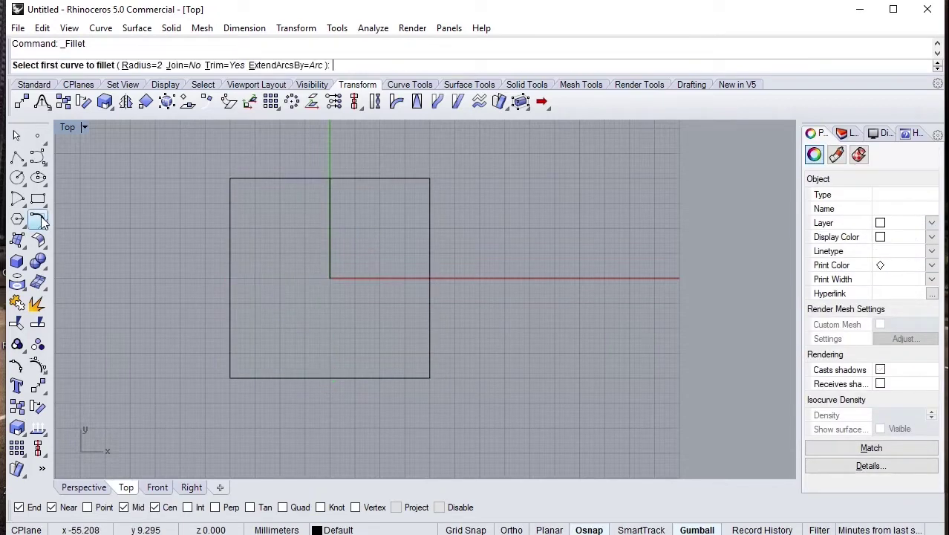
pyautogui.click(152, 65)
pyautogui.write('6')
pyautogui.press('Return')
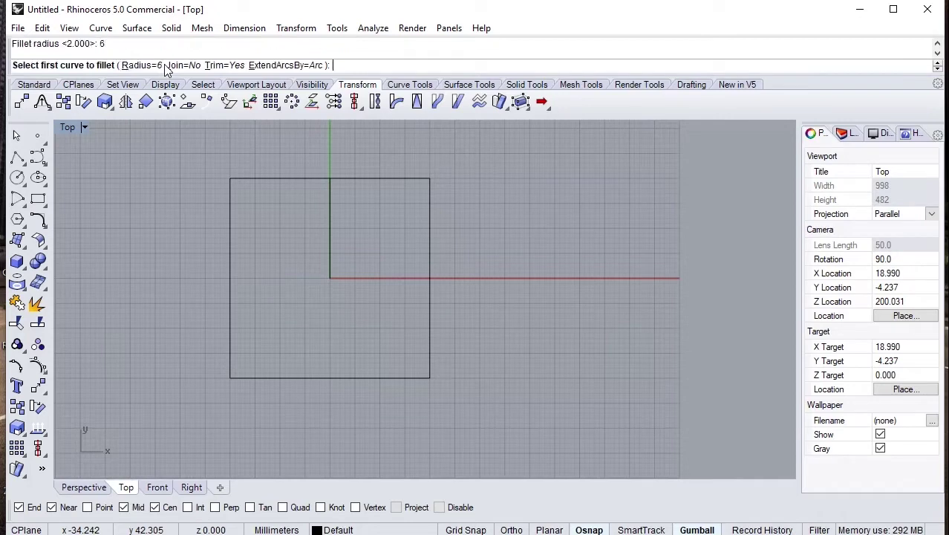
pyautogui.click(276, 367)
pyautogui.click(231, 335)
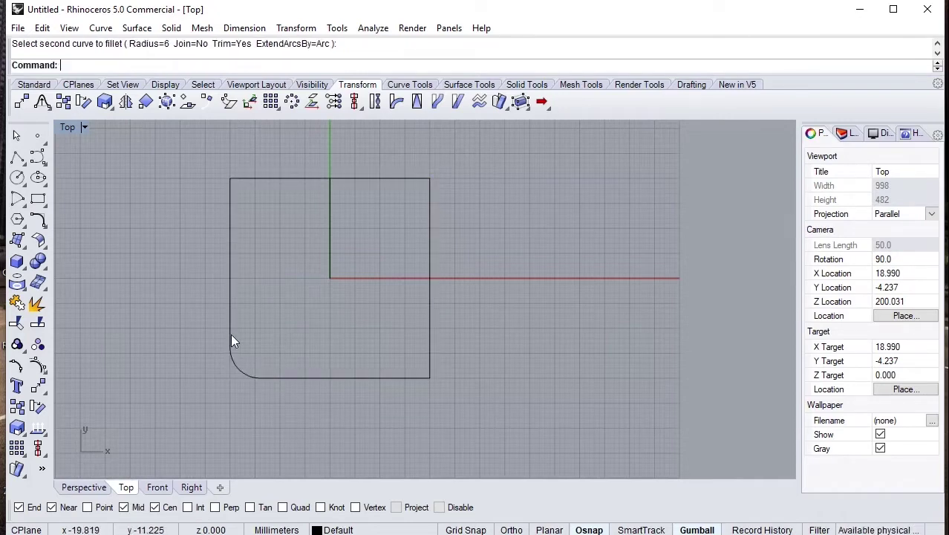
pyautogui.press('Return')
pyautogui.click(390, 375)
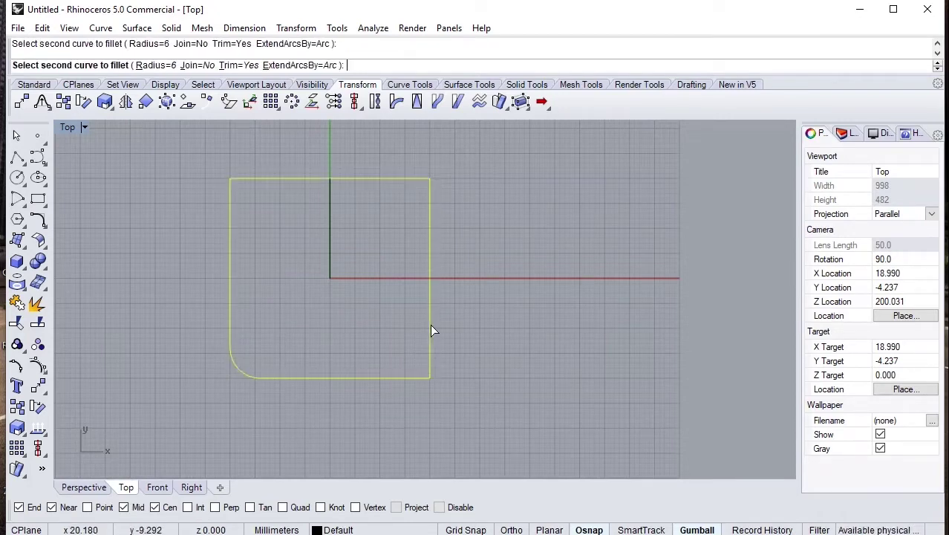
pyautogui.click(429, 324)
pyautogui.press('Return')
# Fillet the top-right and top-left corners with radius 6 as well
pyautogui.click(428, 250)
pyautogui.click(349, 178)
pyautogui.press('Return')
pyautogui.click(265, 179)
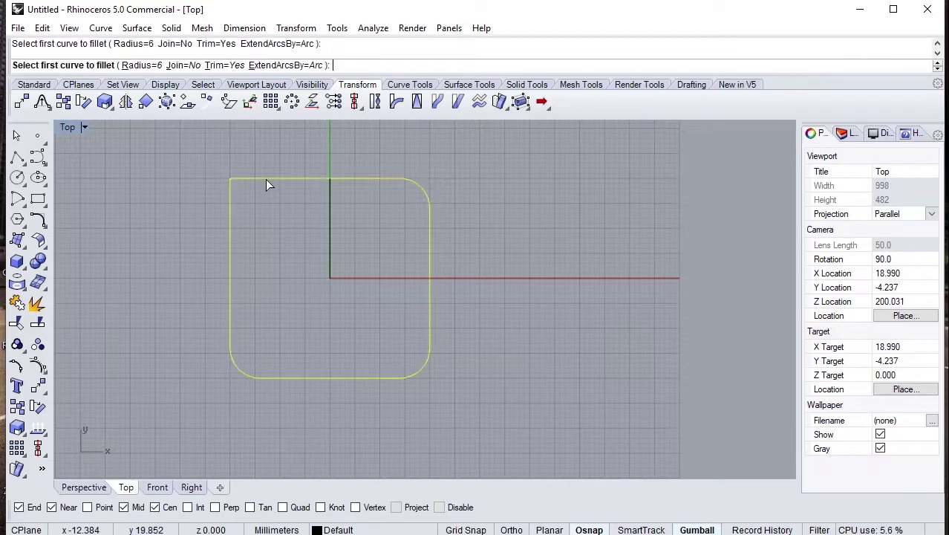
pyautogui.click(231, 215)
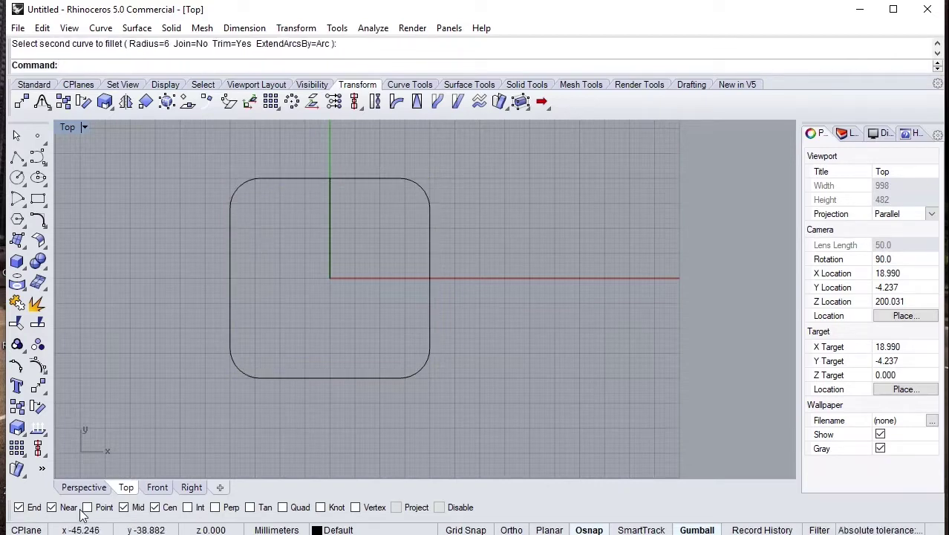
pyautogui.click(84, 487)
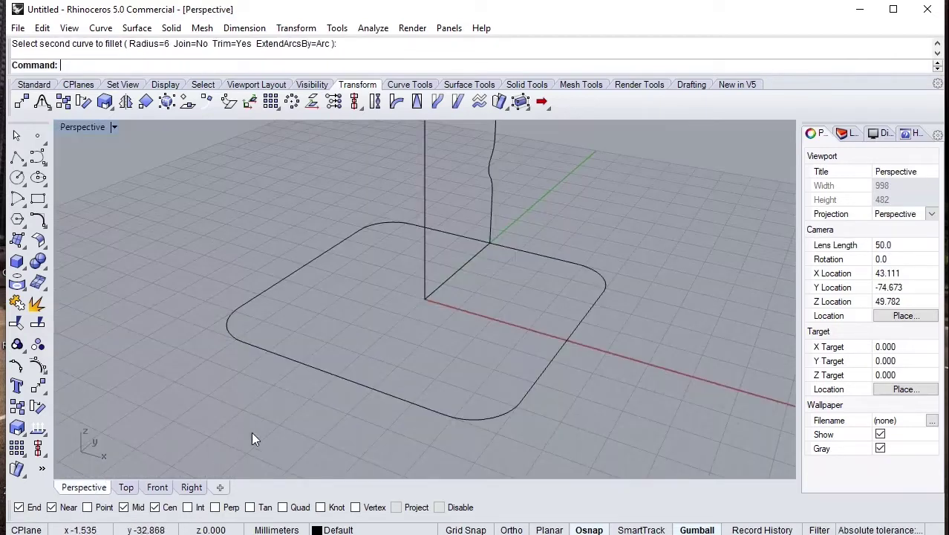
pyautogui.scroll(-3, 261, 393)
pyautogui.moveTo(256, 356); pyautogui.dragTo(248, 359, button='right')
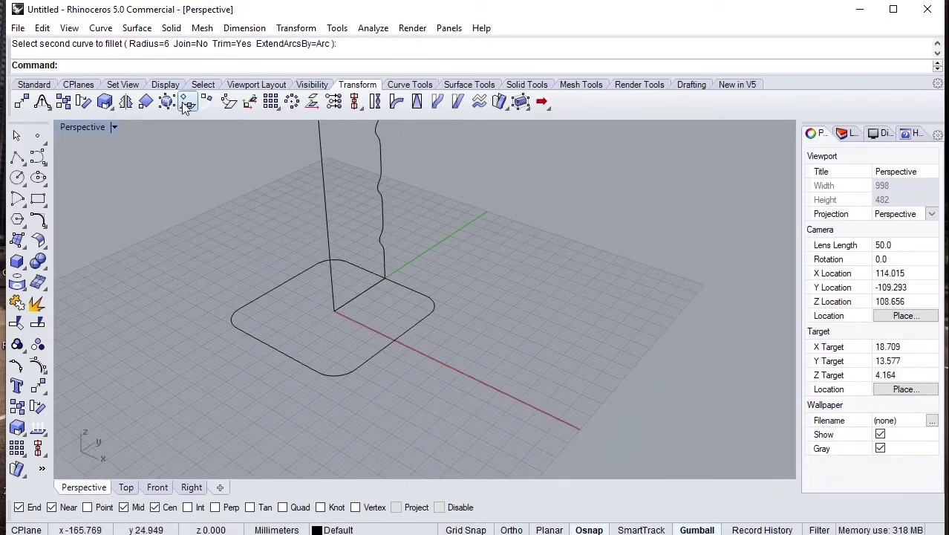
# Sweep 1 Rail with the rounded square as rail and the wavy curve as cross section
pyautogui.click(26, 255)
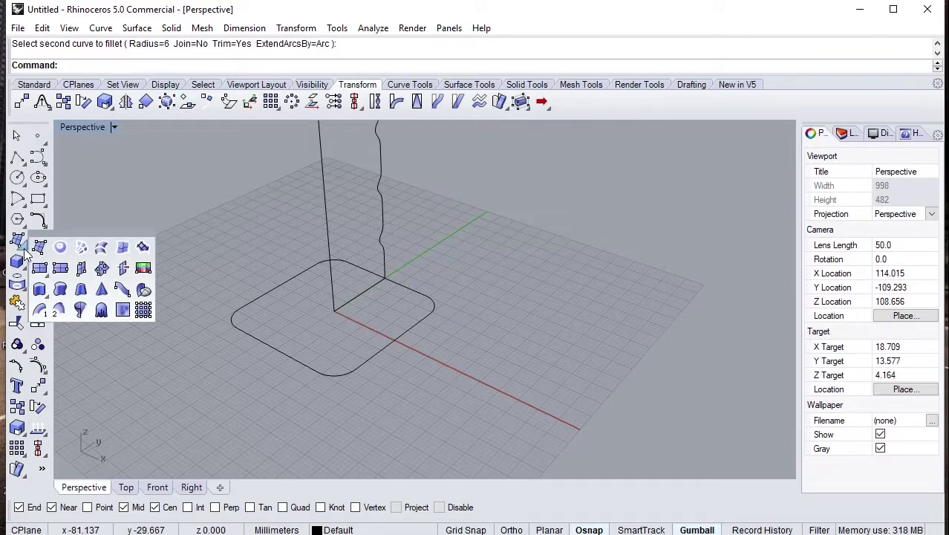
pyautogui.click(40, 309)
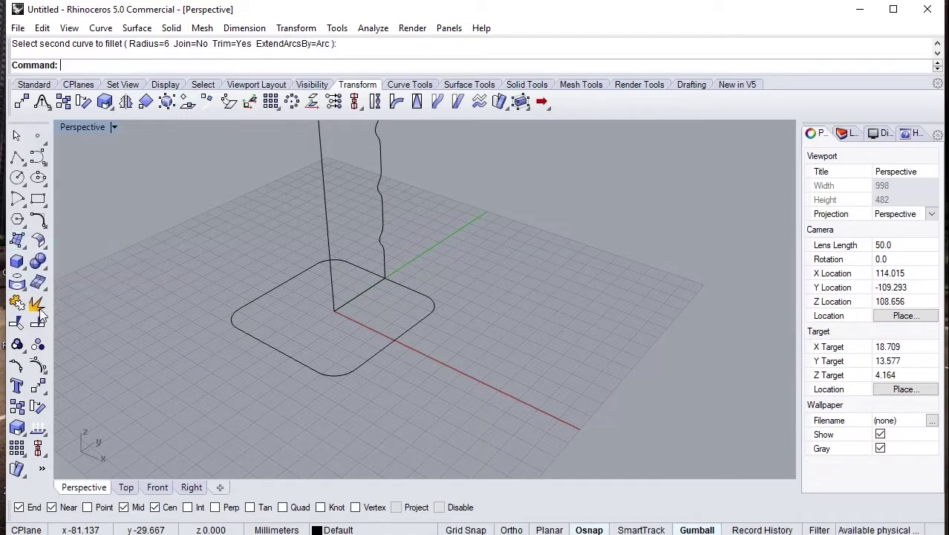
pyautogui.click(416, 330)
pyautogui.click(383, 257)
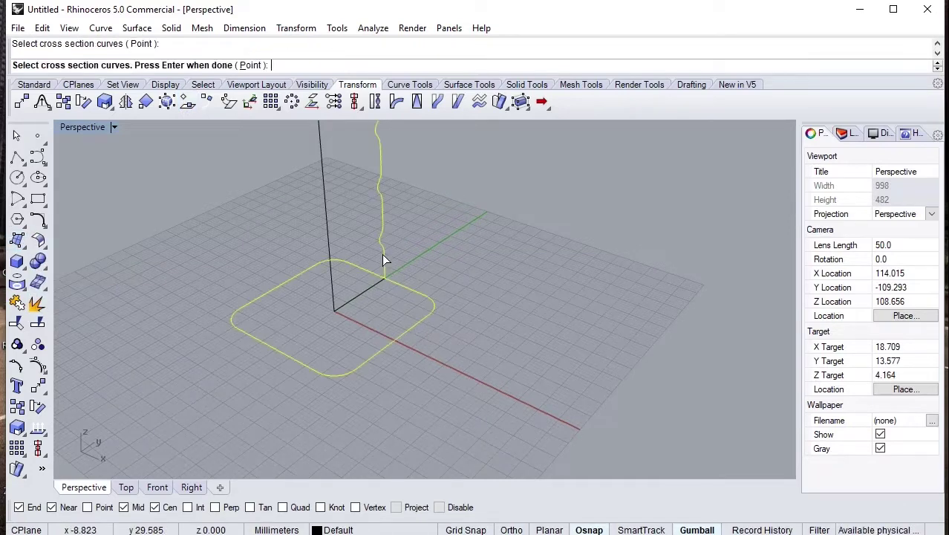
pyautogui.click(125, 487)
pyautogui.press('Return')
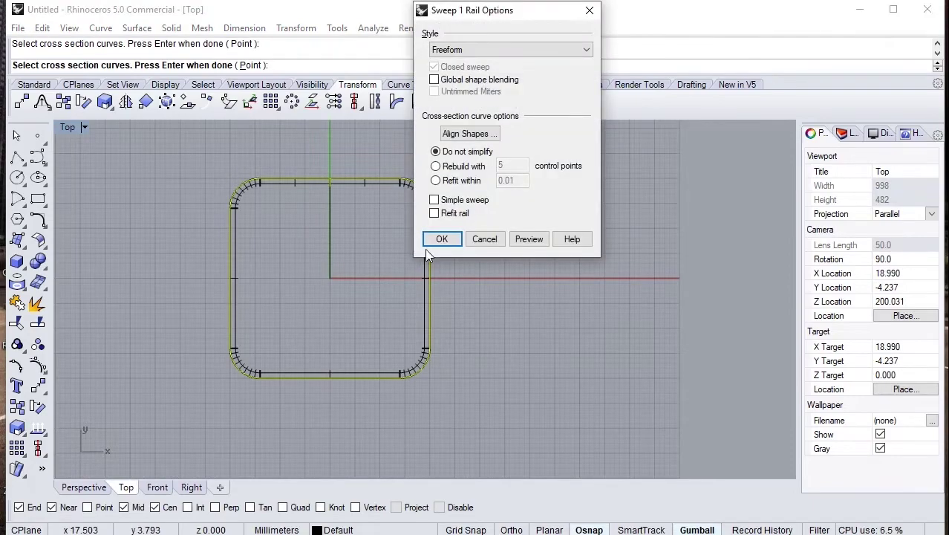
pyautogui.click(430, 238)
pyautogui.click(99, 487)
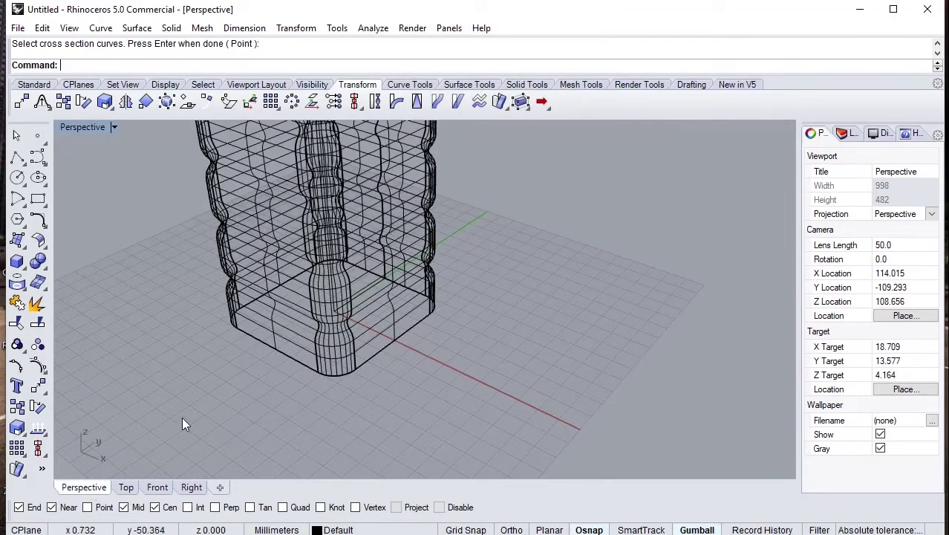
pyautogui.scroll(-5, 238, 418)
pyautogui.moveTo(223, 371); pyautogui.dragTo(117, 219, button='right')
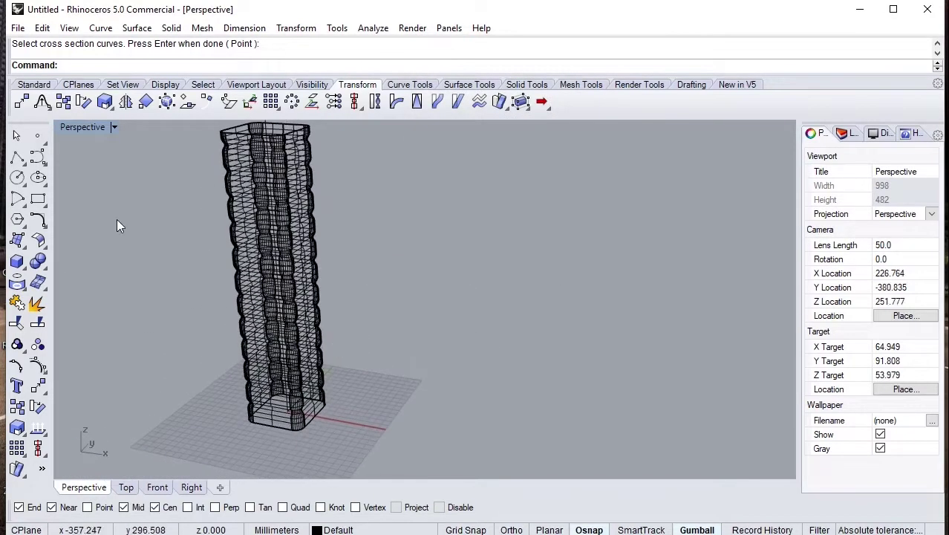
pyautogui.click(114, 128)
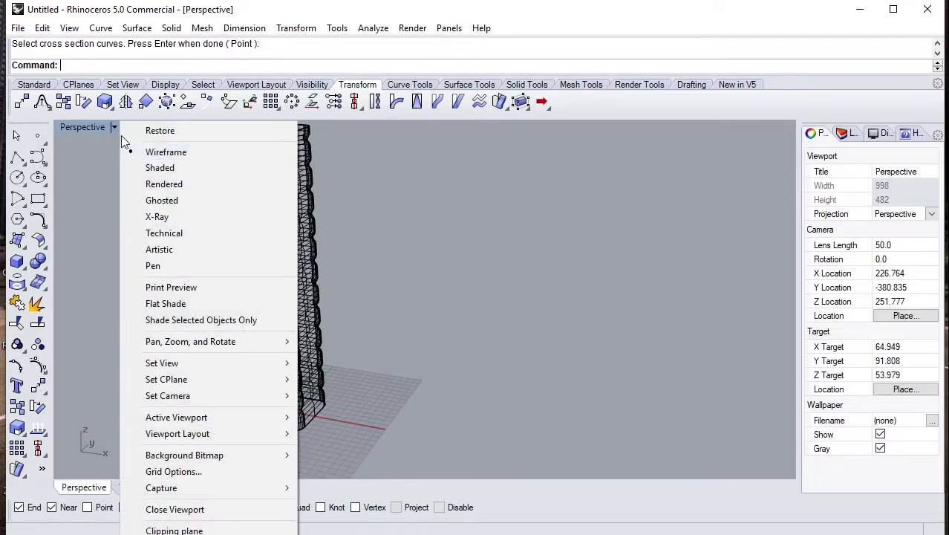
# Set the Perspective view to Rendered display and orbit around the ribbed tower
pyautogui.click(177, 184)
pyautogui.moveTo(211, 333)
pyautogui.mouseDown(button='right')
pyautogui.moveTo(286, 299)
pyautogui.moveTo(434, 300)
pyautogui.moveTo(350, 313)
pyautogui.moveTo(511, 293)
pyautogui.mouseUp(button='right')
pyautogui.scroll(-5, 356, 312)
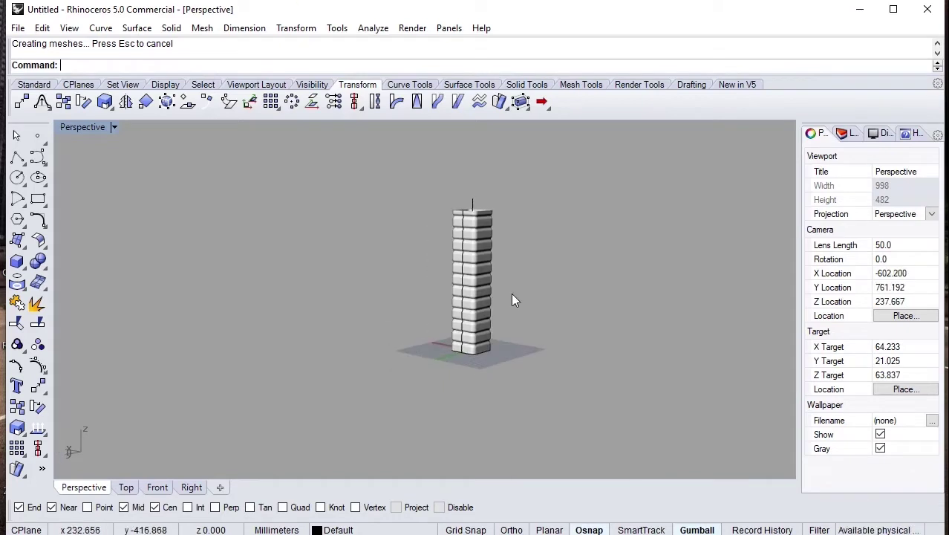
pyautogui.scroll(10, 499, 274)
pyautogui.scroll(-2, 407, 267)
pyautogui.moveTo(407, 267); pyautogui.dragTo(201, 254, button='right')
pyautogui.scroll(-4, 201, 254)
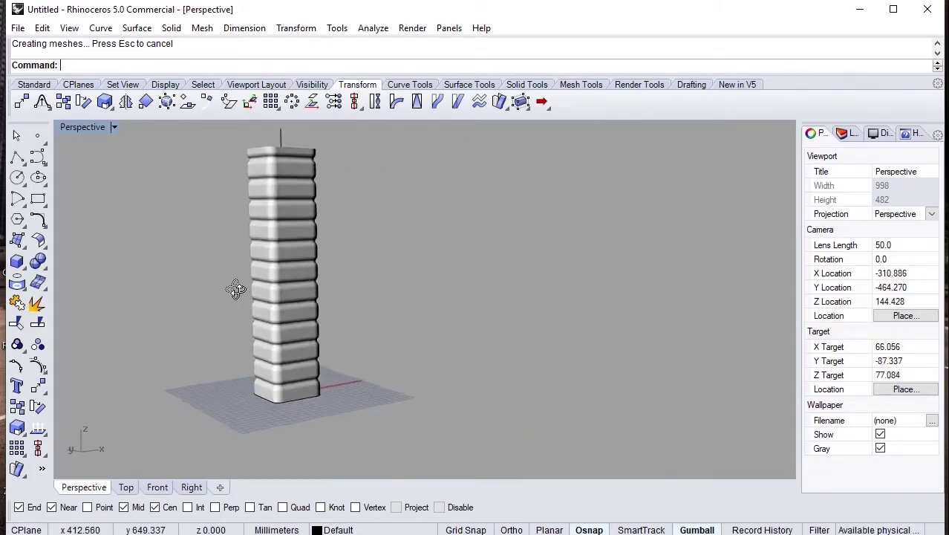
pyautogui.moveTo(238, 290); pyautogui.dragTo(215, 295, button='right')
pyautogui.scroll(3, 215, 295)
pyautogui.moveTo(447, 295)
pyautogui.mouseDown(button='right')
pyautogui.moveTo(474, 295)
pyautogui.moveTo(410, 235)
pyautogui.moveTo(312, 261)
pyautogui.moveTo(203, 260)
pyautogui.moveTo(165, 237)
pyautogui.moveTo(165, 255)
pyautogui.mouseUp(button='right')
pyautogui.scroll(3, 385, 201)
pyautogui.scroll(-3, 385, 201)
pyautogui.scroll(3, 397, 231)
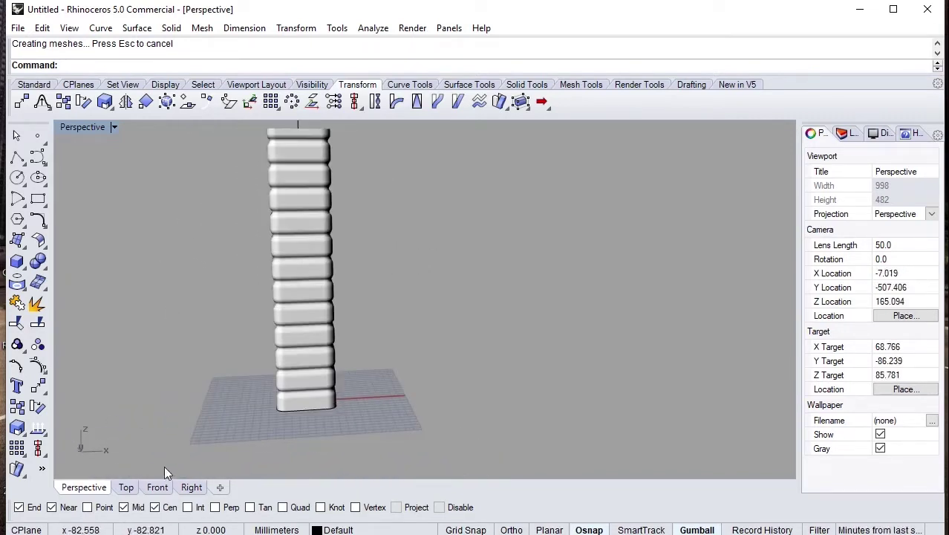
# Show the Right view and zoom in on the tower's wavy side profile
pyautogui.click(190, 487)
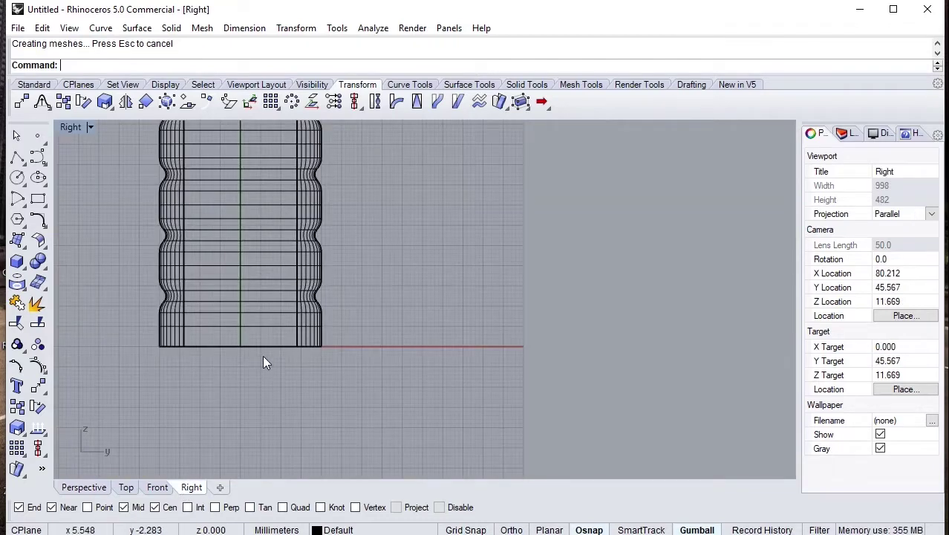
pyautogui.scroll(-2, 265, 361)
pyautogui.scroll(-1, 265, 372)
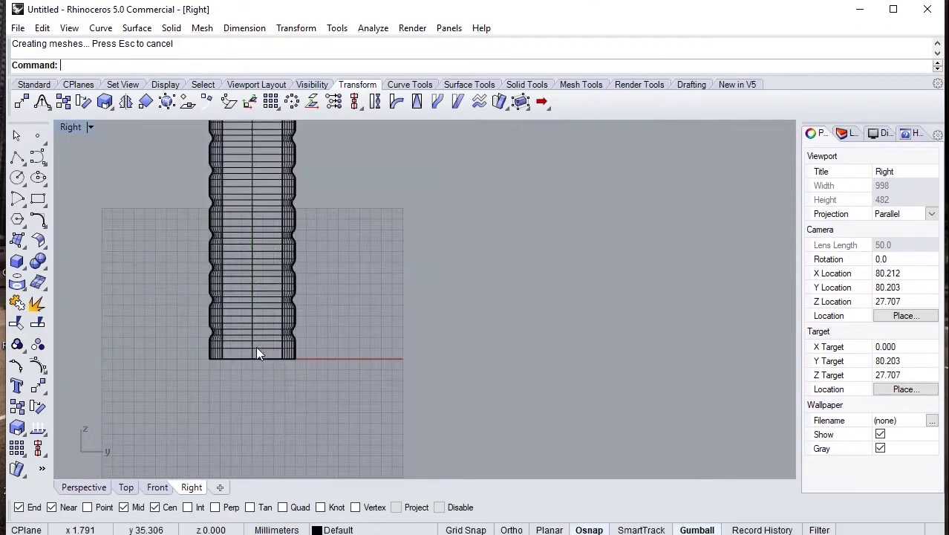
pyautogui.scroll(-2, 330, 319)
pyautogui.scroll(2, 294, 170)
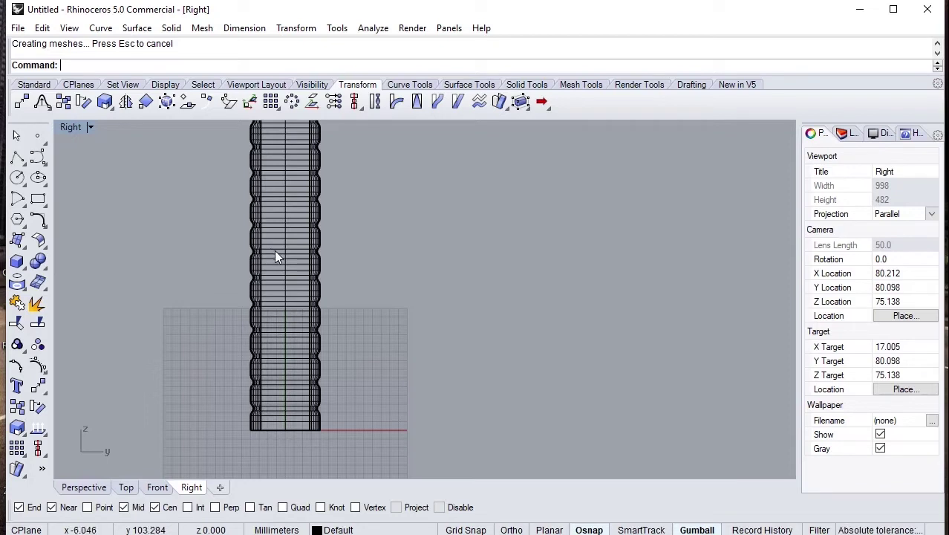
pyautogui.scroll(1, 280, 258)
pyautogui.scroll(1, 280, 259)
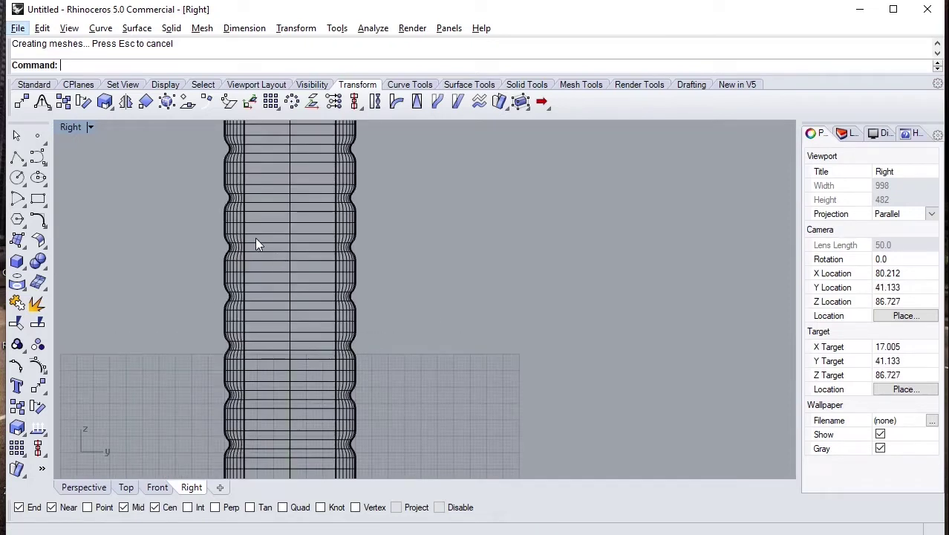
# Draw a horizontal line from the tower's left edge near its top
pyautogui.click(17, 157)
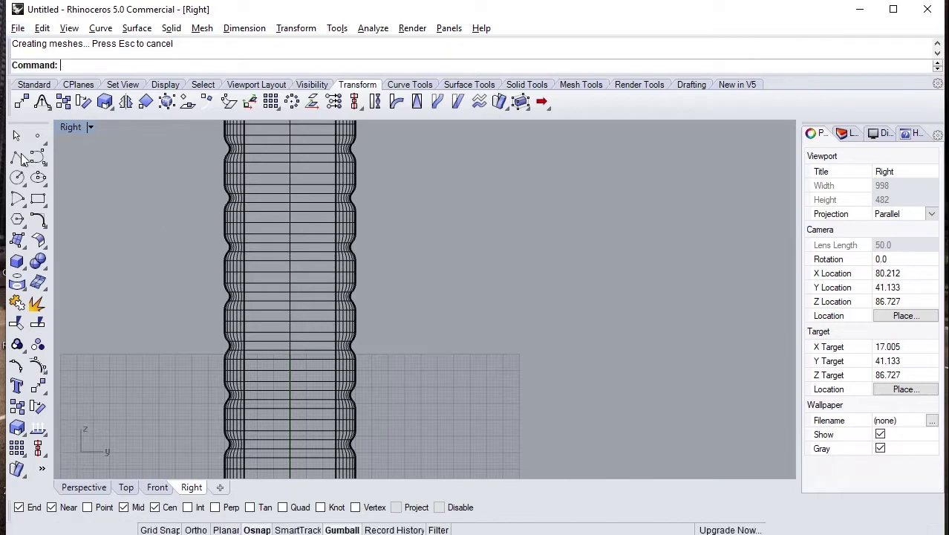
pyautogui.click(286, 222)
pyautogui.press('Escape')
pyautogui.press('Return')
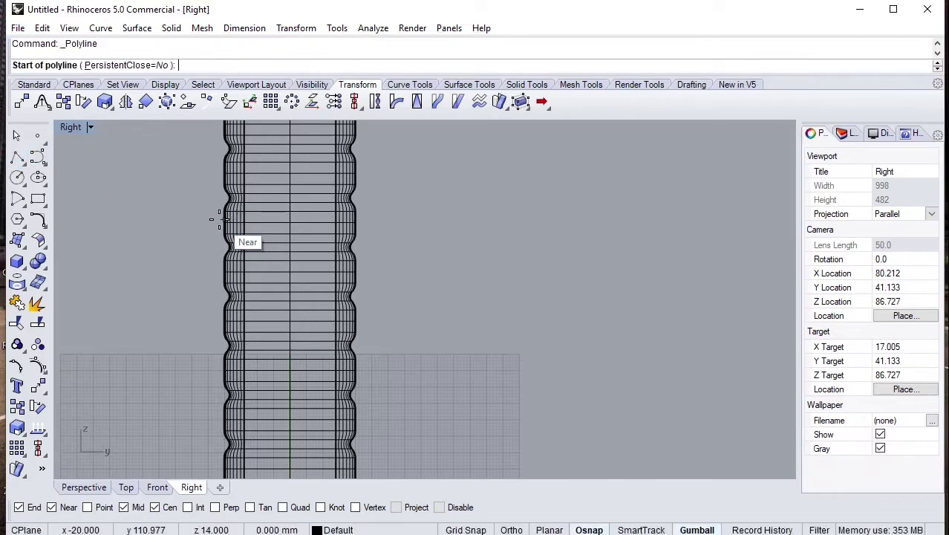
pyautogui.click(225, 220)
pyautogui.press('F8')
pyautogui.click(408, 220)
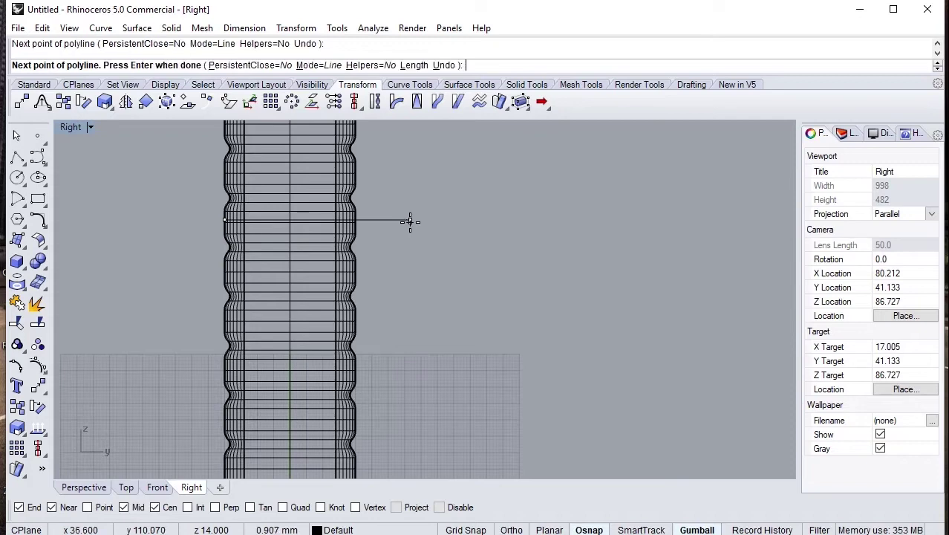
pyautogui.press('Return')
pyautogui.scroll(3, 354, 220)
pyautogui.scroll(2, 349, 218)
# Draw another horizontal cutting line and stretch it across the whole tower
pyautogui.press('Return')
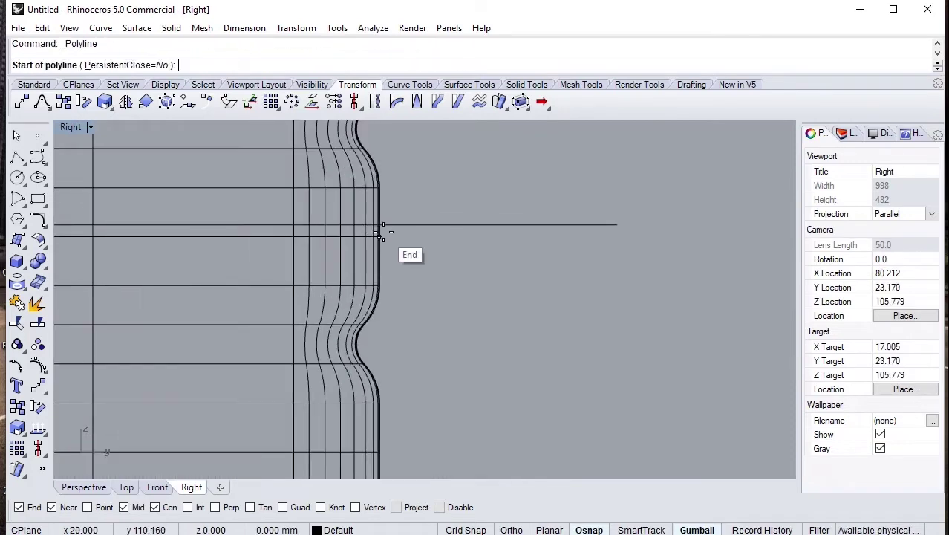
pyautogui.click(386, 235)
pyautogui.click(654, 245)
pyautogui.press('Return')
pyautogui.click(632, 236)
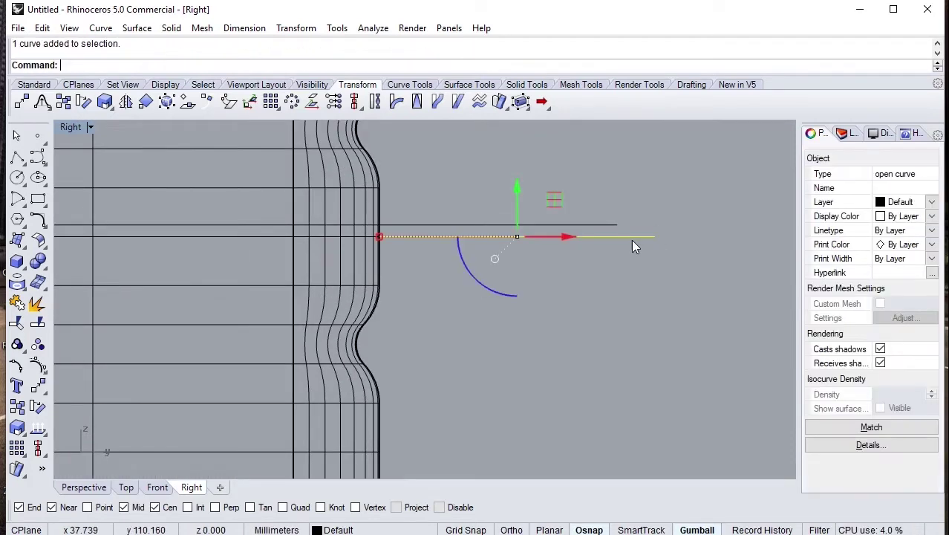
pyautogui.scroll(-2, 505, 248)
pyautogui.scroll(-4, 466, 245)
pyautogui.moveTo(429, 243); pyautogui.dragTo(161, 241)
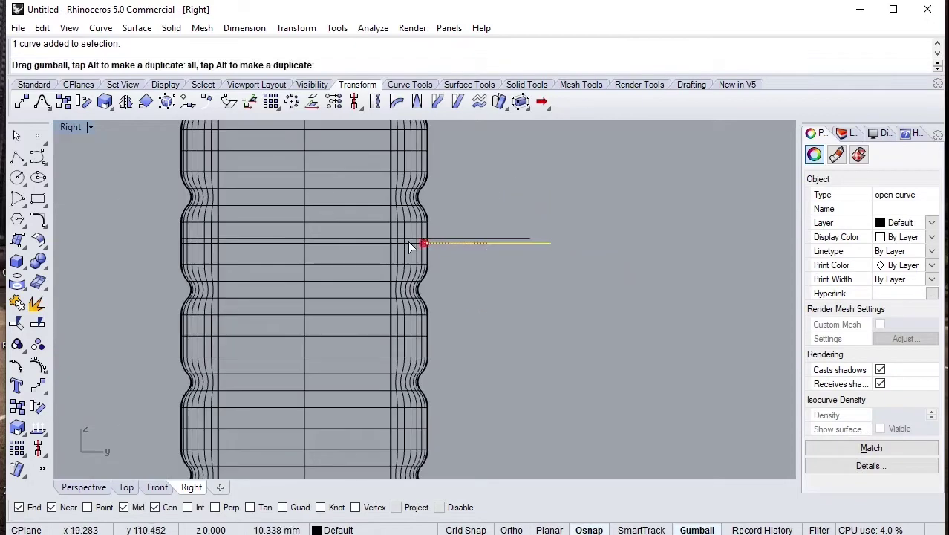
# Split the tower with the horizontal line and delete the upper piece
pyautogui.click(271, 286)
pyautogui.click(43, 321)
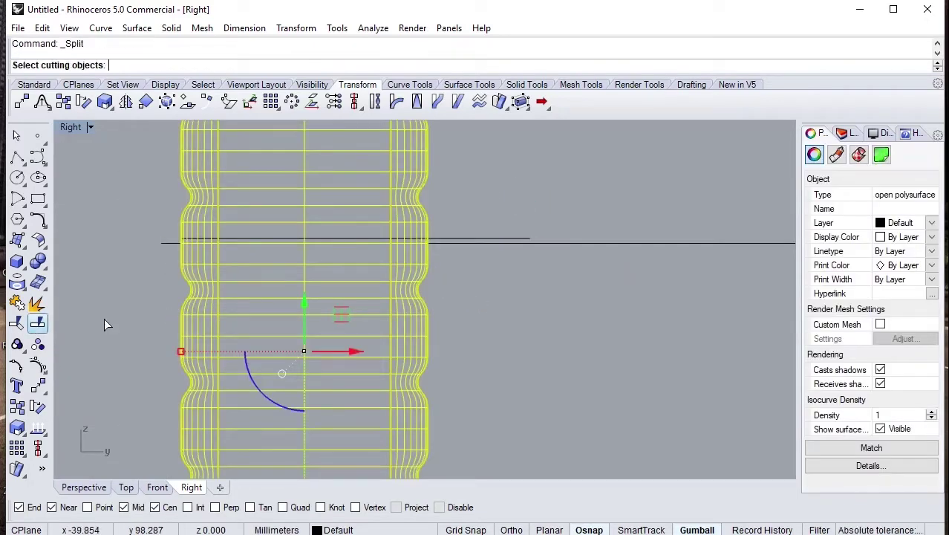
pyautogui.click(555, 243)
pyautogui.press('Return')
pyautogui.click(381, 188)
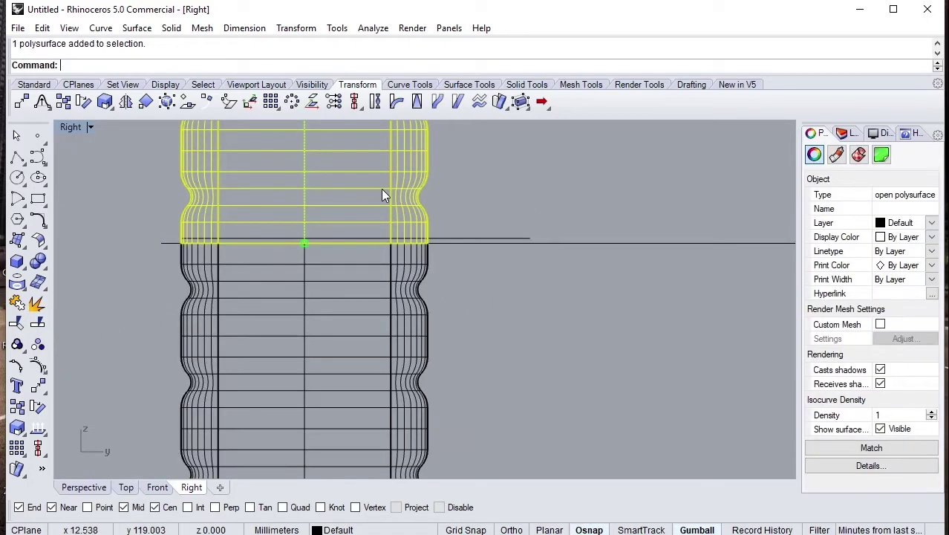
pyautogui.press('Delete')
# Hide the wavy profile curve
pyautogui.scroll(-5, 403, 189)
pyautogui.scroll(-3, 405, 191)
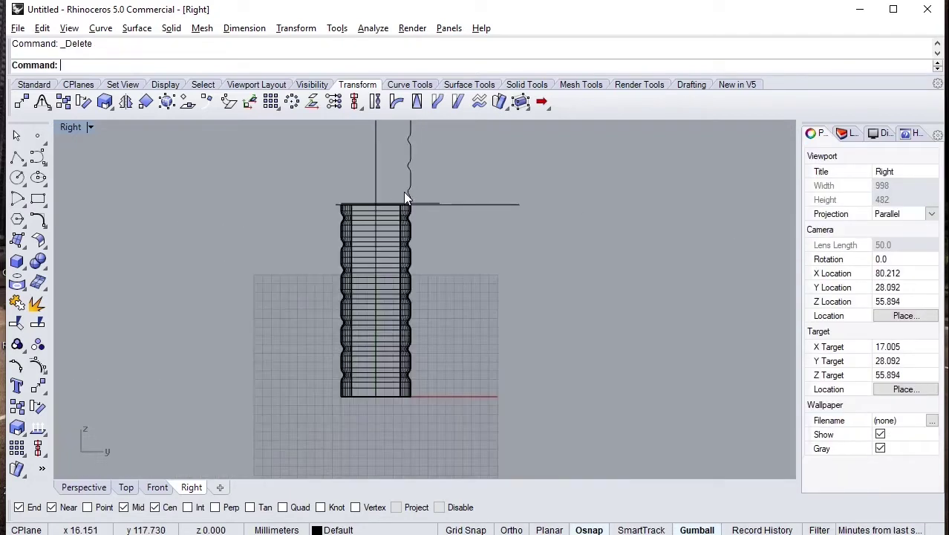
pyautogui.moveTo(384, 209); pyautogui.dragTo(317, 270, button='right')
pyautogui.click(326, 267)
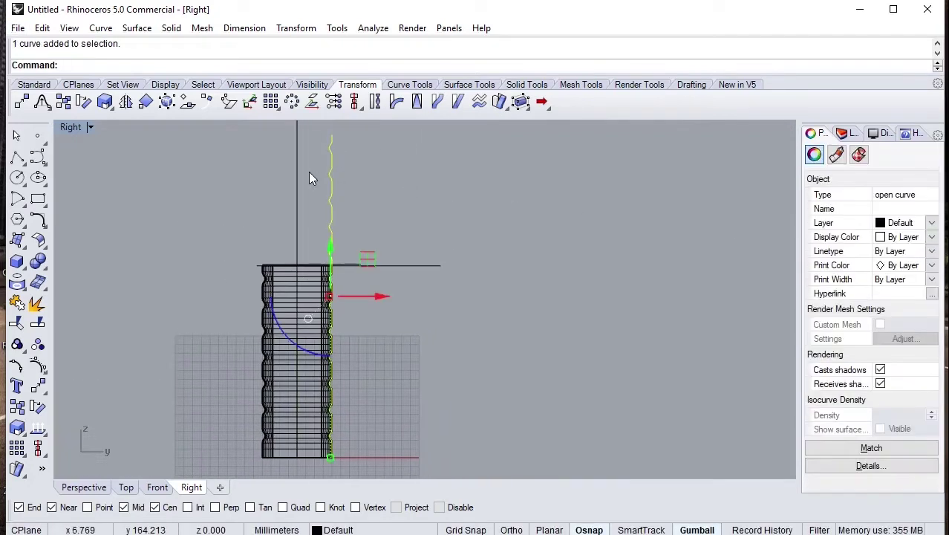
pyautogui.click(310, 85)
pyautogui.click(21, 101)
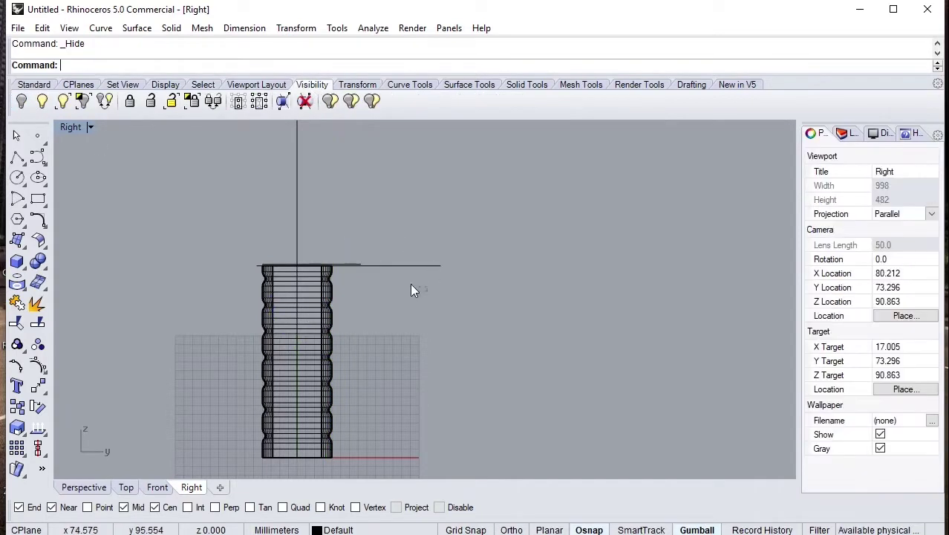
# Window-select the leftover construction curves and delete them
pyautogui.moveTo(410, 283); pyautogui.dragTo(352, 242)
pyautogui.press('Delete')
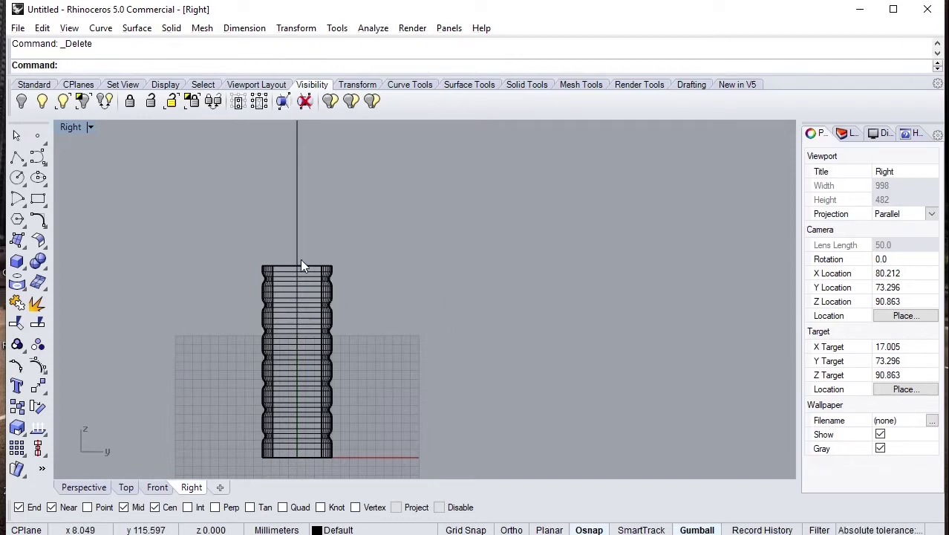
pyautogui.scroll(3, 295, 261)
pyautogui.scroll(1, 295, 262)
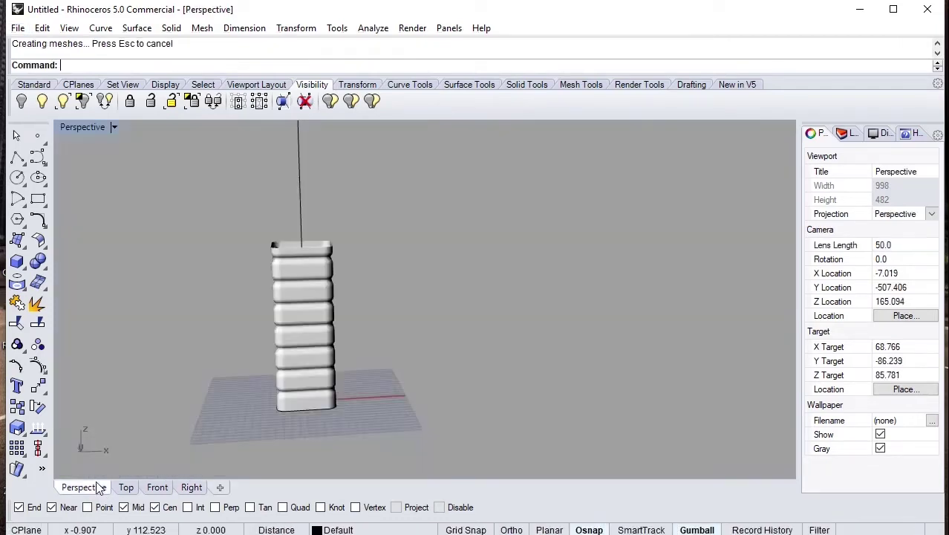
# Duplicate the bottle's open border edges as curves with DupBorder
pyautogui.scroll(1, 282, 284)
pyautogui.scroll(2, 282, 283)
pyautogui.moveTo(299, 288); pyautogui.dragTo(307, 310, button='right')
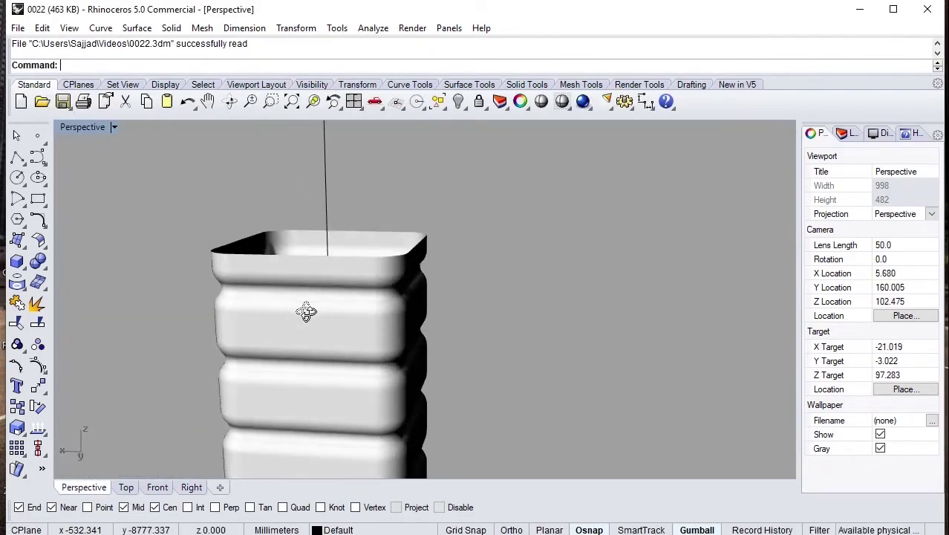
pyautogui.click(308, 311)
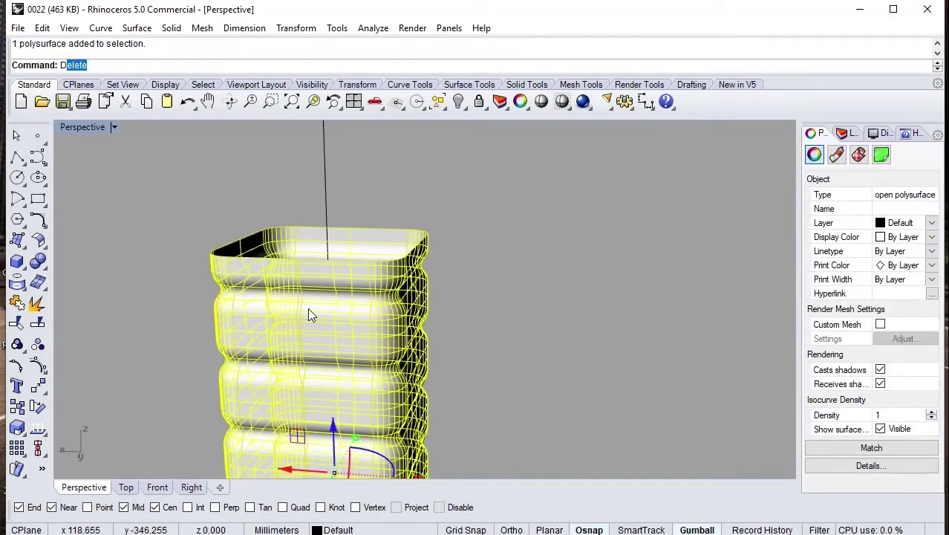
pyautogui.write('Dup')
pyautogui.press('Return')
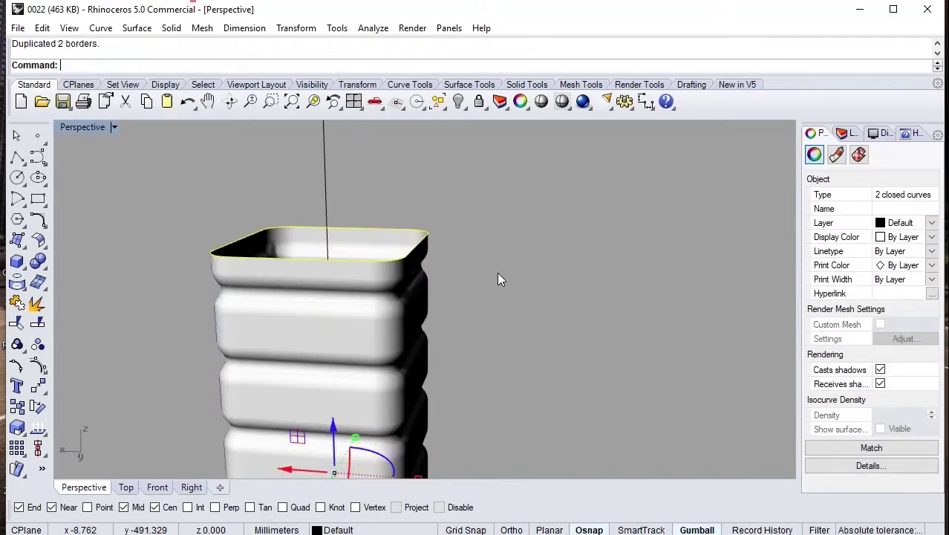
# Select the duplicated top rim curve and lift it well above the bottle body
pyautogui.click(497, 279)
pyautogui.click(409, 256)
pyautogui.moveTo(410, 256)
pyautogui.mouseDown(button='right')
pyautogui.moveTo(335, 302)
pyautogui.moveTo(374, 275)
pyautogui.mouseUp(button='right')
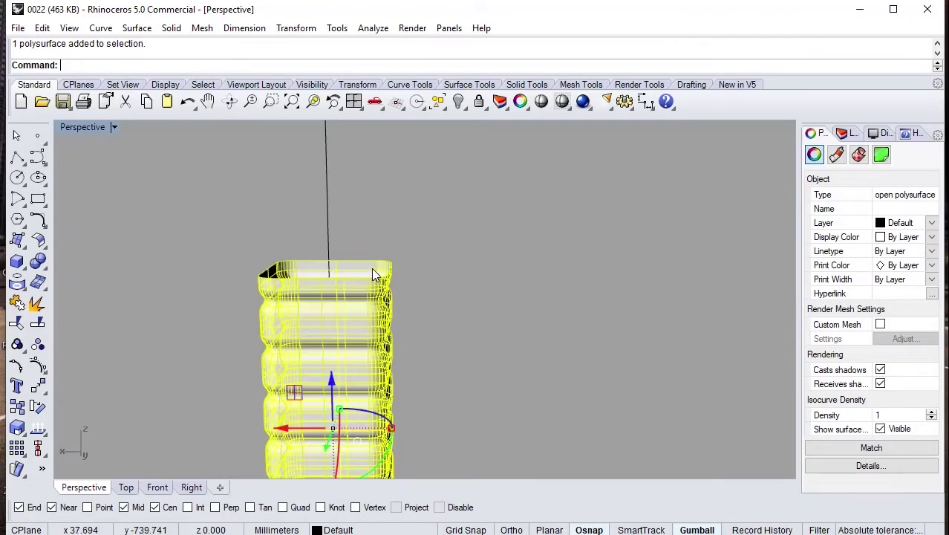
pyautogui.click(374, 269)
pyautogui.click(470, 295)
pyautogui.moveTo(470, 295); pyautogui.dragTo(409, 307, button='right')
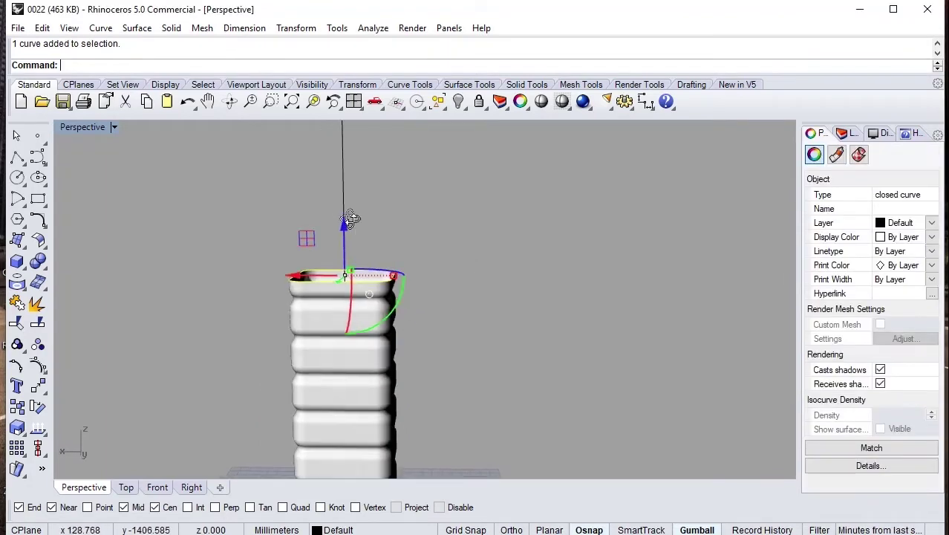
pyautogui.keyDown('ctrl'); pyautogui.moveTo(350, 220); pyautogui.dragTo(348, 265, button='right'); pyautogui.keyUp('ctrl')
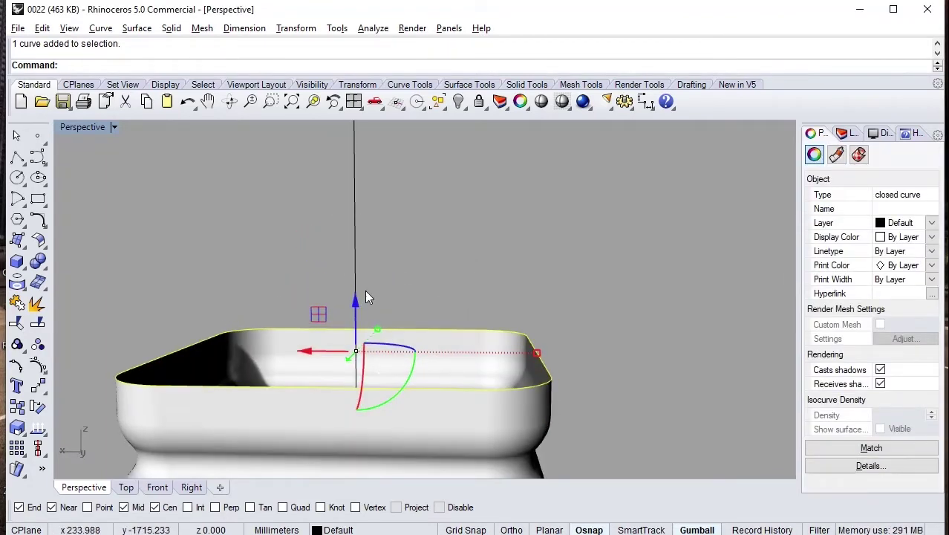
pyautogui.moveTo(356, 297); pyautogui.dragTo(355, 253)
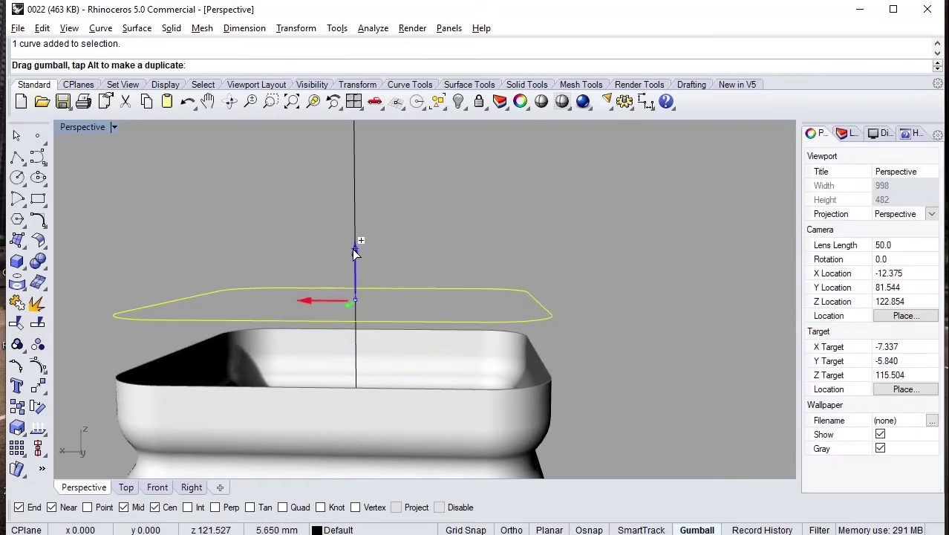
pyautogui.moveTo(355, 253); pyautogui.dragTo(352, 223)
# Scale the raised rim curve down toward its centre into a smaller outline
pyautogui.moveTo(451, 282); pyautogui.dragTo(489, 275, button='right')
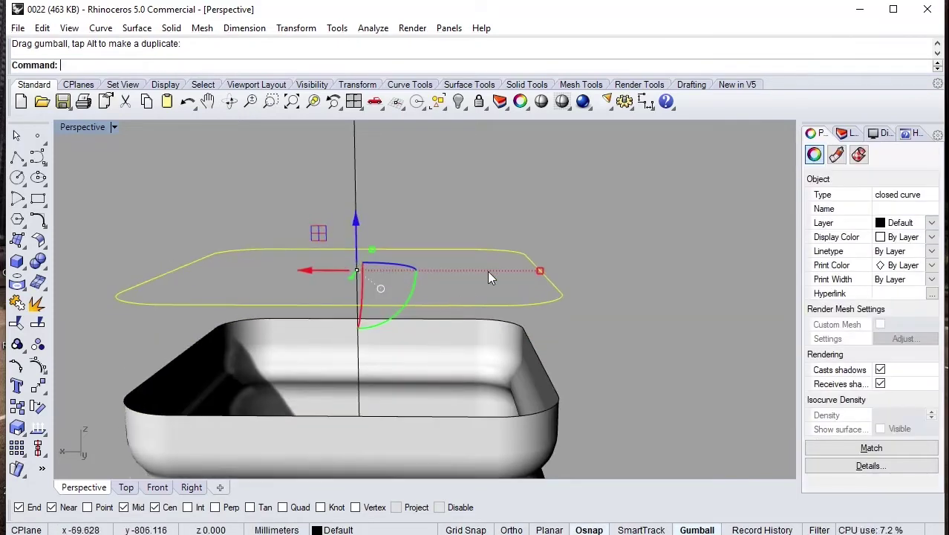
pyautogui.moveTo(539, 271); pyautogui.dragTo(402, 277)
pyautogui.moveTo(394, 283)
pyautogui.mouseDown(button='right')
pyautogui.moveTo(351, 314)
pyautogui.moveTo(358, 270)
pyautogui.moveTo(333, 319)
pyautogui.moveTo(498, 314)
pyautogui.mouseUp(button='right')
pyautogui.press('Escape')
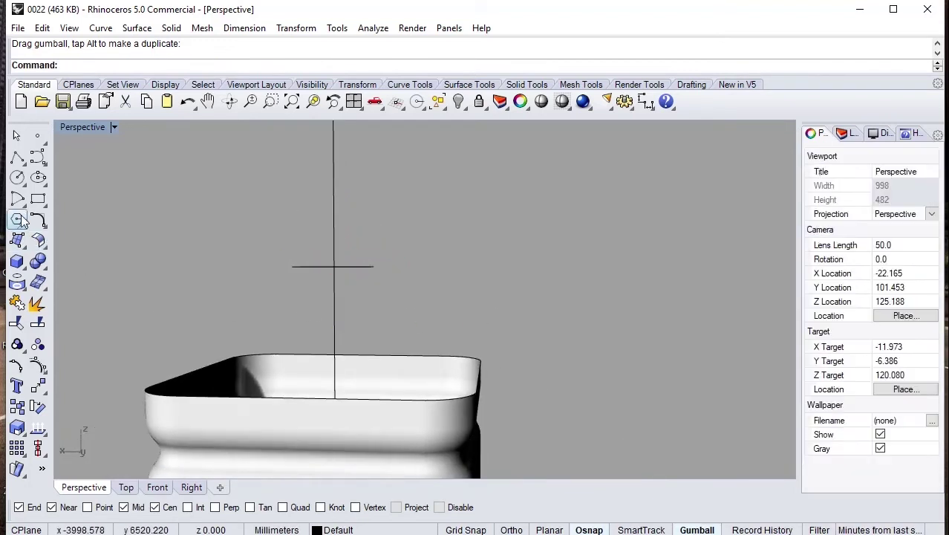
# Loft a tapered shoulder surface from the bottle's top rim edge to the raised outline
pyautogui.click(17, 239)
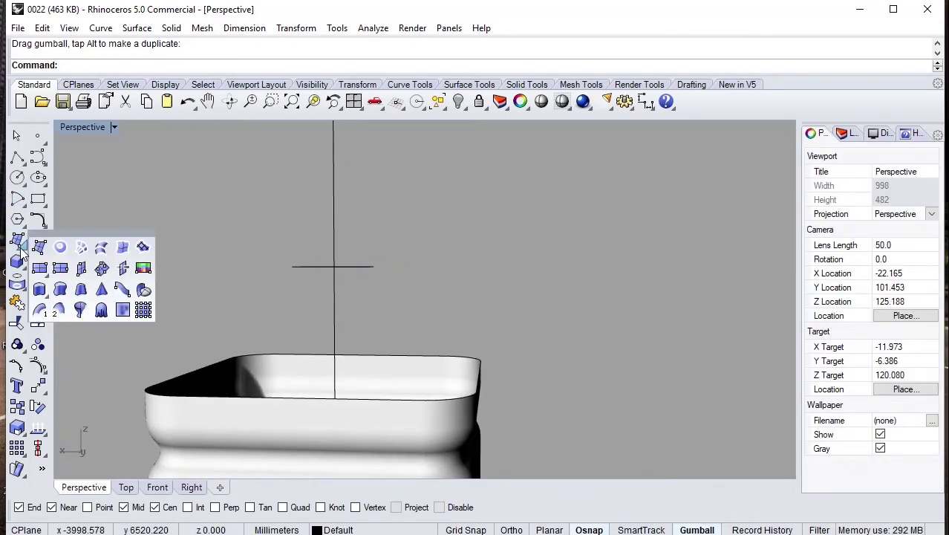
pyautogui.click(80, 311)
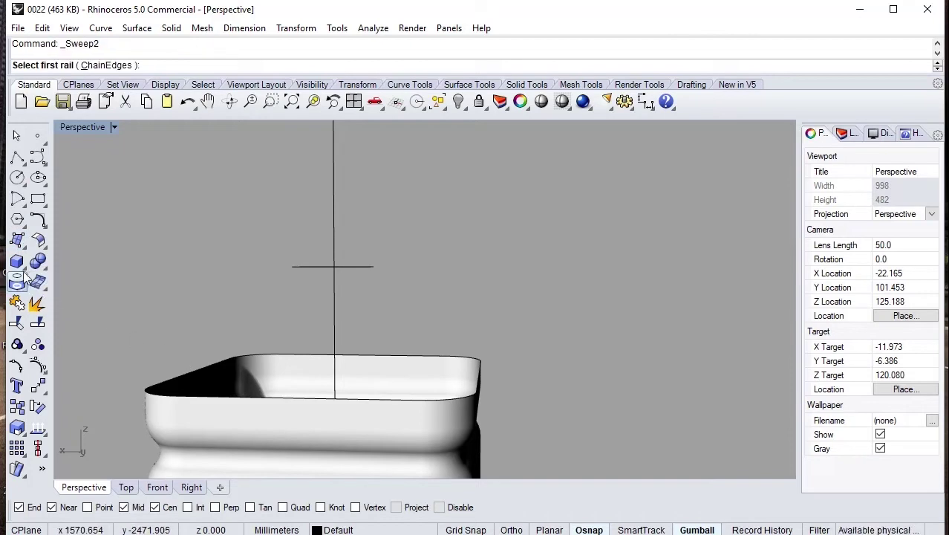
pyautogui.click(18, 239)
pyautogui.click(99, 245)
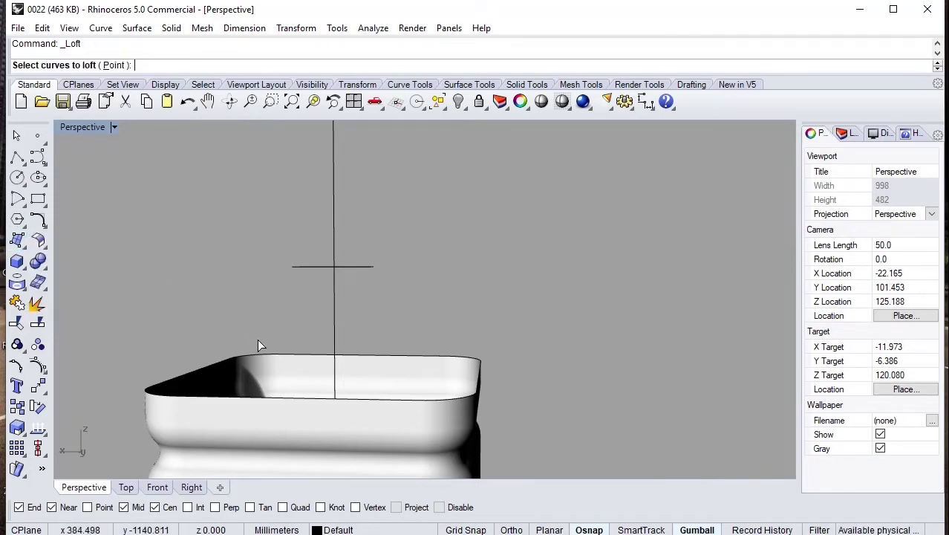
pyautogui.click(262, 354)
pyautogui.click(312, 391)
pyautogui.click(313, 266)
pyautogui.press('Return')
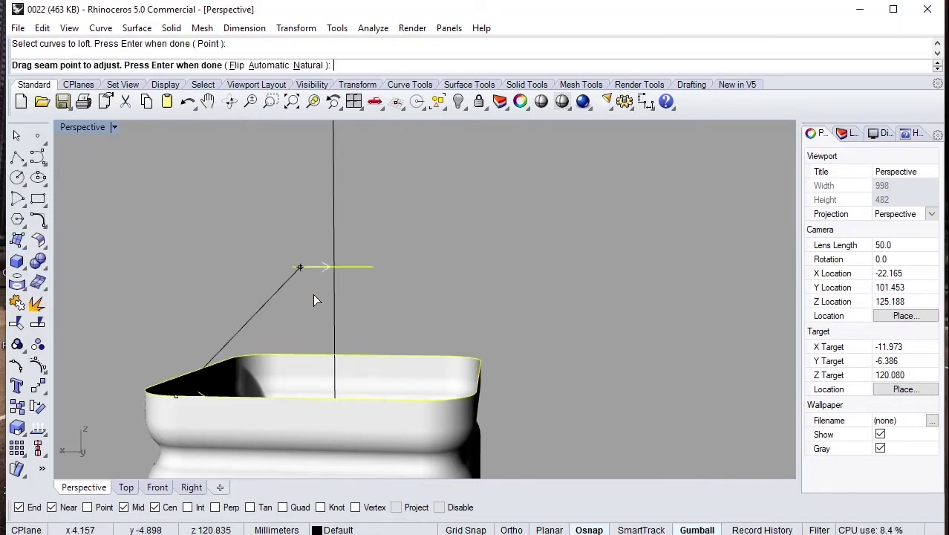
pyautogui.press('Return')
pyautogui.click(444, 226)
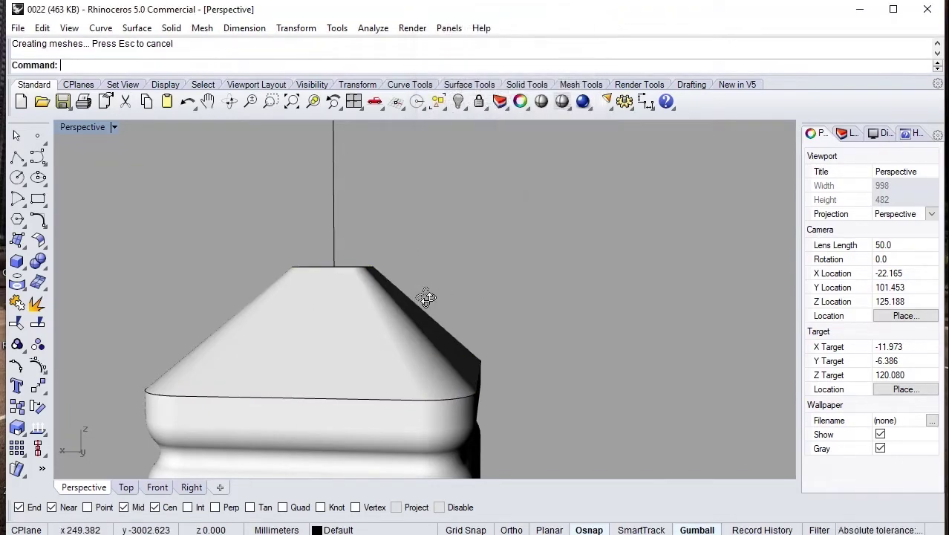
# Join the shoulder to the bottle body and delete the leftover guide curve
pyautogui.moveTo(425, 297)
pyautogui.mouseDown(button='right')
pyautogui.moveTo(254, 311)
pyautogui.moveTo(454, 371)
pyautogui.mouseUp(button='right')
pyautogui.hotkey('ctrl', 'a')
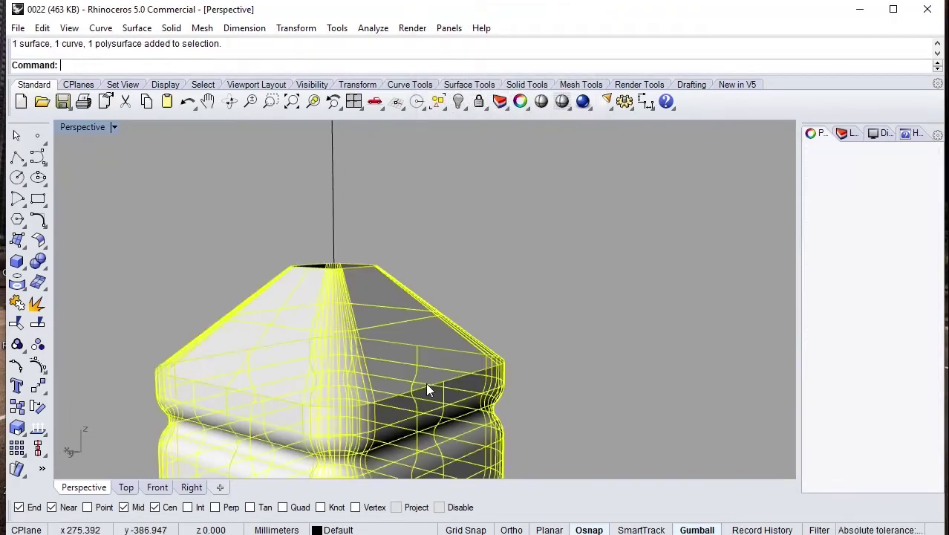
pyautogui.click(16, 302)
pyautogui.keyDown('ctrl'); pyautogui.click(504, 386); pyautogui.keyUp('ctrl')
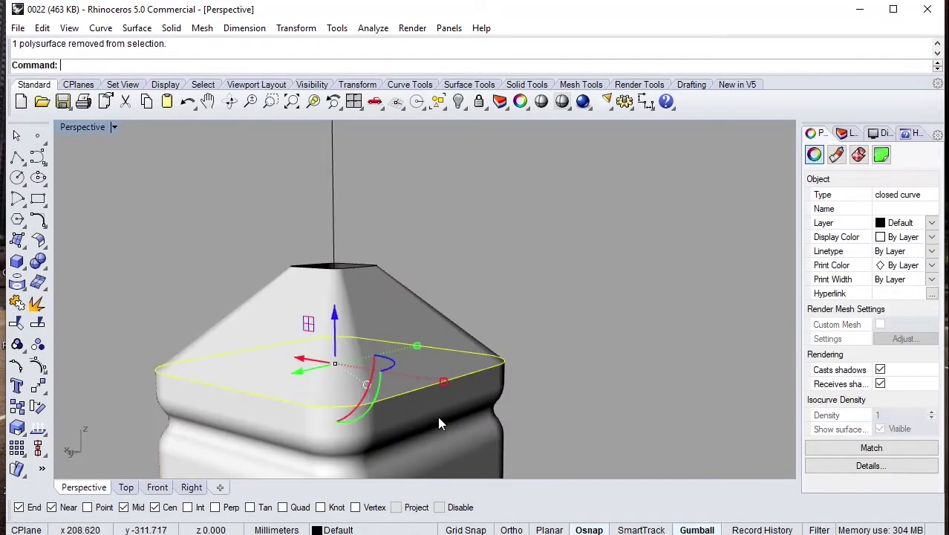
pyautogui.press('Delete')
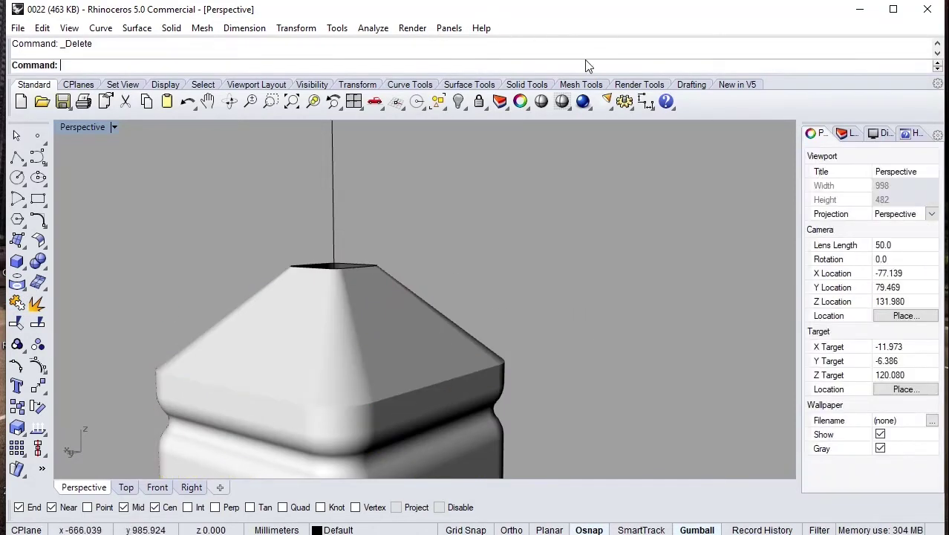
pyautogui.click(528, 86)
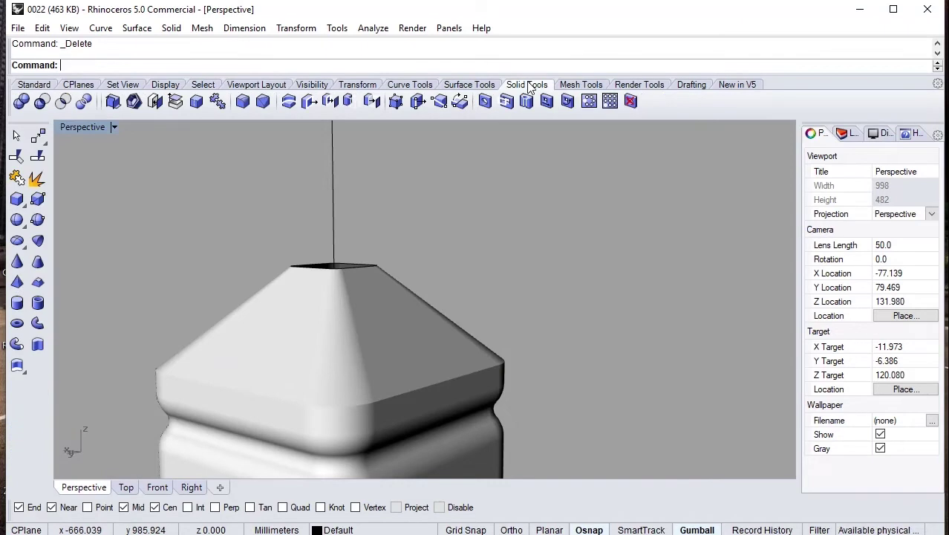
pyautogui.click(240, 106)
pyautogui.click(205, 66)
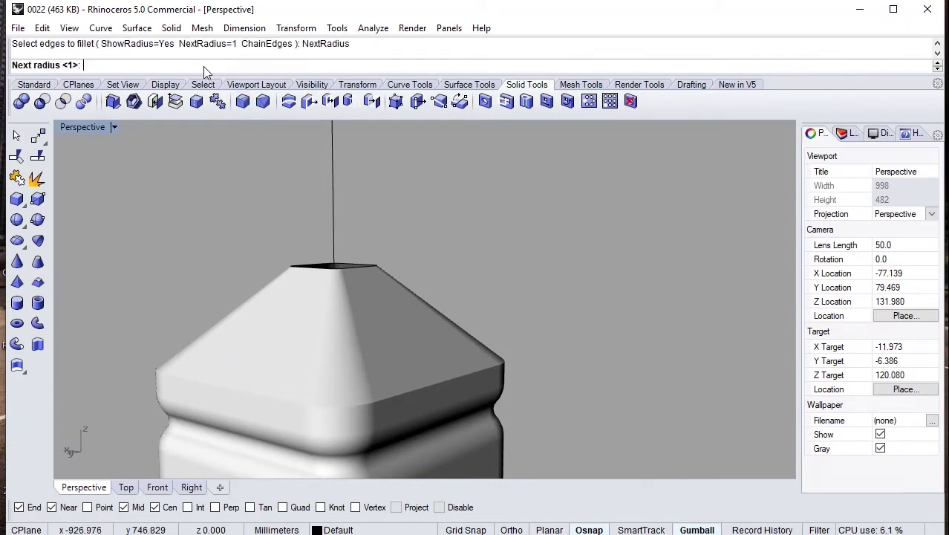
pyautogui.write('4')
pyautogui.press('Return')
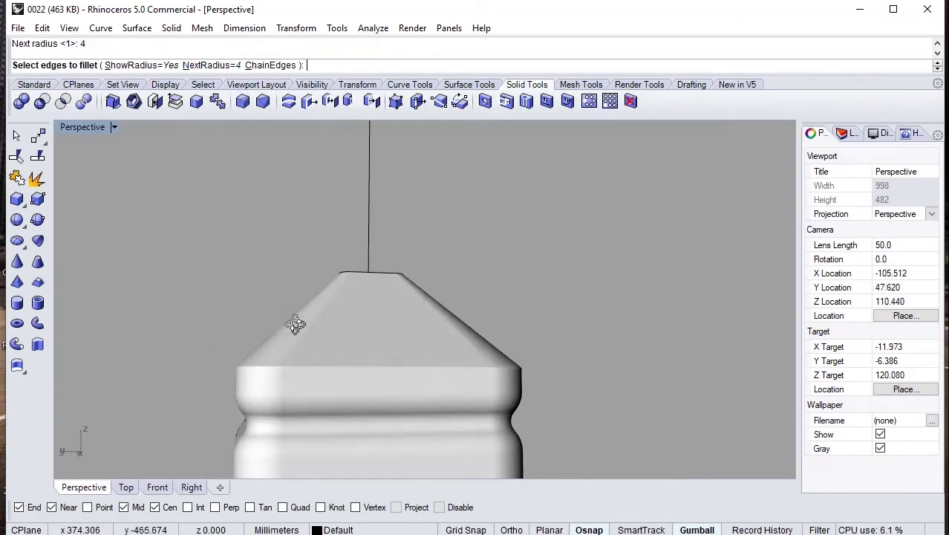
pyautogui.moveTo(383, 352); pyautogui.dragTo(171, 339, button='right')
pyautogui.moveTo(171, 339); pyautogui.dragTo(574, 386)
pyautogui.moveTo(459, 380); pyautogui.dragTo(569, 410, button='right')
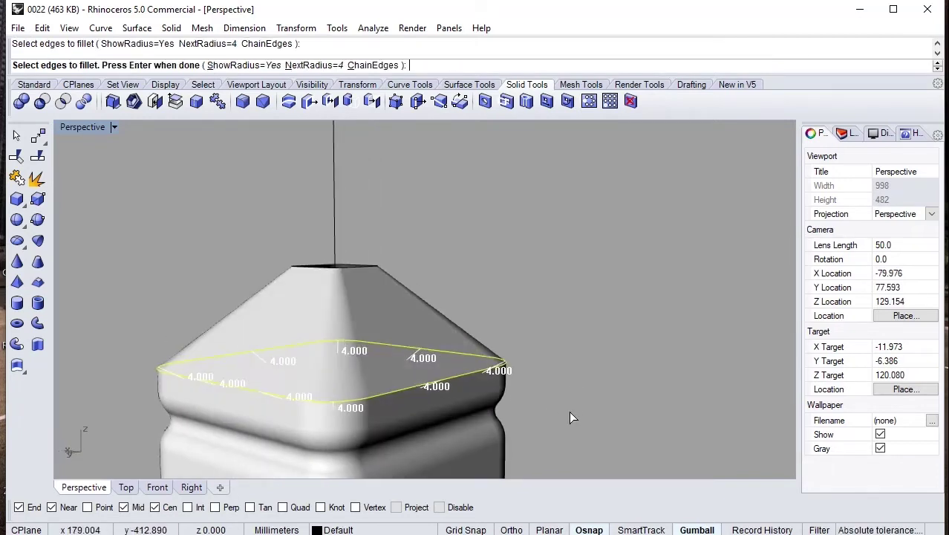
pyautogui.press('Return')
pyautogui.press('Return')
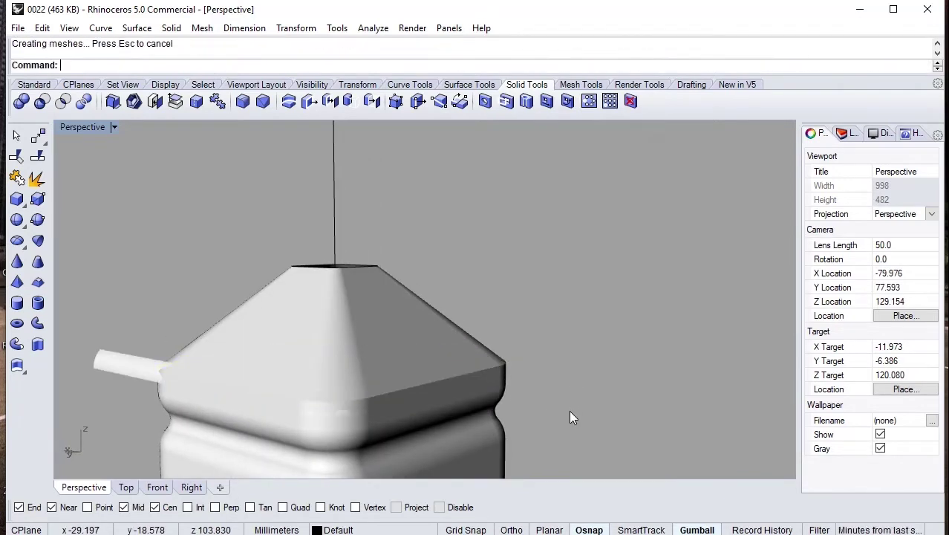
pyautogui.hotkey('ctrl', 'z')
pyautogui.moveTo(506, 388); pyautogui.dragTo(403, 365, button='right')
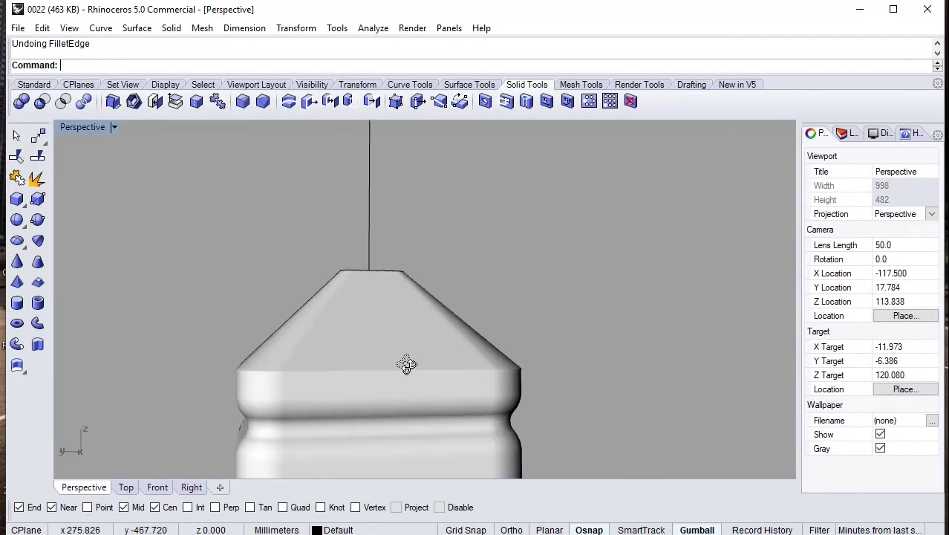
pyautogui.press('Return')
pyautogui.click(211, 65)
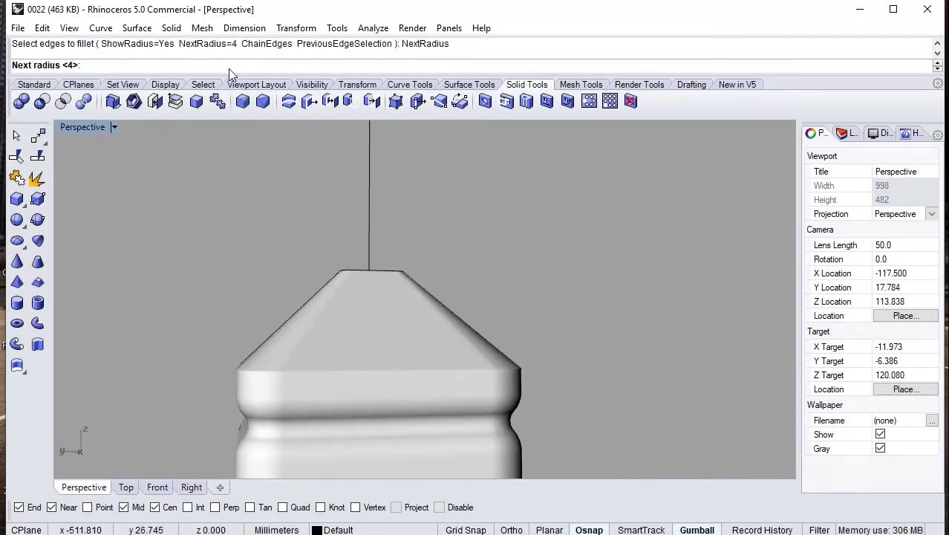
pyautogui.write('3')
pyautogui.press('Return')
pyautogui.moveTo(186, 327); pyautogui.dragTo(560, 383)
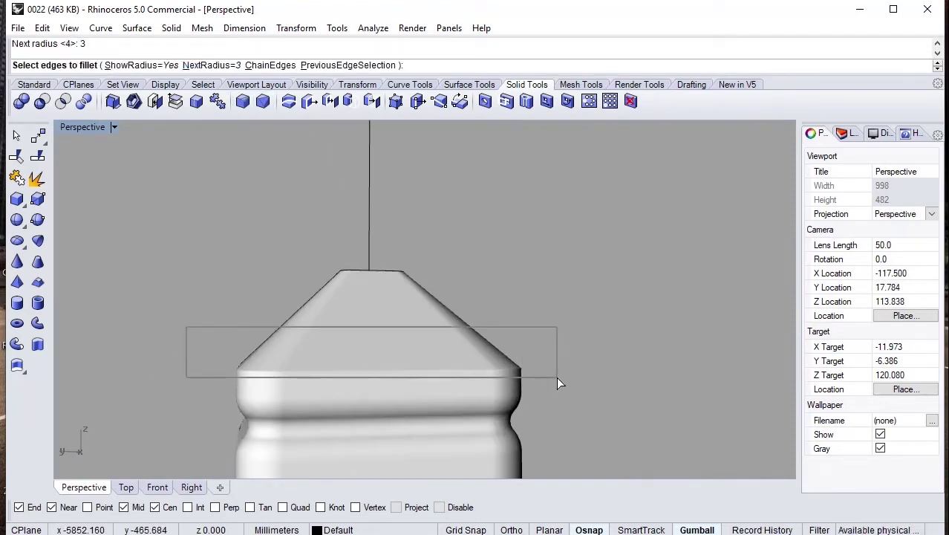
pyautogui.press('Return')
pyautogui.press('Return')
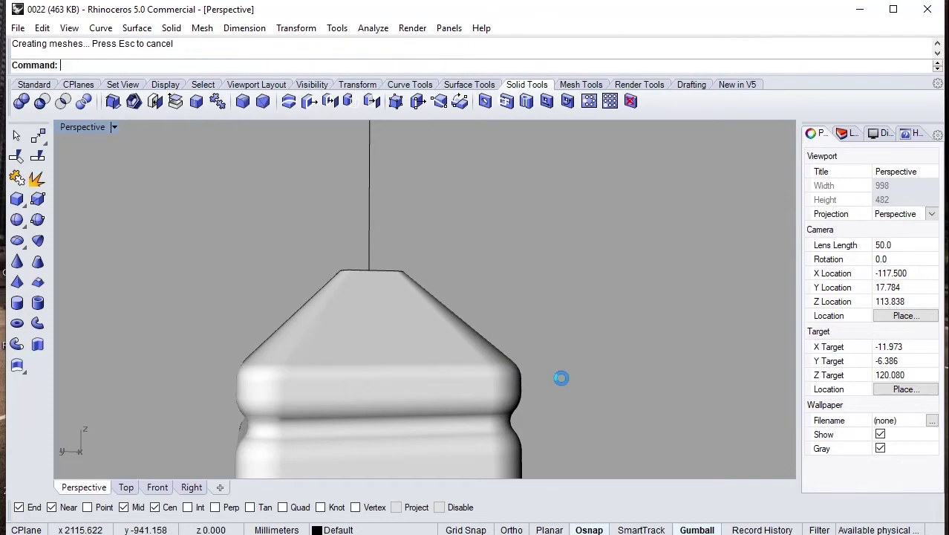
pyautogui.moveTo(409, 377)
pyautogui.mouseDown(button='right')
pyautogui.moveTo(642, 384)
pyautogui.moveTo(711, 374)
pyautogui.moveTo(449, 395)
pyautogui.moveTo(453, 442)
pyautogui.moveTo(530, 388)
pyautogui.moveTo(447, 364)
pyautogui.moveTo(466, 381)
pyautogui.mouseUp(button='right')
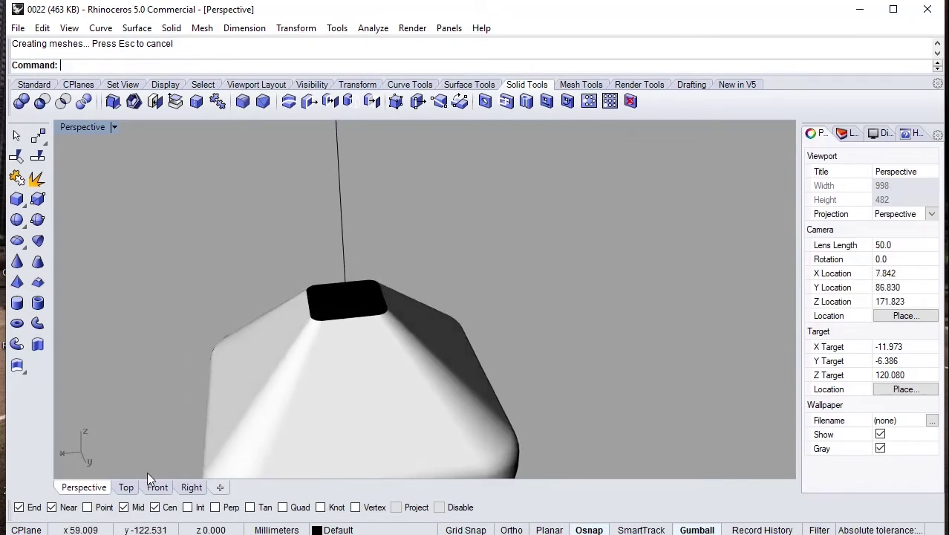
# In the Top view, draw a circle centred at 0 with radius 10
pyautogui.click(126, 487)
pyautogui.moveTo(370, 264); pyautogui.dragTo(394, 296, button='right')
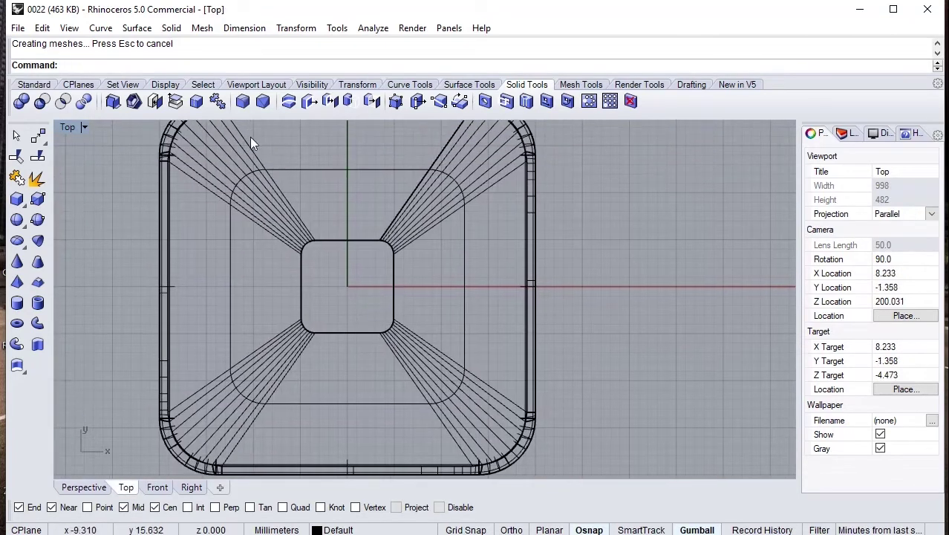
pyautogui.click(34, 86)
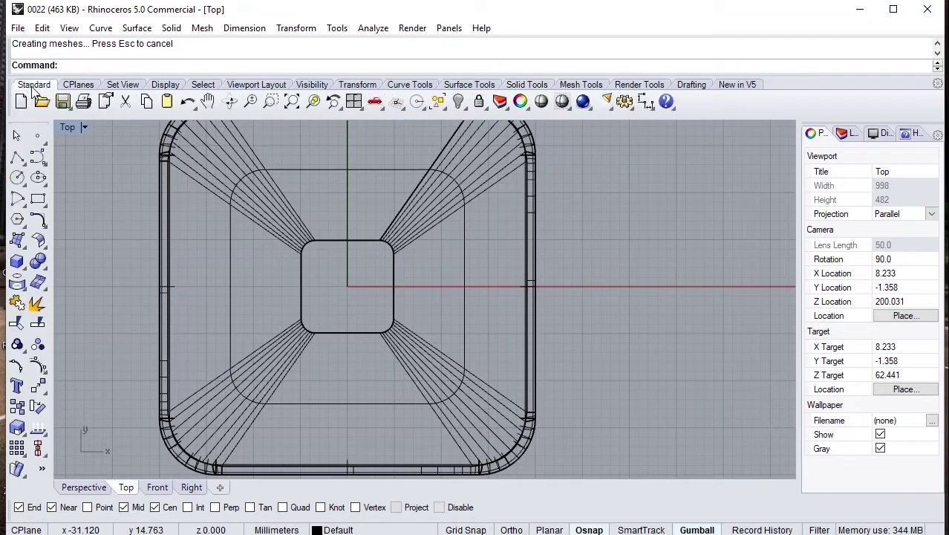
pyautogui.click(18, 180)
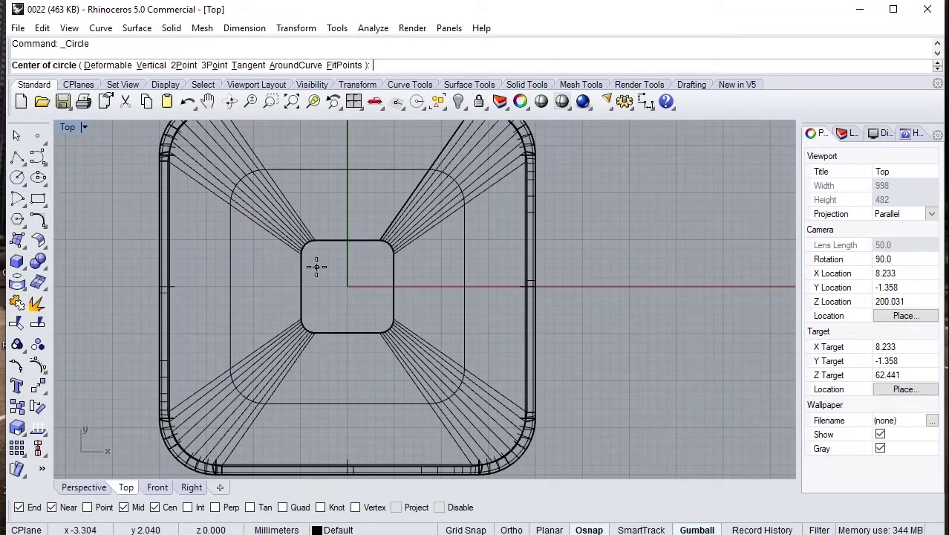
pyautogui.write('0')
pyautogui.press('Return')
pyautogui.write('10')
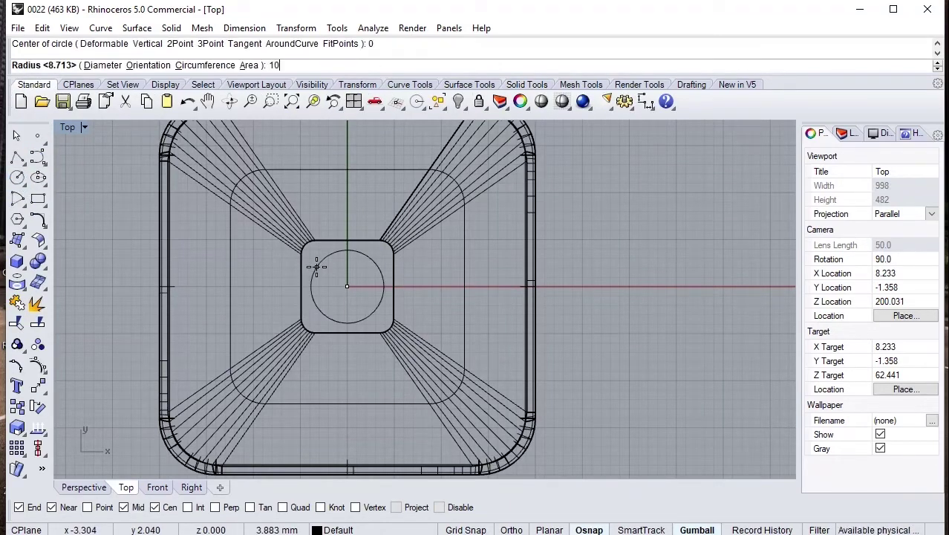
pyautogui.press('Return')
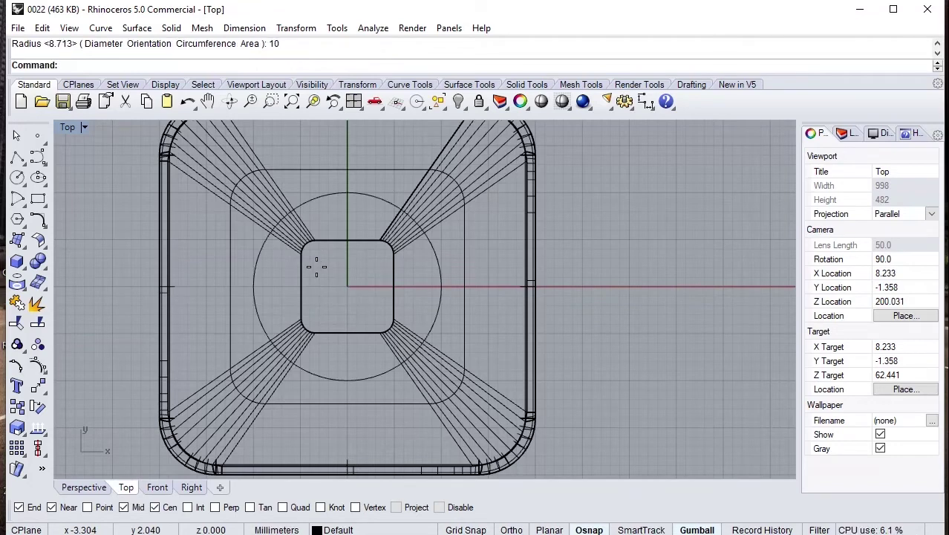
# Lift the circle along the vertical axis to sit just above the shoulder's top
pyautogui.click(257, 287)
pyautogui.click(194, 487)
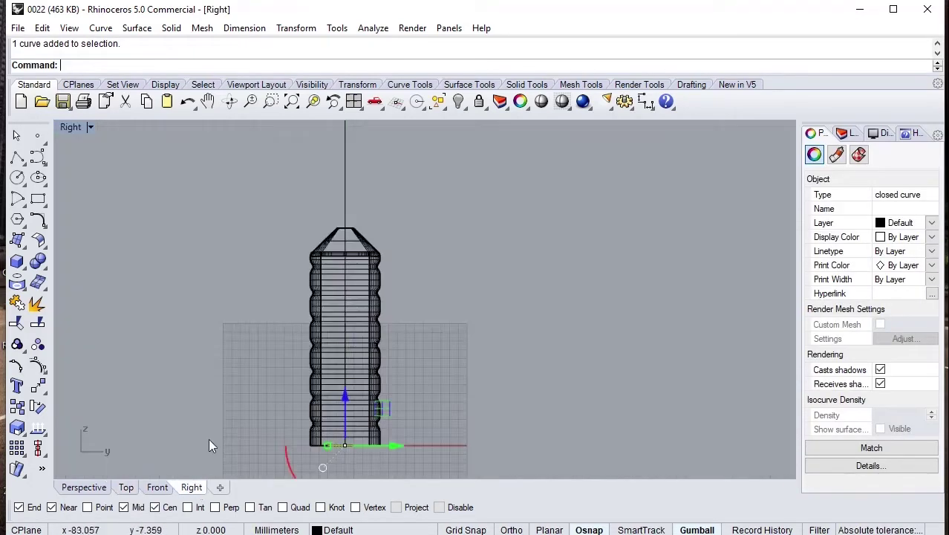
pyautogui.scroll(-2, 301, 445)
pyautogui.moveTo(338, 401); pyautogui.dragTo(341, 216)
pyautogui.scroll(3, 346, 254)
pyautogui.scroll(3, 338, 284)
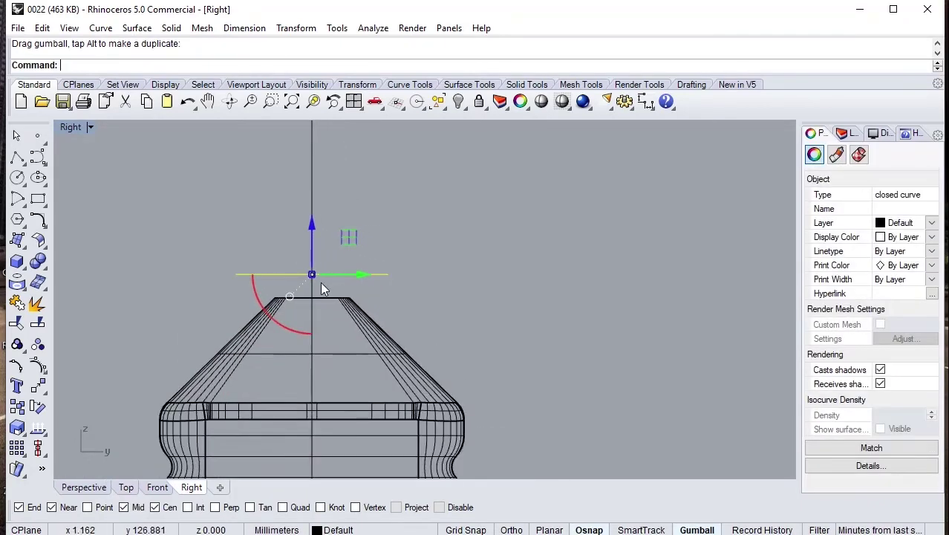
pyautogui.moveTo(322, 282)
pyautogui.mouseDown()
pyautogui.moveTo(336, 285)
pyautogui.moveTo(313, 297)
pyautogui.moveTo(305, 199)
pyautogui.mouseUp()
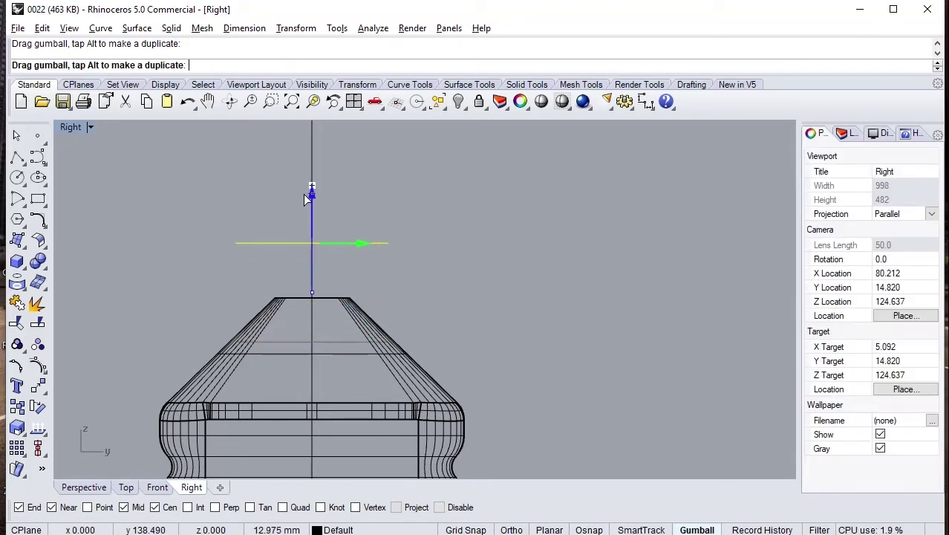
pyautogui.click(406, 298)
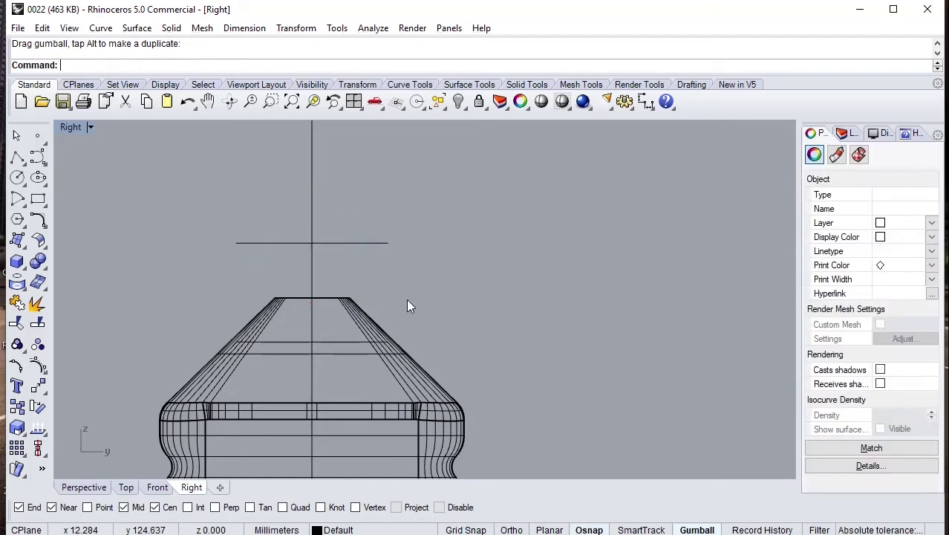
pyautogui.click(108, 484)
pyautogui.moveTo(125, 475); pyautogui.dragTo(399, 270, button='right')
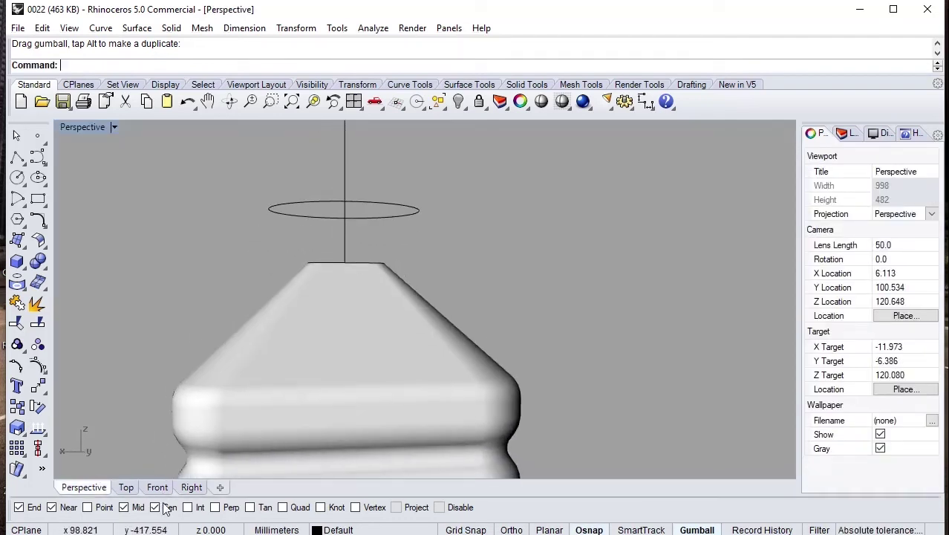
# Loft a round neck surface from the shoulder's top curve up to the raised circle
pyautogui.click(192, 487)
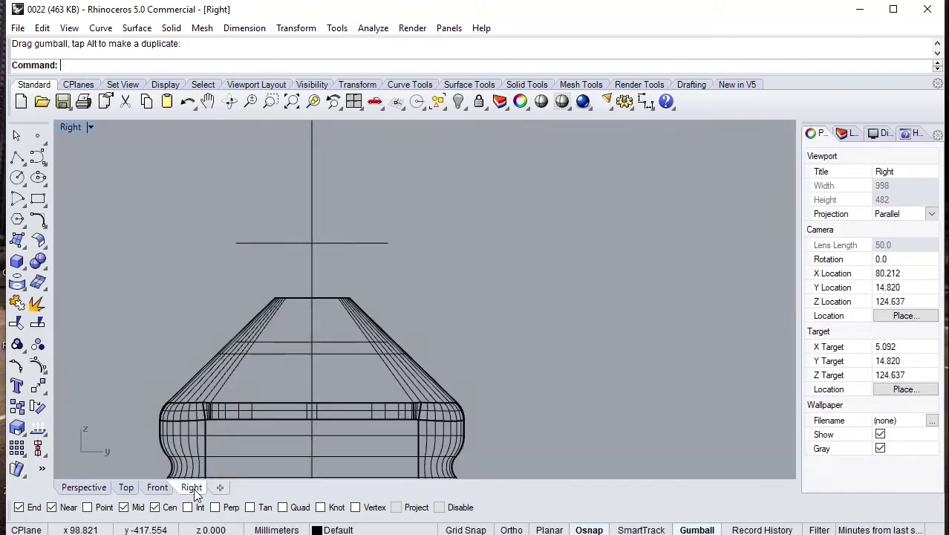
pyautogui.click(17, 239)
pyautogui.click(123, 268)
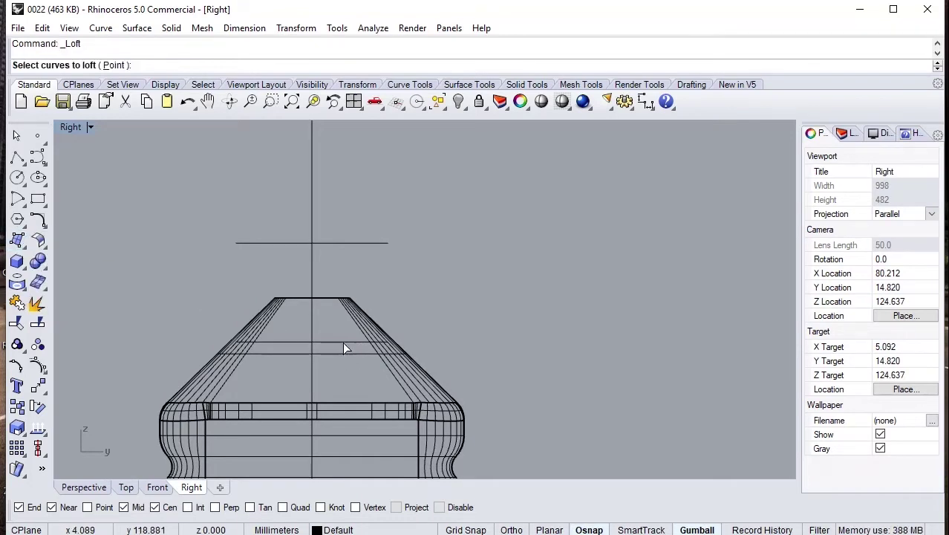
pyautogui.click(343, 342)
pyautogui.click(345, 244)
pyautogui.press('Return')
pyautogui.press('Return')
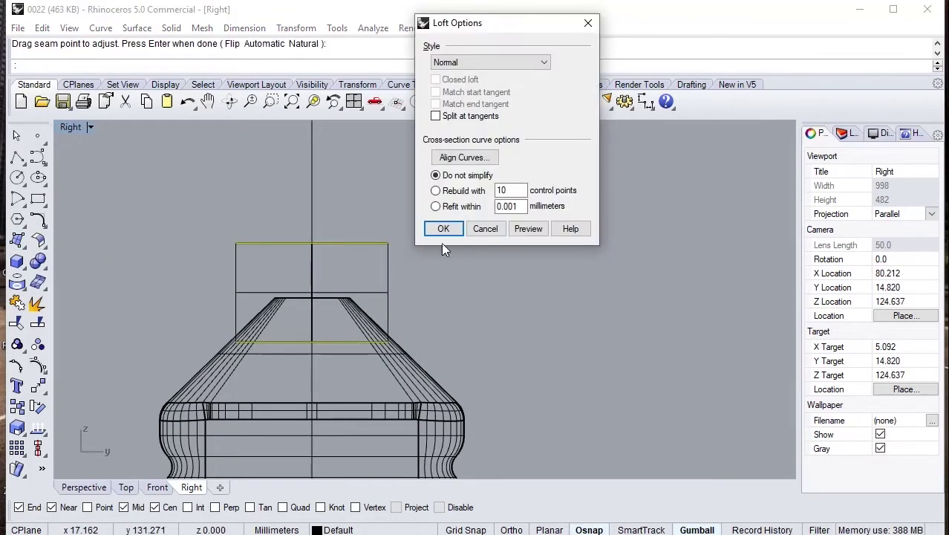
pyautogui.click(443, 230)
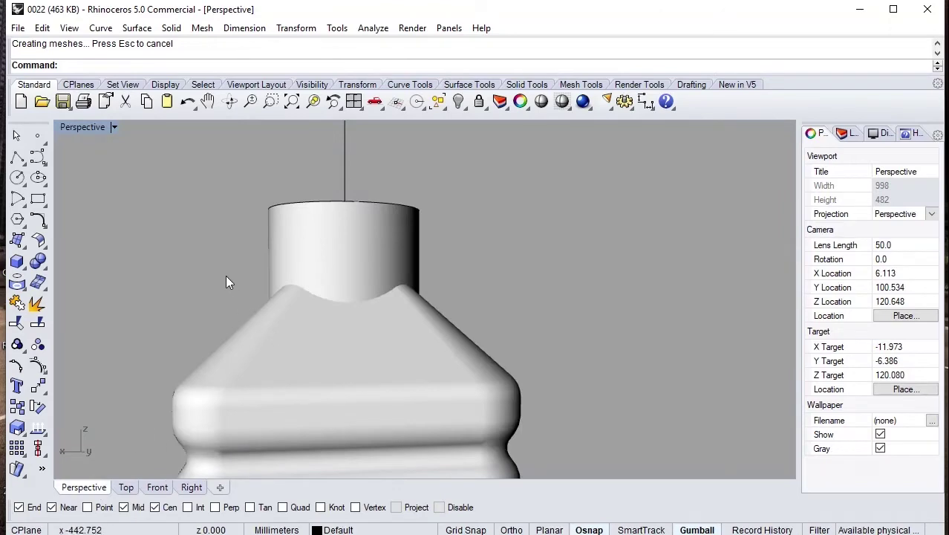
# Try a Boolean union of neck and bottle, undo it, then check the neck's normal direction
pyautogui.moveTo(226, 282)
pyautogui.mouseDown(button='right')
pyautogui.moveTo(85, 303)
pyautogui.moveTo(726, 307)
pyautogui.moveTo(95, 377)
pyautogui.moveTo(108, 437)
pyautogui.moveTo(303, 303)
pyautogui.moveTo(251, 289)
pyautogui.moveTo(265, 316)
pyautogui.moveTo(242, 329)
pyautogui.moveTo(309, 331)
pyautogui.mouseUp(button='right')
pyautogui.scroll(5, 317, 312)
pyautogui.click(395, 360)
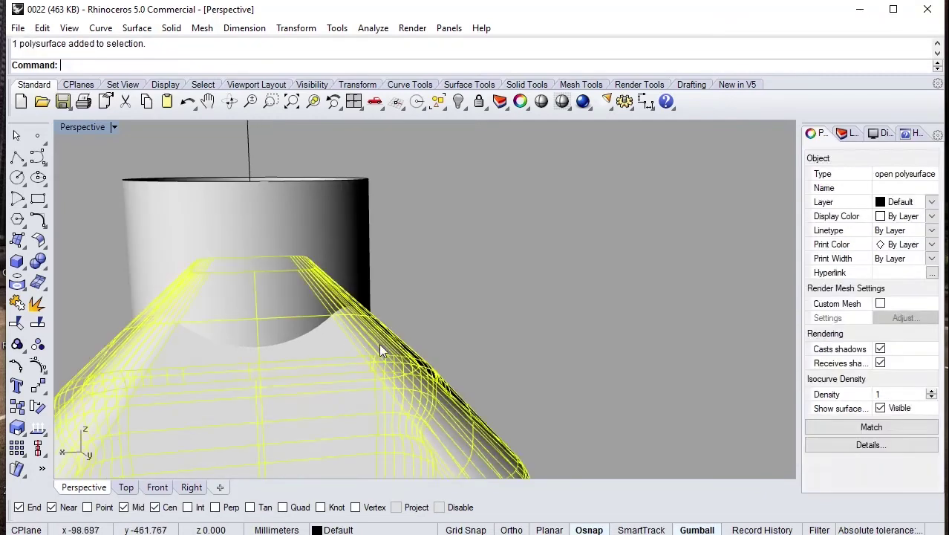
pyautogui.keyDown('shift'); pyautogui.click(321, 309); pyautogui.keyUp('shift')
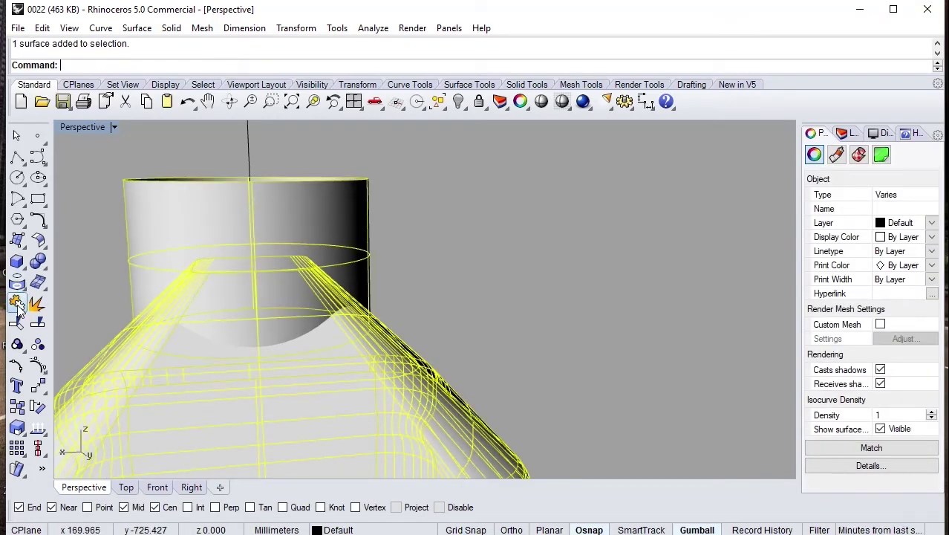
pyautogui.click(38, 261)
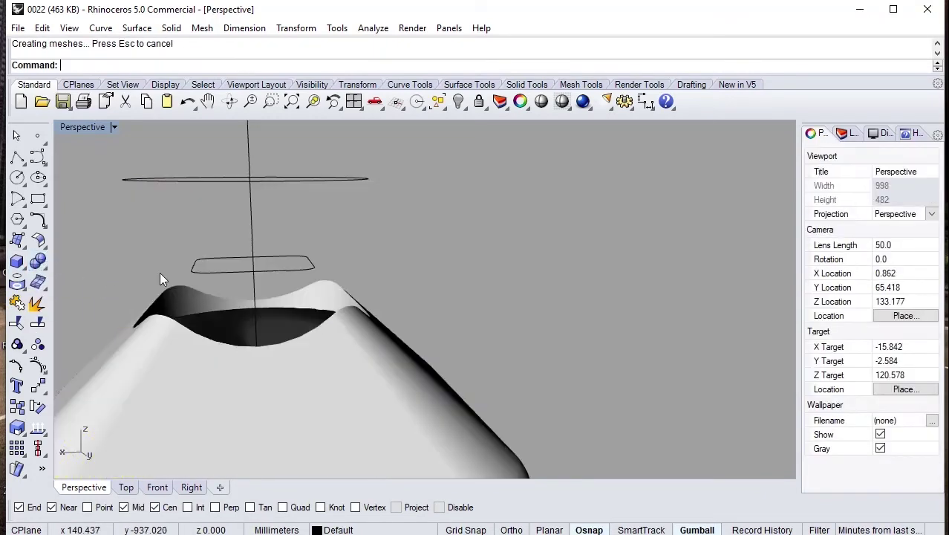
pyautogui.hotkey('ctrl', 'z')
pyautogui.click(152, 311)
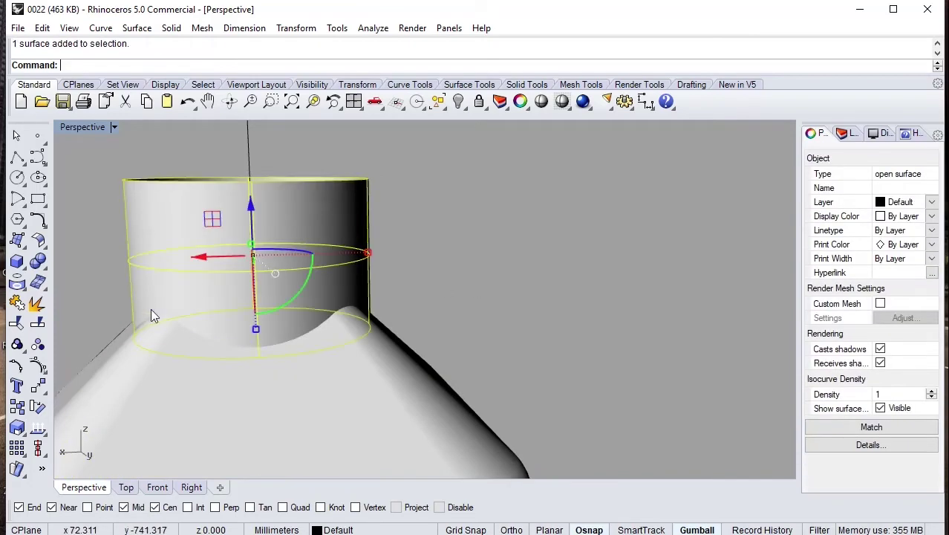
pyautogui.click(45, 407)
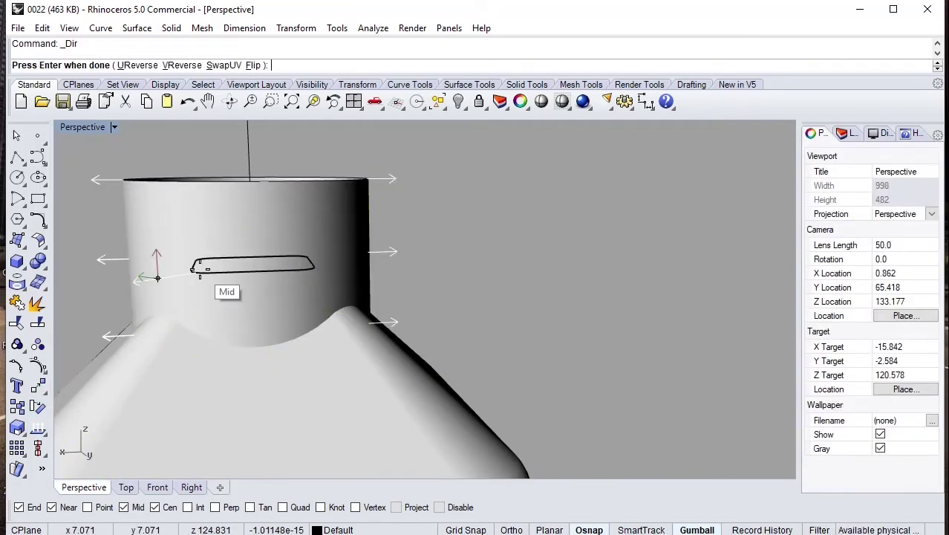
pyautogui.press('Return')
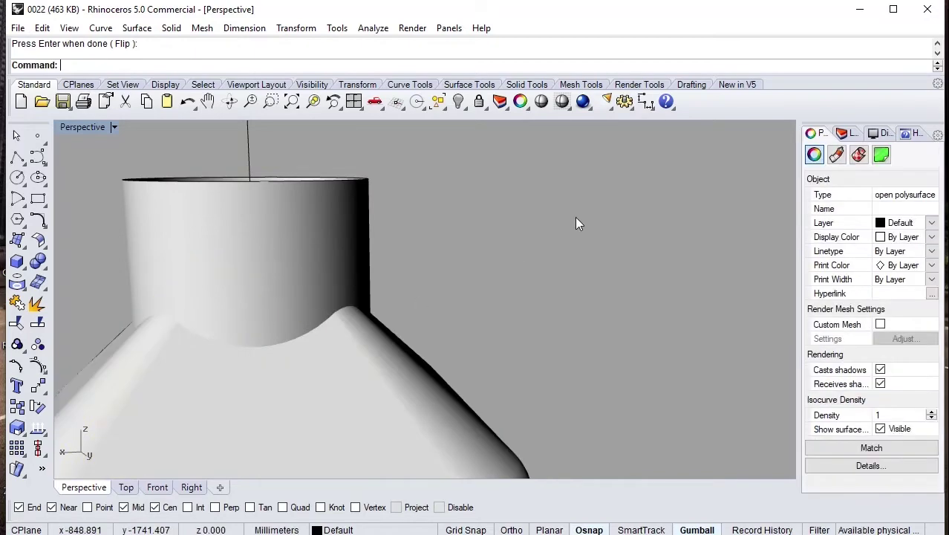
# Boolean-union the bottle body with the neck and orbit around to inspect the joined solid
pyautogui.click(46, 268)
pyautogui.click(65, 270)
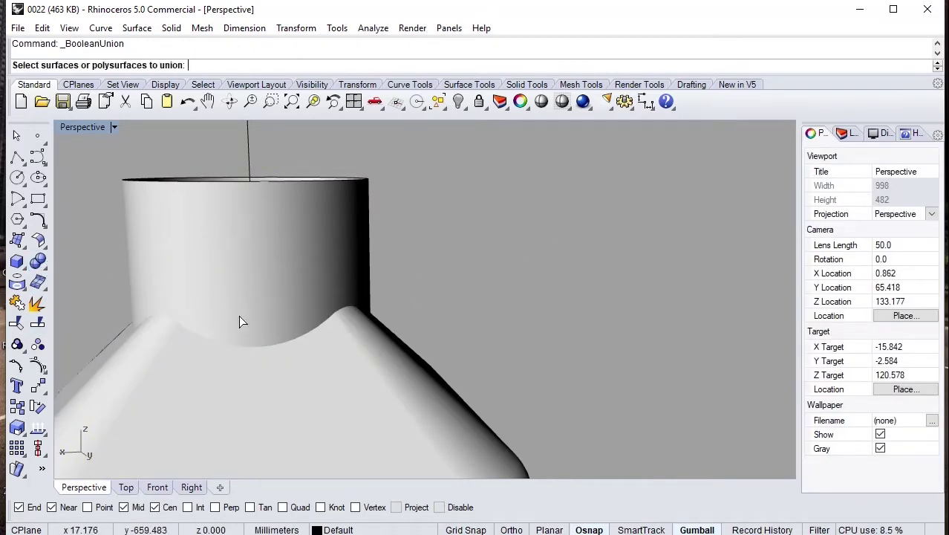
pyautogui.click(239, 315)
pyautogui.click(260, 323)
pyautogui.press('Return')
pyautogui.moveTo(331, 323)
pyautogui.mouseDown(button='right')
pyautogui.moveTo(372, 324)
pyautogui.moveTo(297, 313)
pyautogui.mouseUp(button='right')
pyautogui.scroll(-3, 186, 299)
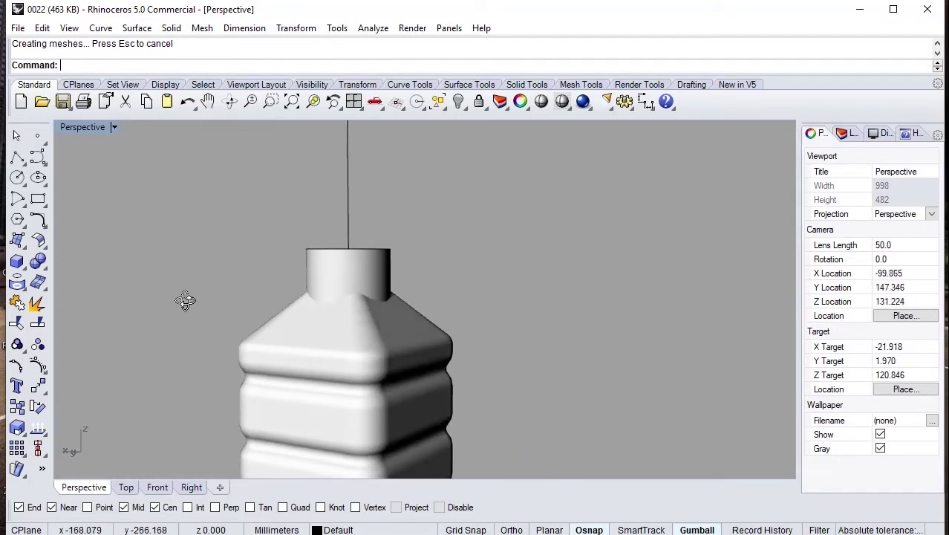
pyautogui.scroll(-2, 223, 300)
pyautogui.moveTo(224, 300); pyautogui.dragTo(449, 303, button='right')
pyautogui.scroll(3, 353, 269)
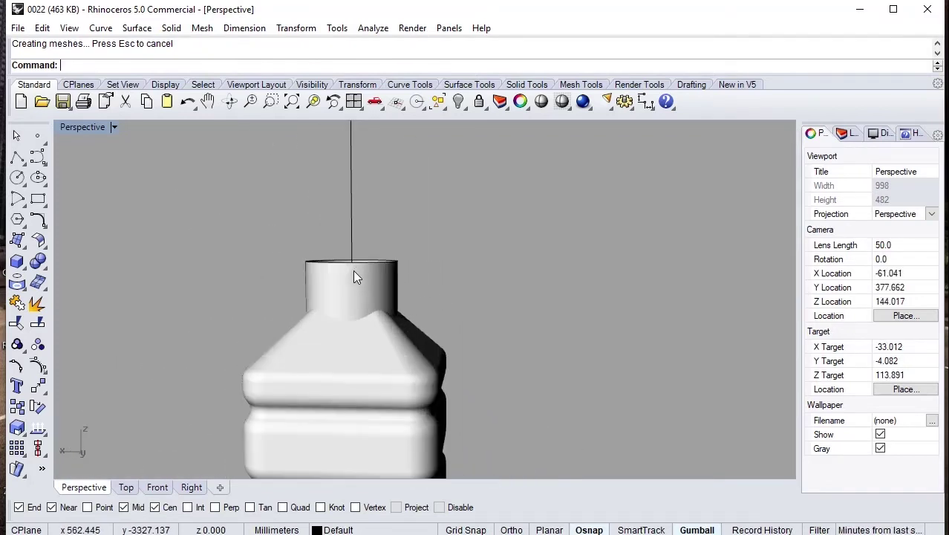
pyautogui.scroll(3, 360, 317)
pyautogui.moveTo(360, 317)
pyautogui.mouseDown(button='right')
pyautogui.moveTo(383, 326)
pyautogui.moveTo(368, 363)
pyautogui.mouseUp(button='right')
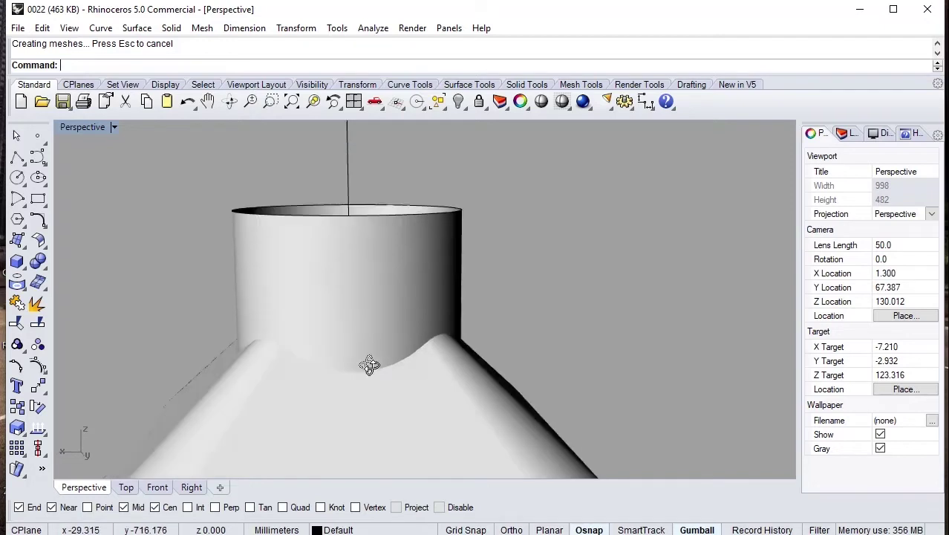
pyautogui.click(525, 84)
# Fillet the neck-to-shoulder edge at radius 1, then undo it
pyautogui.click(222, 105)
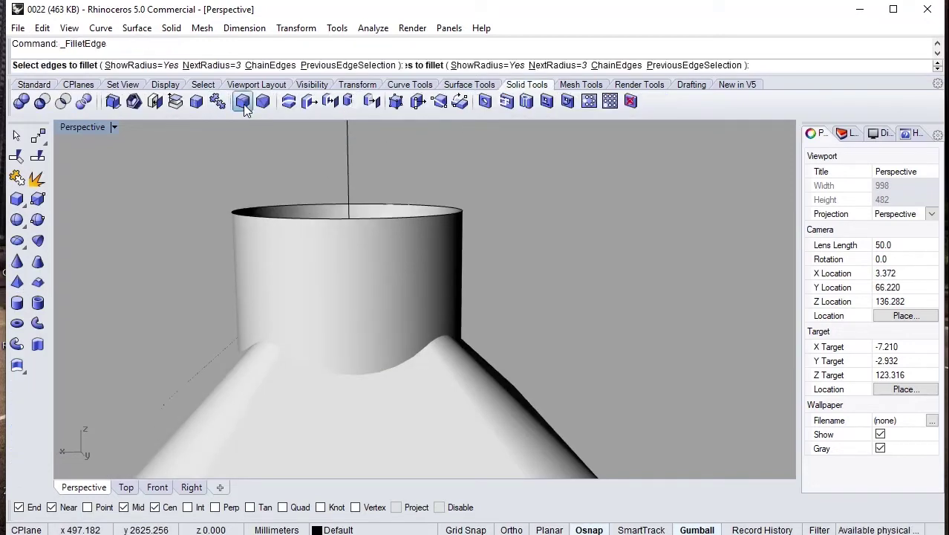
pyautogui.click(202, 65)
pyautogui.write('1')
pyautogui.press('Return')
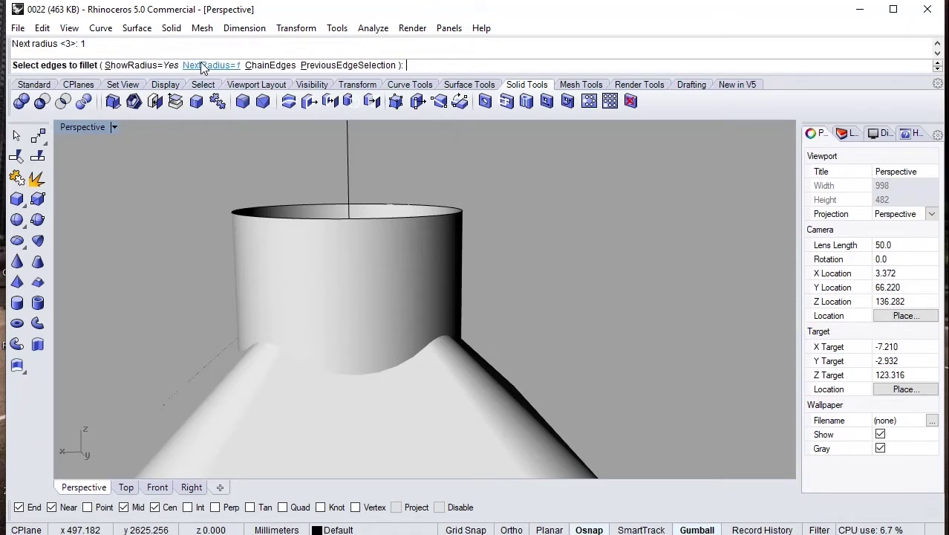
pyautogui.moveTo(300, 343); pyautogui.dragTo(331, 327, button='right')
pyautogui.click(334, 340)
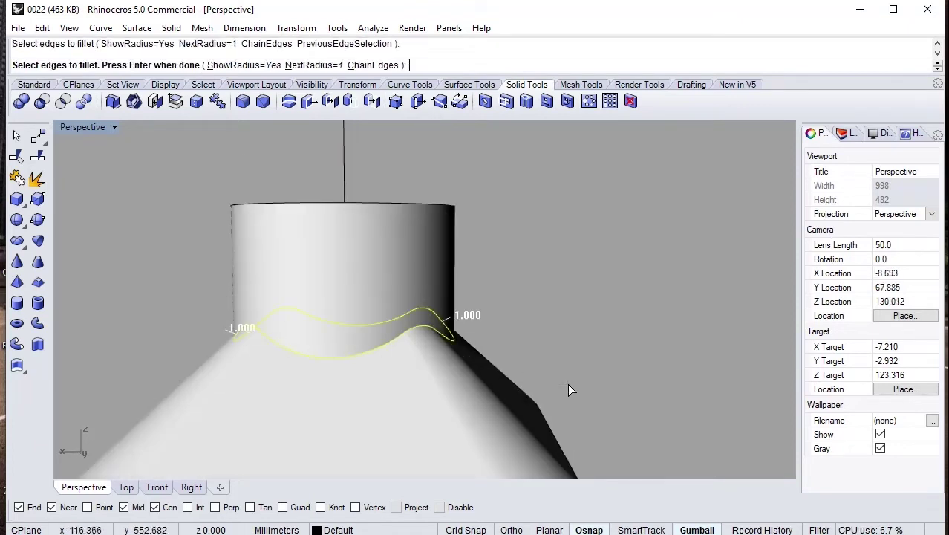
pyautogui.press('Return')
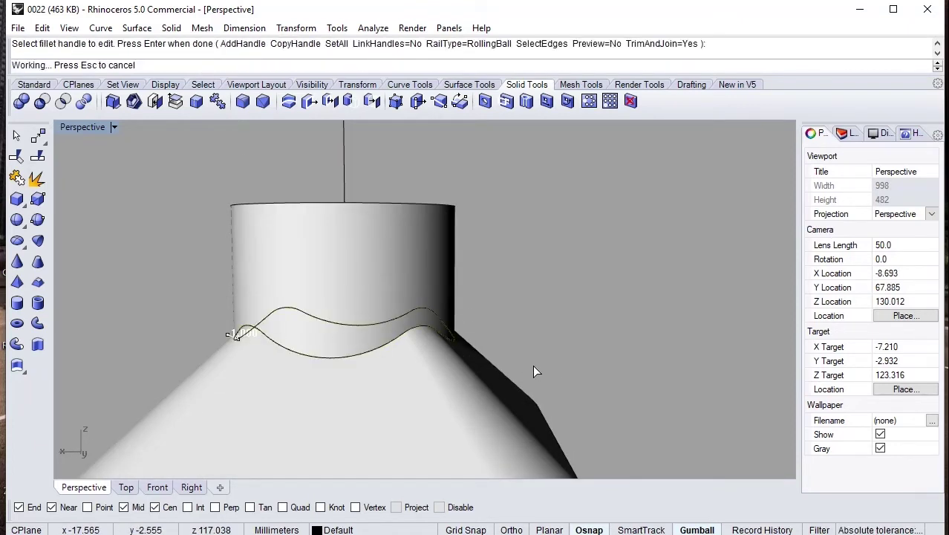
pyautogui.press('Return')
pyautogui.moveTo(521, 362); pyautogui.dragTo(205, 378, button='right')
pyautogui.hotkey('ctrl', 'z')
# Fillet all edges where the neck meets the shoulder with radius 2
pyautogui.press('Return')
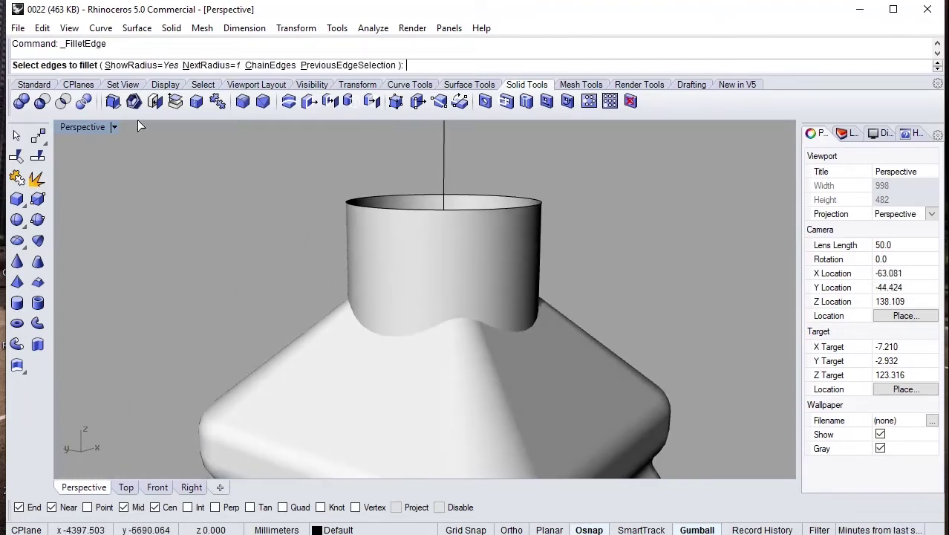
pyautogui.click(206, 67)
pyautogui.write('2')
pyautogui.press('Return')
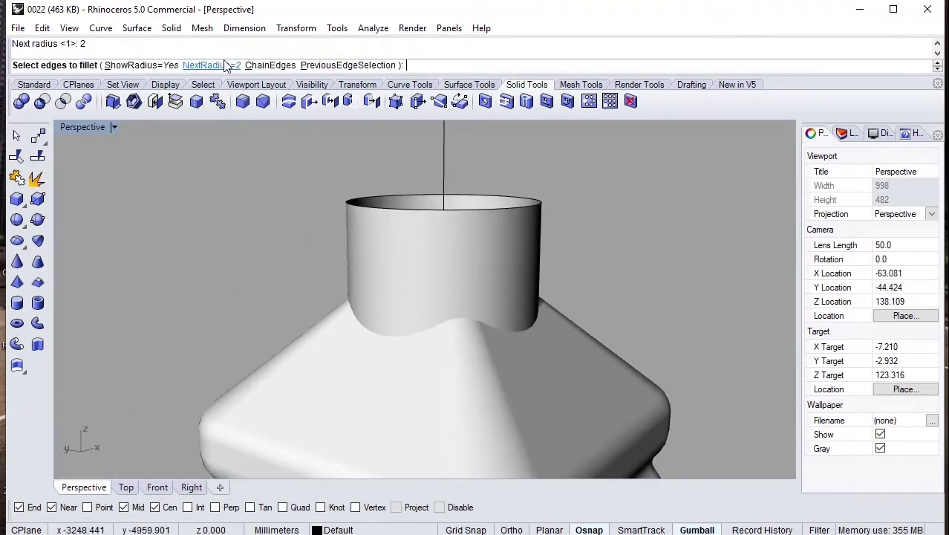
pyautogui.moveTo(364, 301); pyautogui.dragTo(444, 307, button='right')
pyautogui.moveTo(145, 239); pyautogui.dragTo(570, 371)
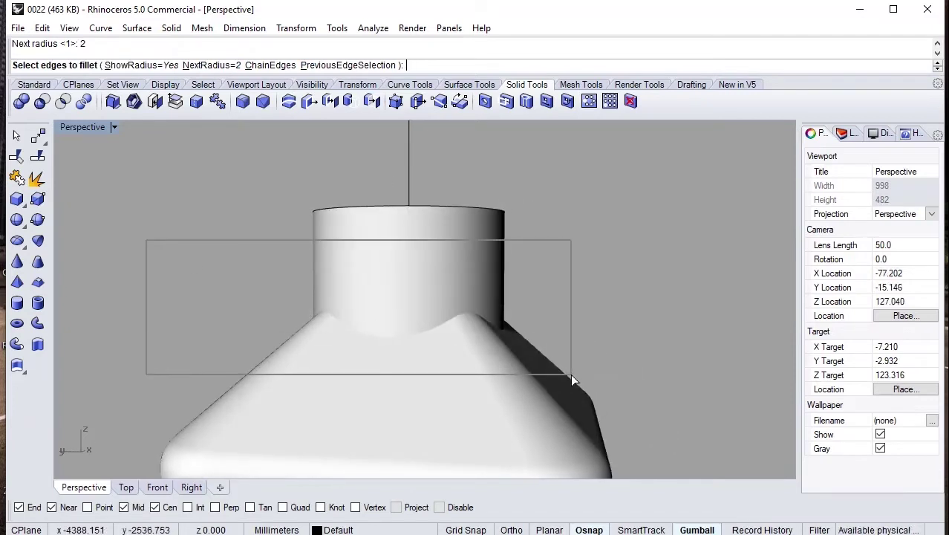
pyautogui.press('Return')
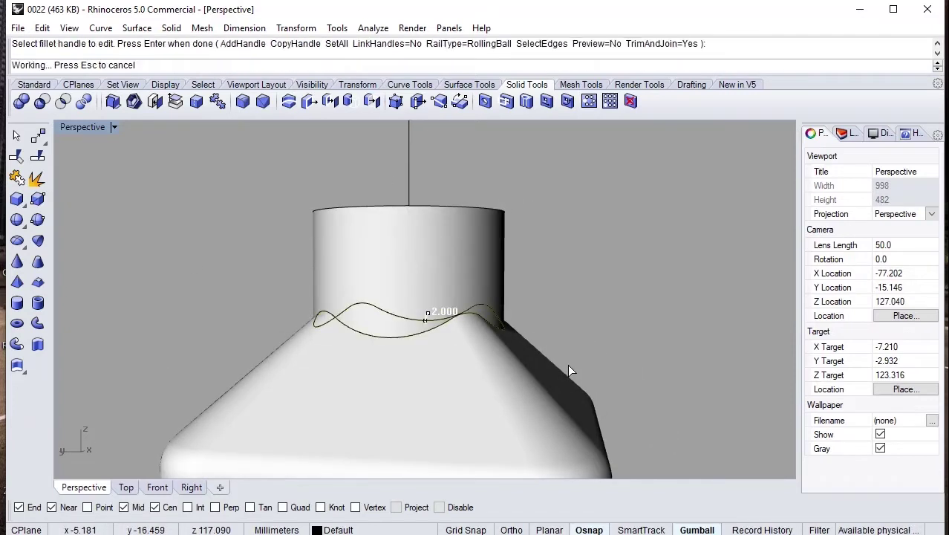
pyautogui.press('Return')
pyautogui.moveTo(488, 331)
pyautogui.mouseDown(button='right')
pyautogui.moveTo(625, 349)
pyautogui.moveTo(421, 277)
pyautogui.moveTo(540, 311)
pyautogui.moveTo(652, 311)
pyautogui.mouseUp(button='right')
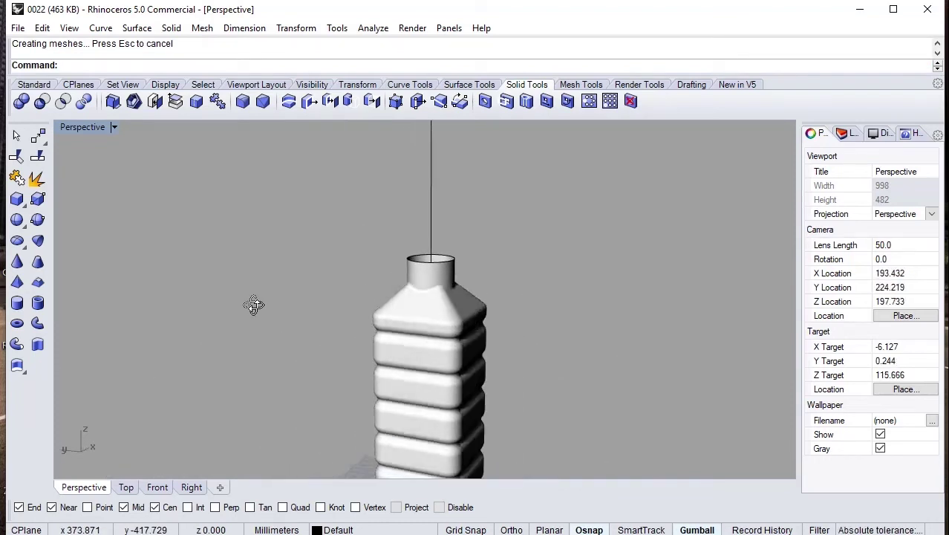
pyautogui.moveTo(253, 305)
pyautogui.mouseDown(button='right')
pyautogui.moveTo(158, 303)
pyautogui.moveTo(290, 315)
pyautogui.moveTo(423, 301)
pyautogui.mouseUp(button='right')
pyautogui.scroll(-3, 420, 360)
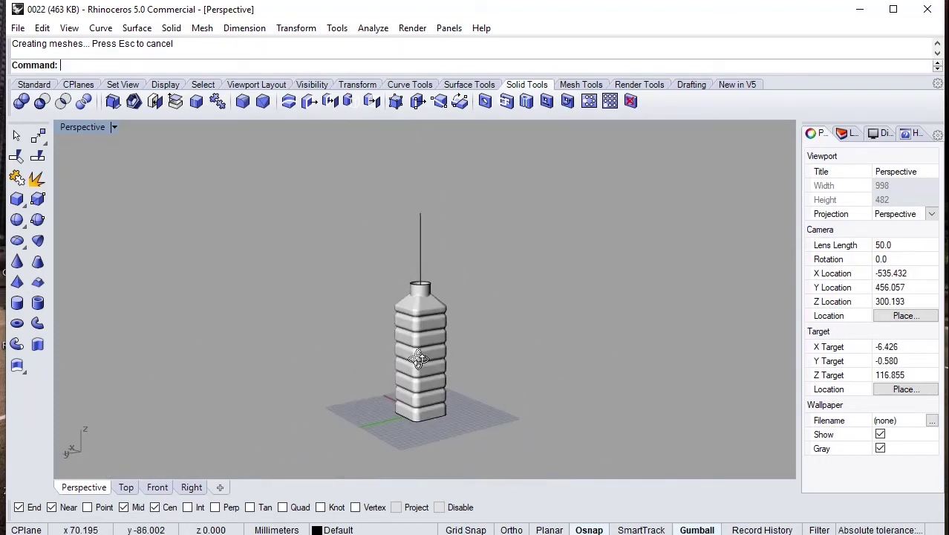
pyautogui.moveTo(419, 359); pyautogui.dragTo(448, 445, button='right')
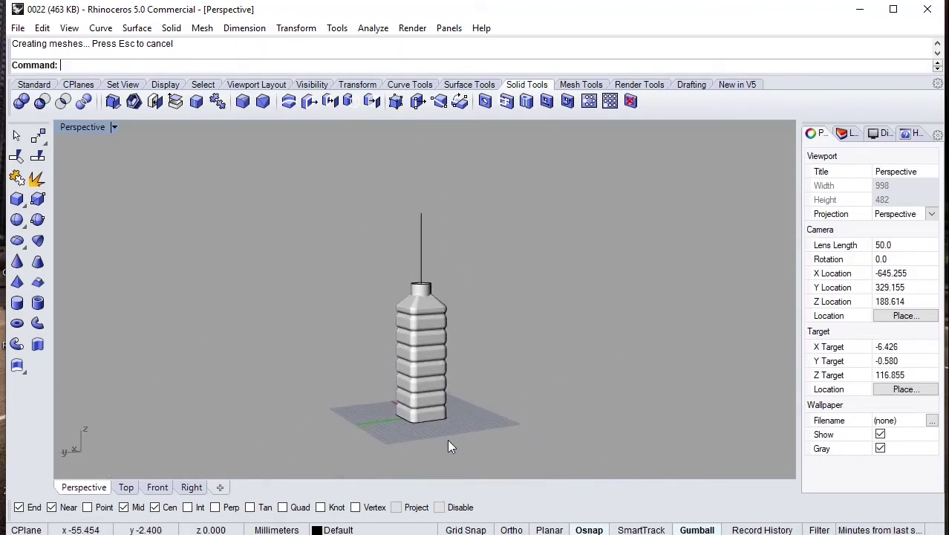
# Hide the bottle body from the Right view, then view the remaining base curve and axis in Perspective
pyautogui.click(194, 488)
pyautogui.scroll(-3, 346, 412)
pyautogui.click(455, 271)
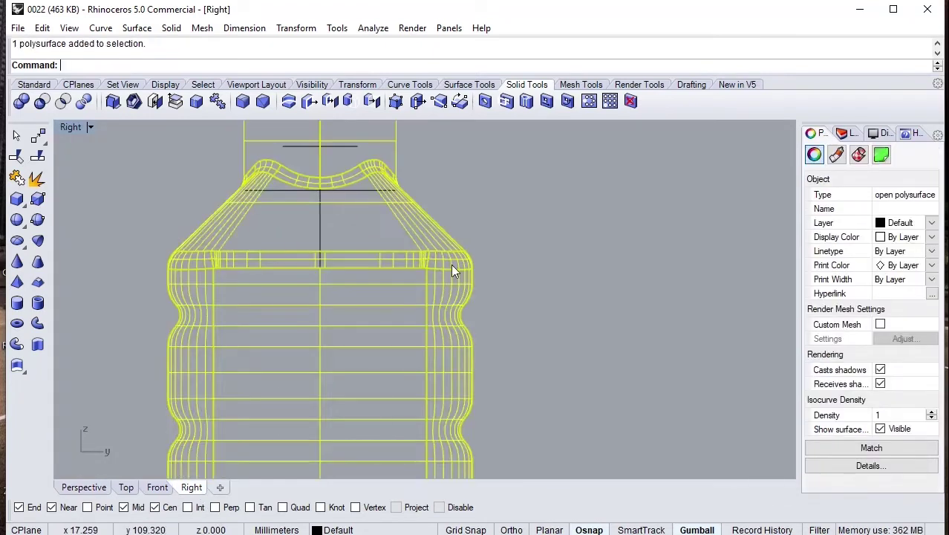
pyautogui.click(34, 87)
pyautogui.click(307, 87)
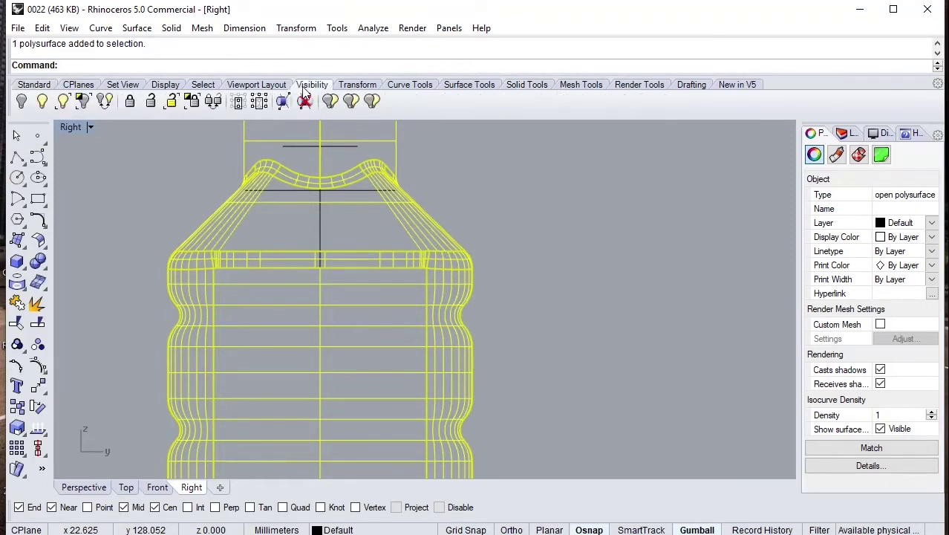
pyautogui.click(42, 102)
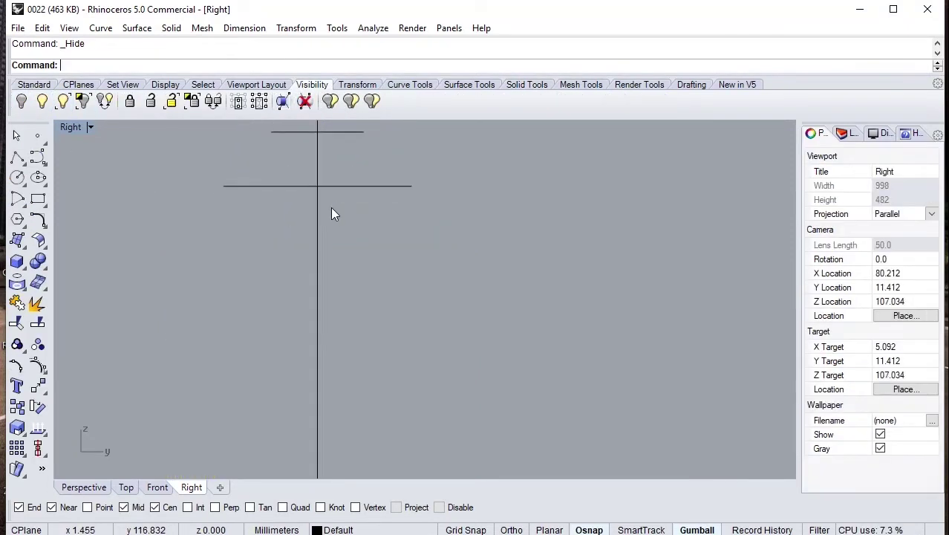
pyautogui.scroll(-2, 335, 223)
pyautogui.scroll(-3, 344, 306)
pyautogui.moveTo(352, 338); pyautogui.dragTo(321, 340, button='right')
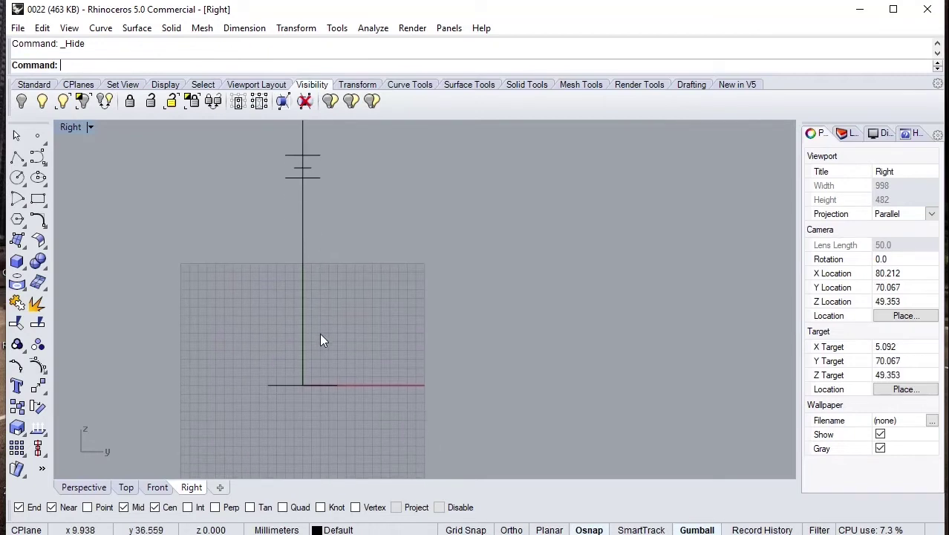
pyautogui.click(84, 487)
pyautogui.moveTo(478, 359)
pyautogui.mouseDown(button='right')
pyautogui.moveTo(433, 404)
pyautogui.moveTo(297, 334)
pyautogui.mouseUp(button='right')
pyautogui.scroll(3, 433, 405)
# In the Right view, select the rounded-square base curve and place a copy below it
pyautogui.click(21, 165)
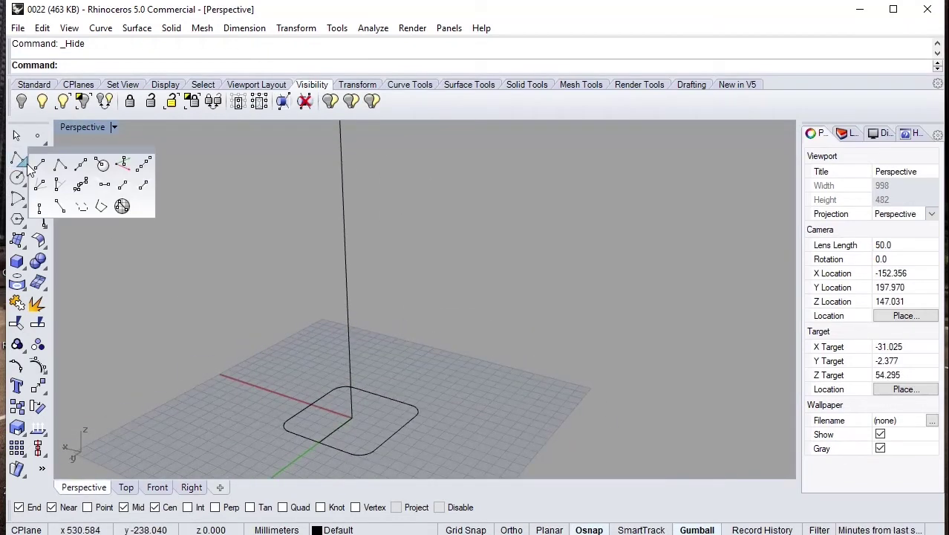
pyautogui.click(60, 166)
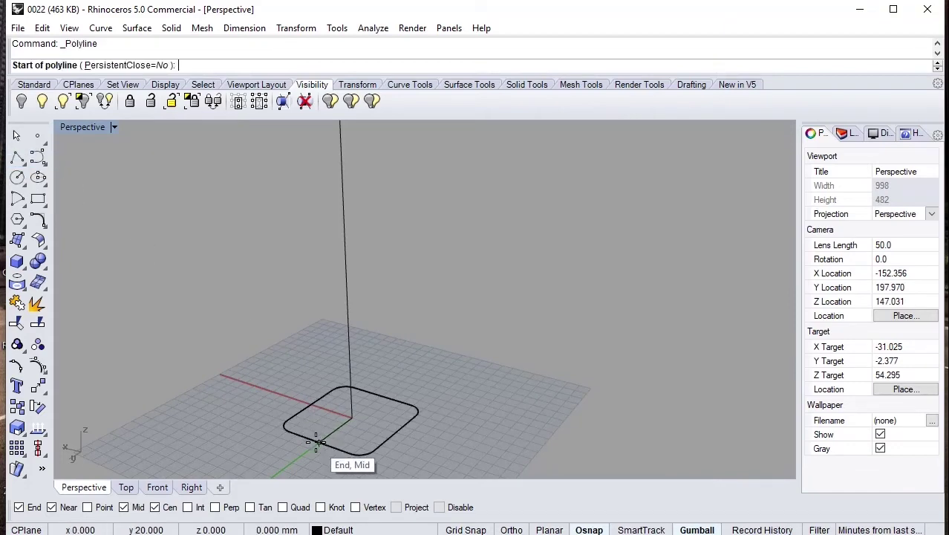
pyautogui.press('Escape')
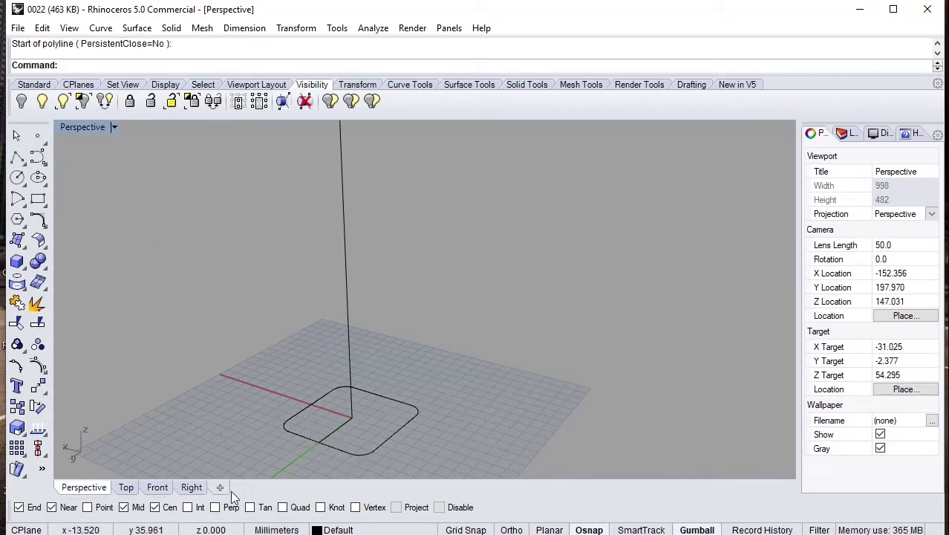
pyautogui.click(192, 487)
pyautogui.scroll(3, 309, 361)
pyautogui.scroll(3, 291, 327)
pyautogui.scroll(2, 298, 336)
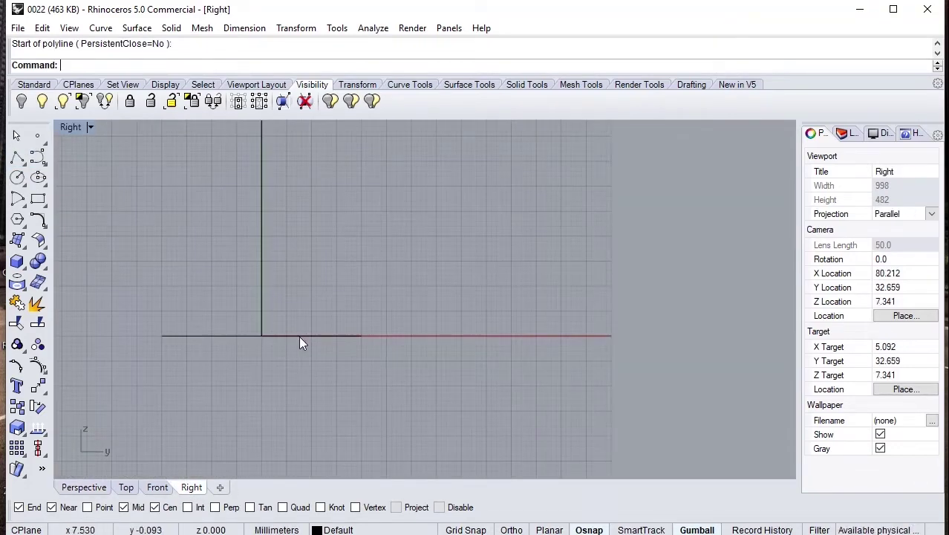
pyautogui.click(301, 342)
pyautogui.click(363, 386)
pyautogui.moveTo(297, 342); pyautogui.dragTo(365, 305, button='right')
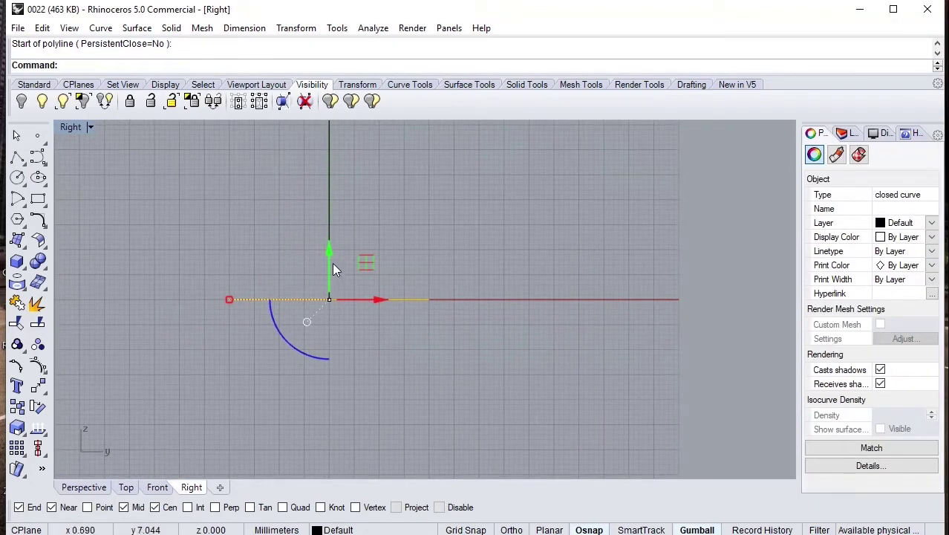
pyautogui.moveTo(328, 254); pyautogui.dragTo(327, 297)
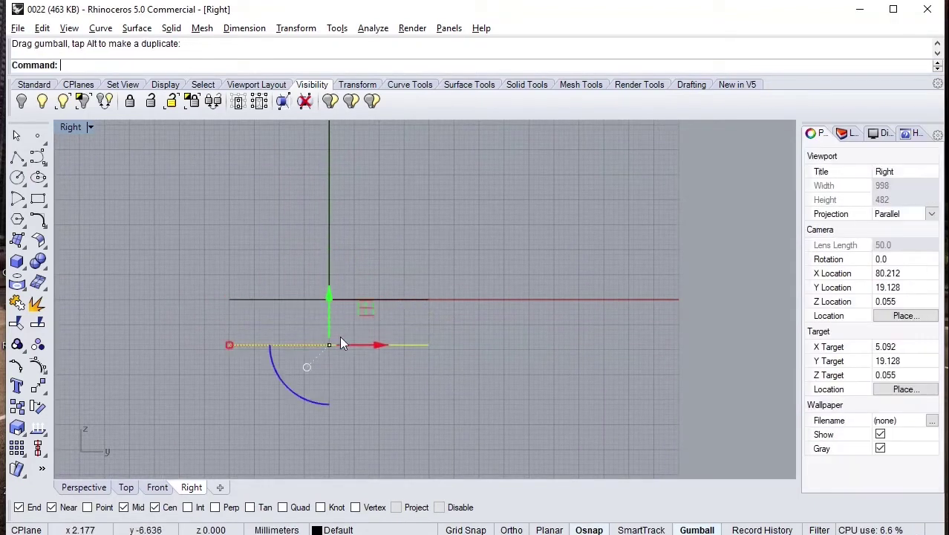
pyautogui.keyDown('shift'); pyautogui.moveTo(175, 344); pyautogui.dragTo(184, 346); pyautogui.keyUp('shift')
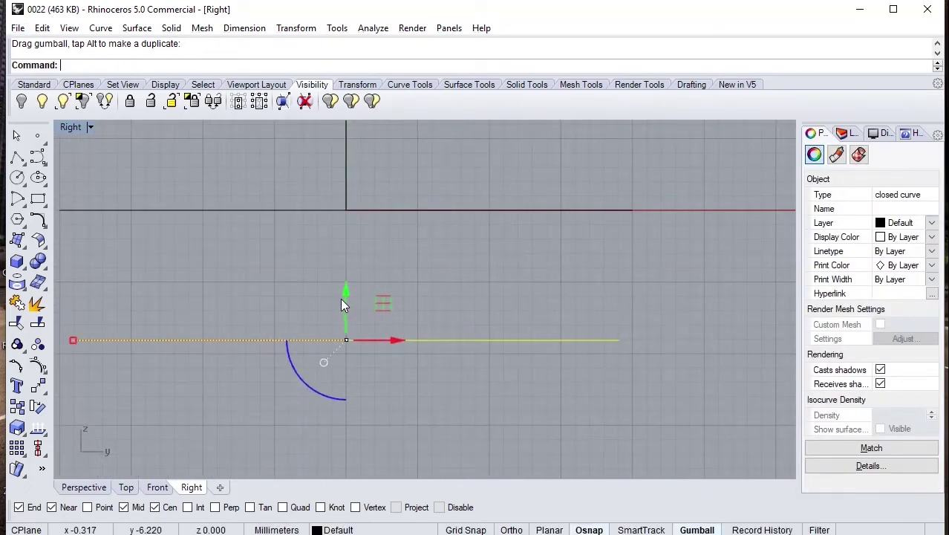
# Place a second copy lower still and narrow it slightly
pyautogui.keyDown('alt'); pyautogui.moveTo(351, 311); pyautogui.dragTo(352, 375); pyautogui.keyUp('alt')
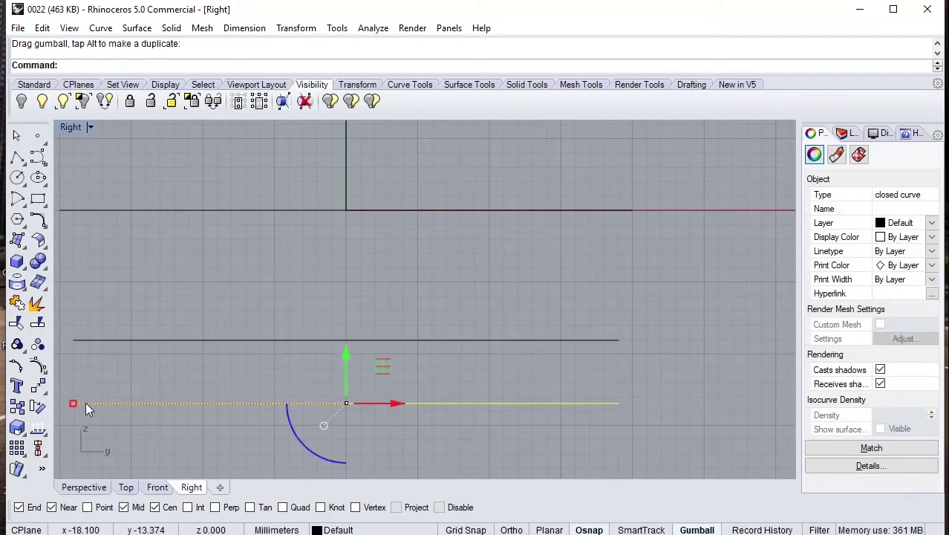
pyautogui.moveTo(75, 402); pyautogui.dragTo(79, 403)
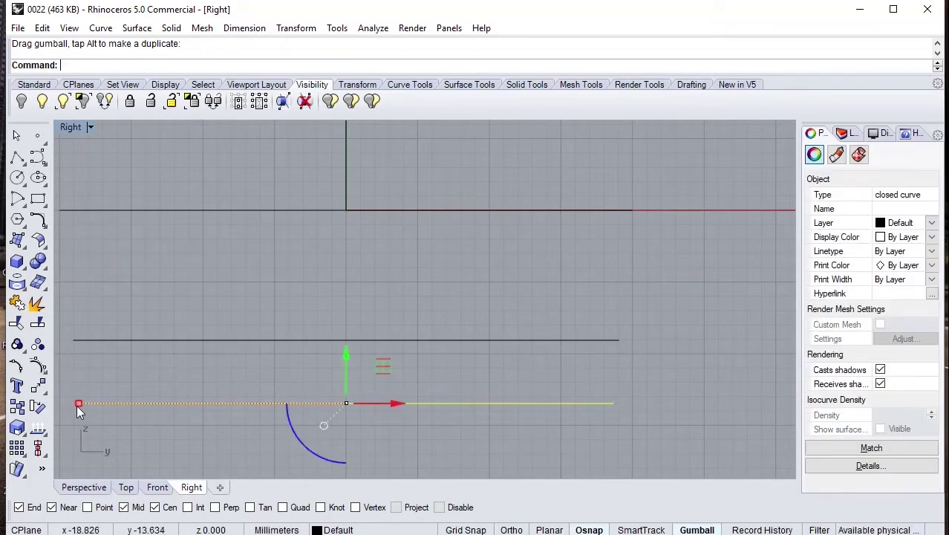
pyautogui.moveTo(81, 405); pyautogui.dragTo(90, 406)
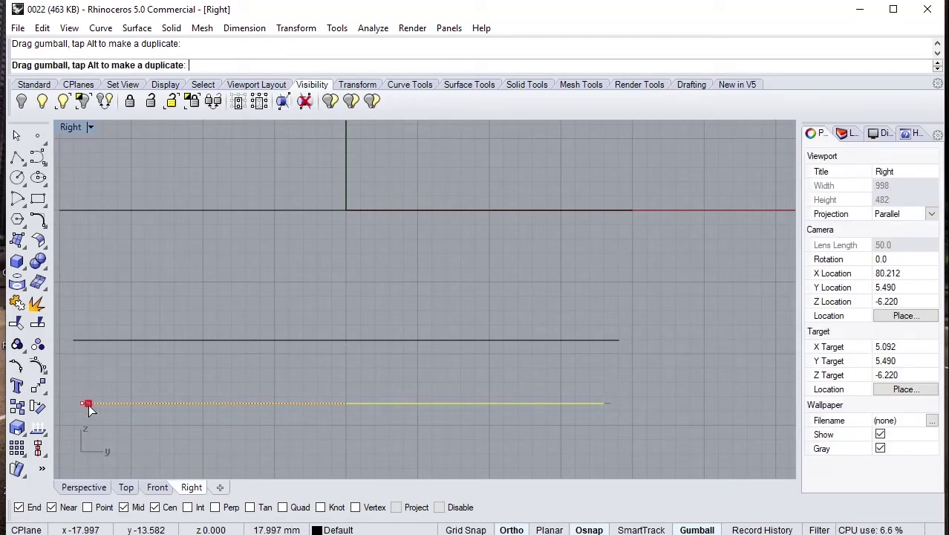
pyautogui.press('Escape')
# Move the middle curve copy up closer to the top outline
pyautogui.scroll(2, 291, 336)
pyautogui.scroll(1, 286, 327)
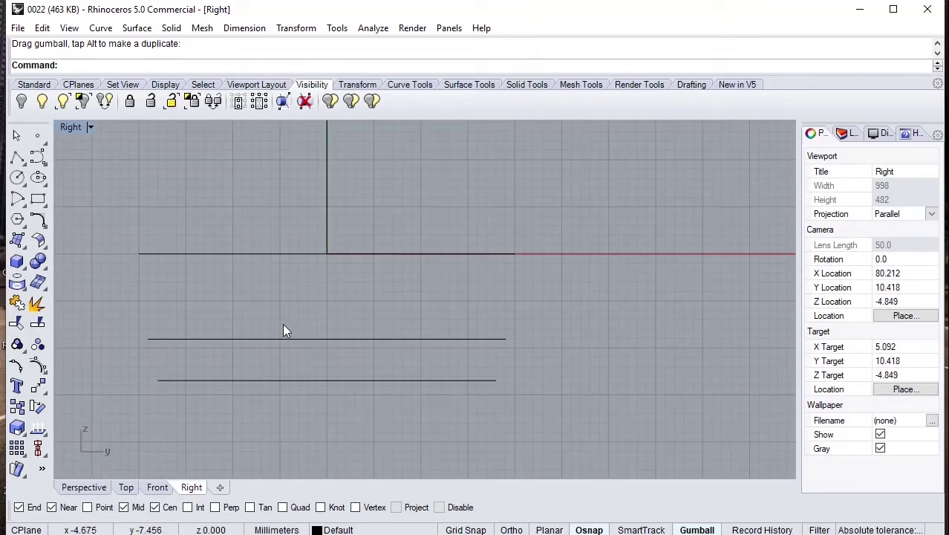
pyautogui.click(293, 340)
pyautogui.moveTo(325, 292); pyautogui.dragTo(328, 277)
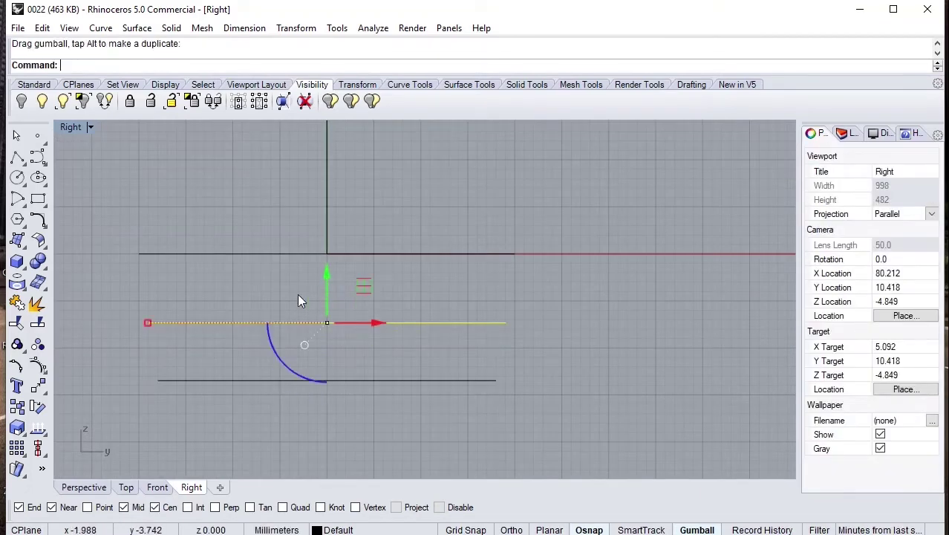
pyautogui.click(215, 369)
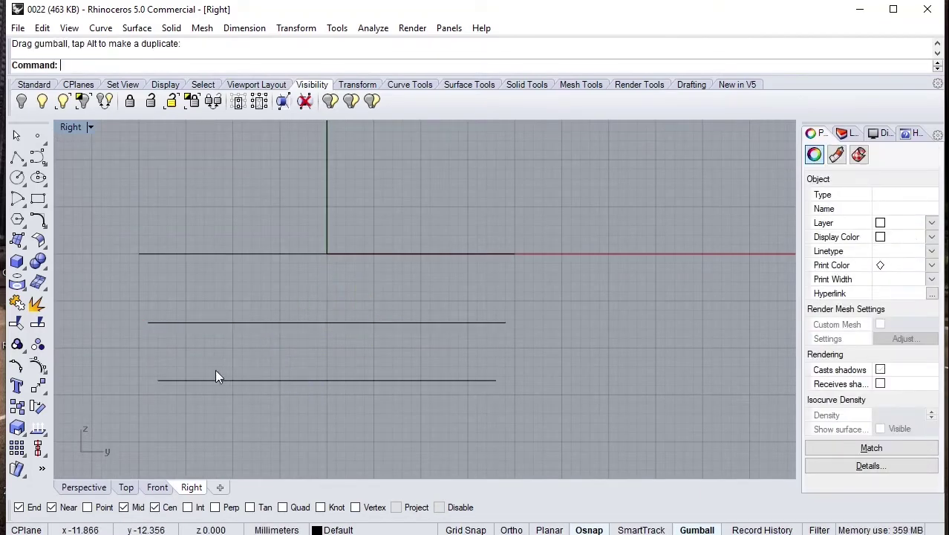
# Loft a tapered base band through the top, base, middle and lowest section curves
pyautogui.click(37, 241)
pyautogui.click(82, 247)
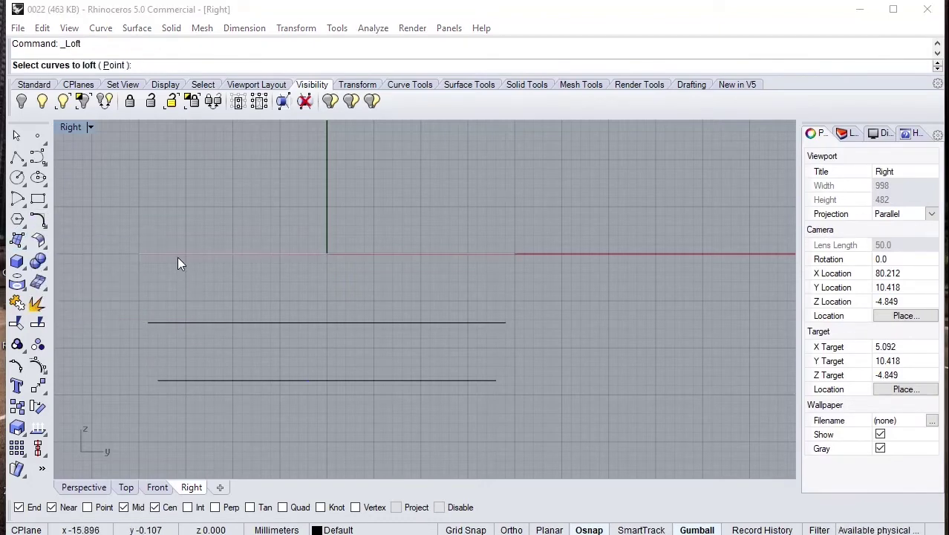
pyautogui.click(194, 254)
pyautogui.click(218, 295)
pyautogui.click(219, 323)
pyautogui.click(224, 380)
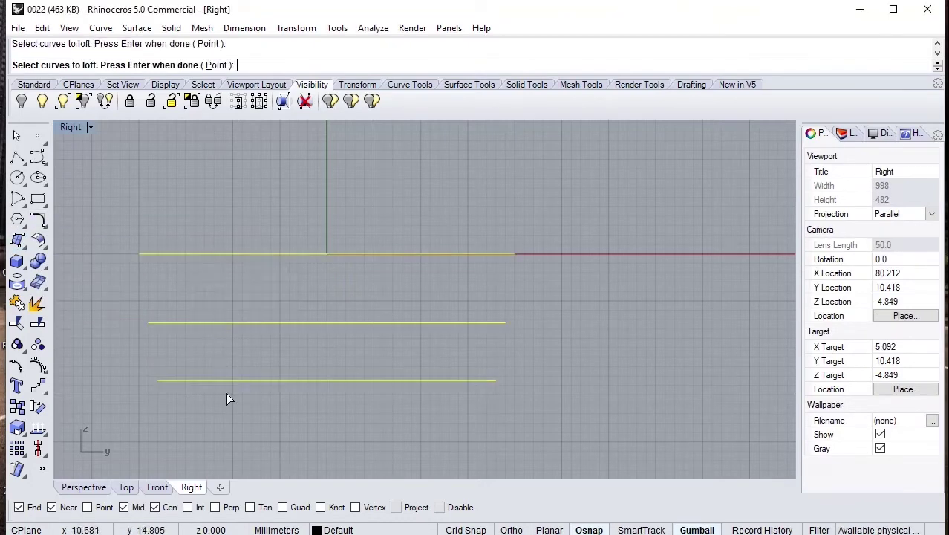
pyautogui.press('Return')
pyautogui.press('Return')
pyautogui.click(444, 227)
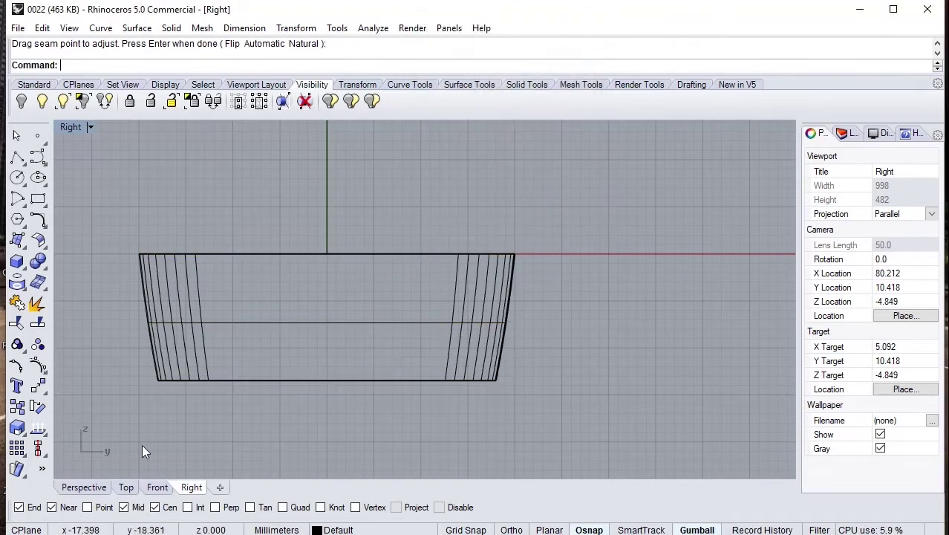
# In Perspective, select the revealed bottle pieces and join them, then view the underside
pyautogui.click(84, 487)
pyautogui.moveTo(180, 434)
pyautogui.mouseDown(button='right')
pyautogui.moveTo(229, 324)
pyautogui.moveTo(286, 276)
pyautogui.moveTo(381, 416)
pyautogui.mouseUp(button='right')
pyautogui.scroll(5, 214, 341)
pyautogui.moveTo(213, 341); pyautogui.dragTo(268, 296, button='right')
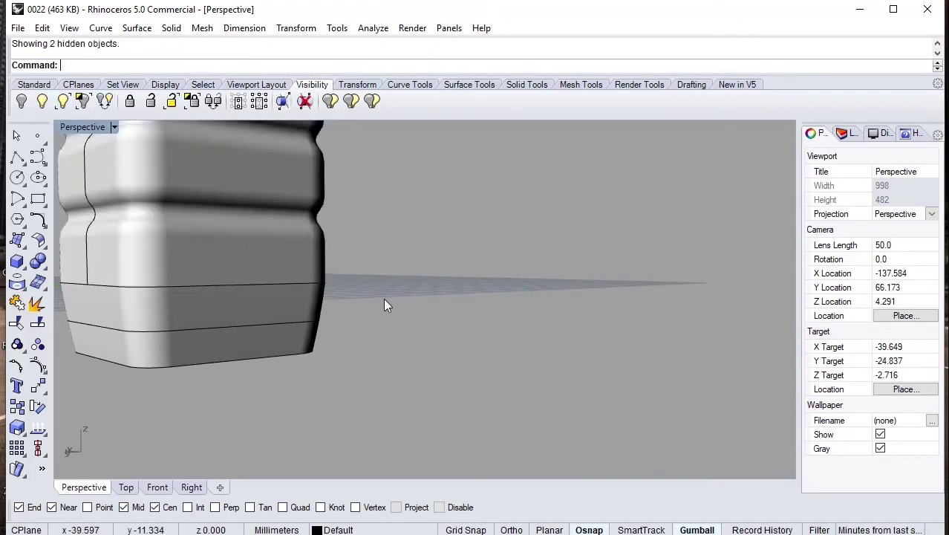
pyautogui.moveTo(377, 332)
pyautogui.mouseDown(button='right')
pyautogui.moveTo(269, 333)
pyautogui.moveTo(349, 332)
pyautogui.mouseUp(button='right')
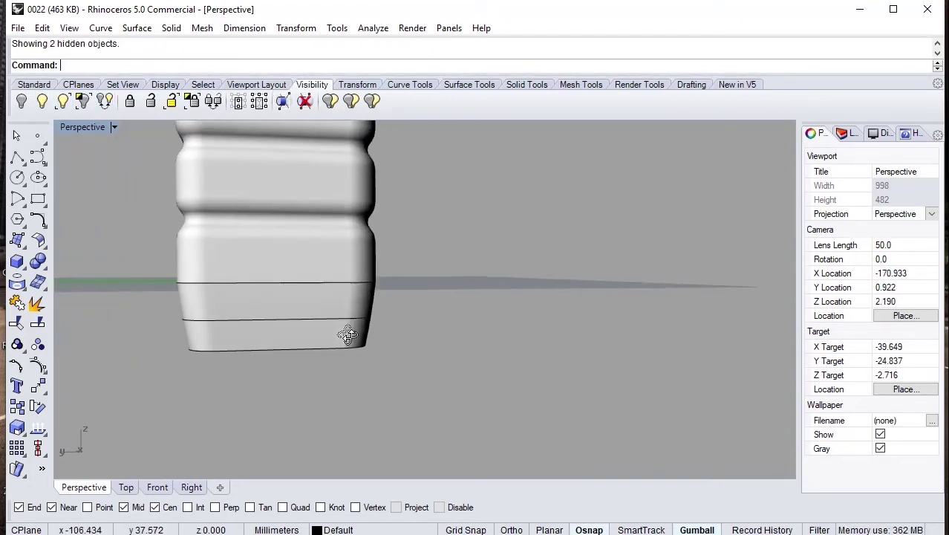
pyautogui.click(297, 291)
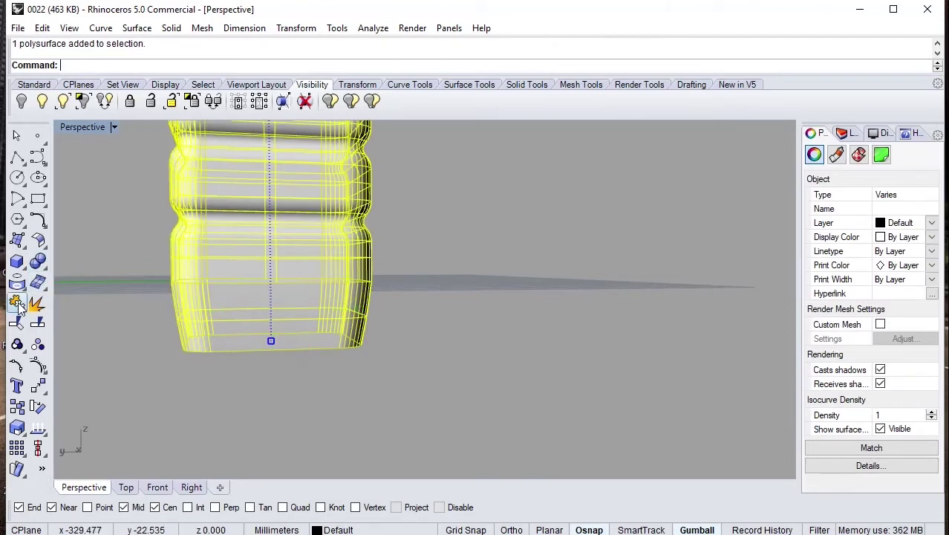
pyautogui.click(18, 305)
pyautogui.moveTo(245, 387)
pyautogui.mouseDown(button='right')
pyautogui.moveTo(416, 407)
pyautogui.moveTo(310, 368)
pyautogui.moveTo(314, 298)
pyautogui.moveTo(317, 330)
pyautogui.moveTo(375, 381)
pyautogui.moveTo(371, 328)
pyautogui.moveTo(388, 367)
pyautogui.moveTo(383, 387)
pyautogui.moveTo(312, 346)
pyautogui.moveTo(340, 366)
pyautogui.moveTo(375, 371)
pyautogui.moveTo(352, 366)
pyautogui.moveTo(379, 391)
pyautogui.moveTo(364, 369)
pyautogui.moveTo(361, 394)
pyautogui.mouseUp(button='right')
pyautogui.scroll(3, 378, 392)
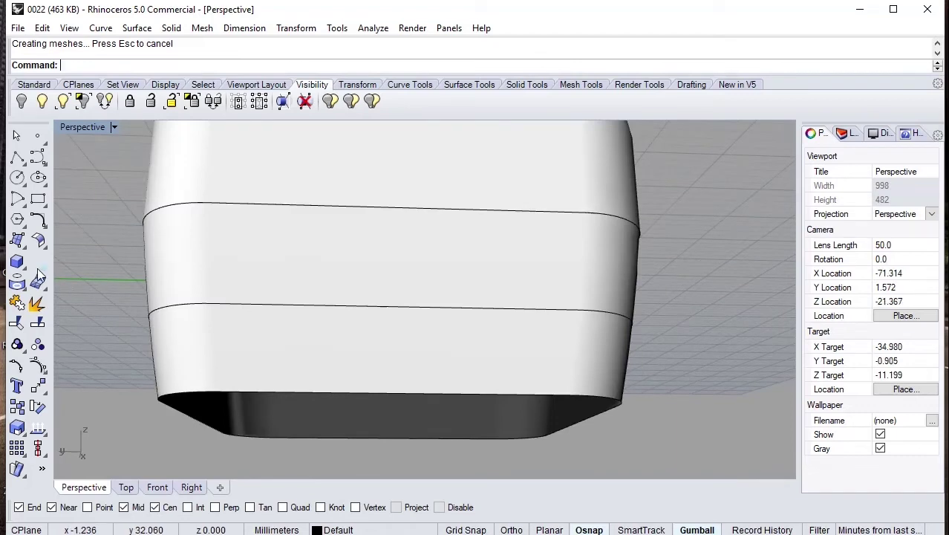
# Cap the bottle's open bottom with a planar surface from its bottom edge curve
pyautogui.click(24, 248)
pyautogui.click(50, 244)
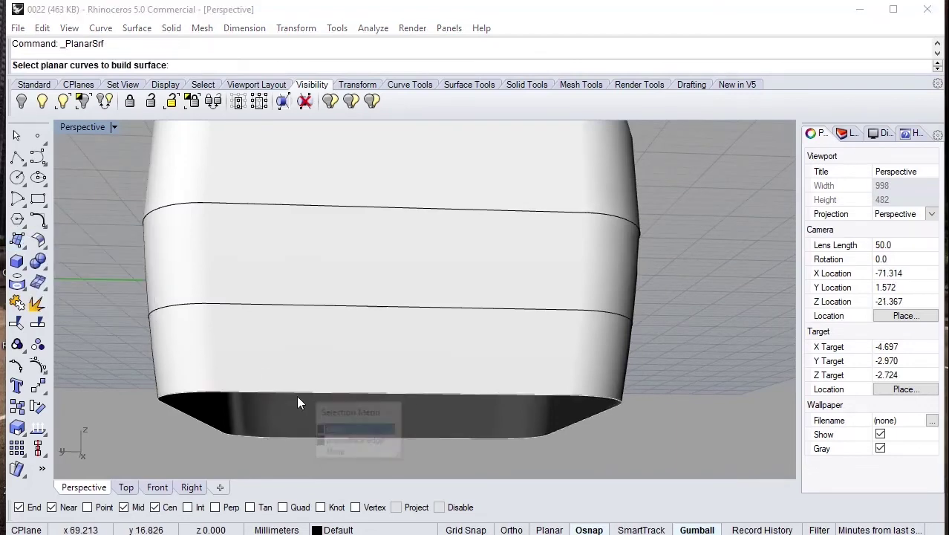
pyautogui.click(323, 421)
pyautogui.click(323, 429)
pyautogui.press('Return')
# Join the new bottom surface to the bottle body
pyautogui.scroll(-2, 327, 426)
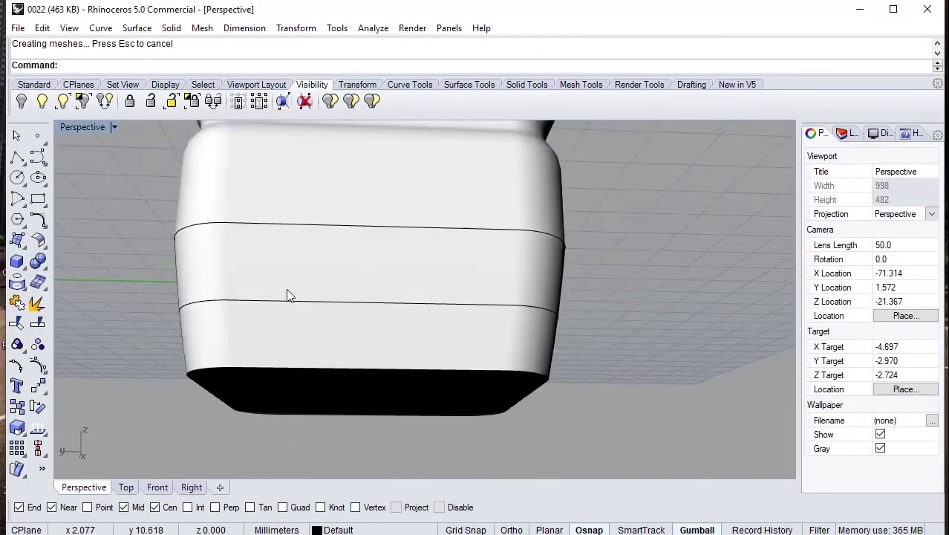
pyautogui.scroll(-3, 286, 293)
pyautogui.moveTo(321, 333); pyautogui.dragTo(341, 313, button='right')
pyautogui.scroll(2, 341, 313)
pyautogui.click(335, 327)
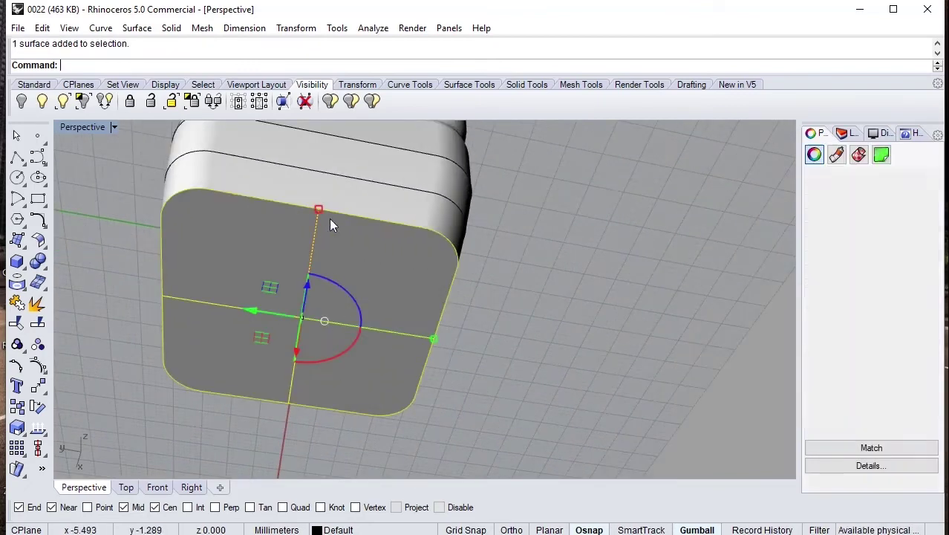
pyautogui.click(333, 195)
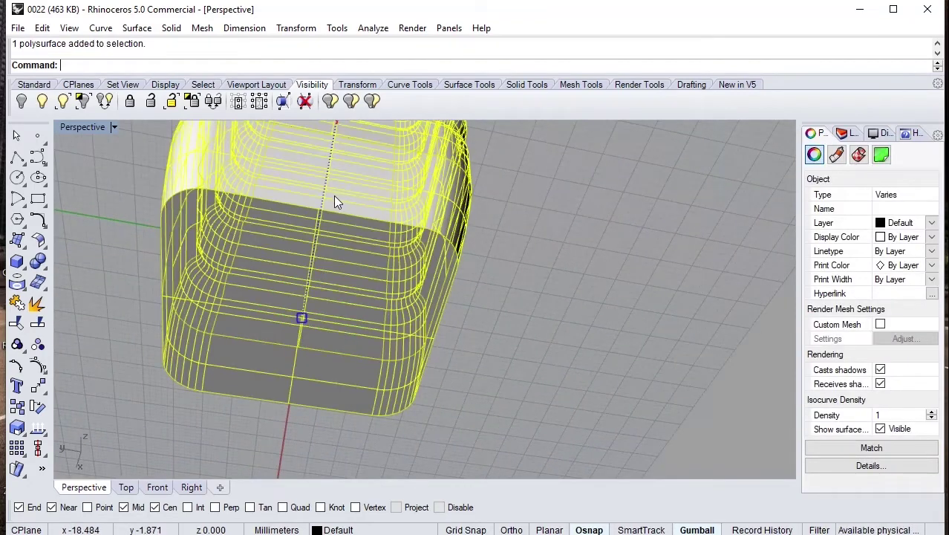
pyautogui.click(18, 303)
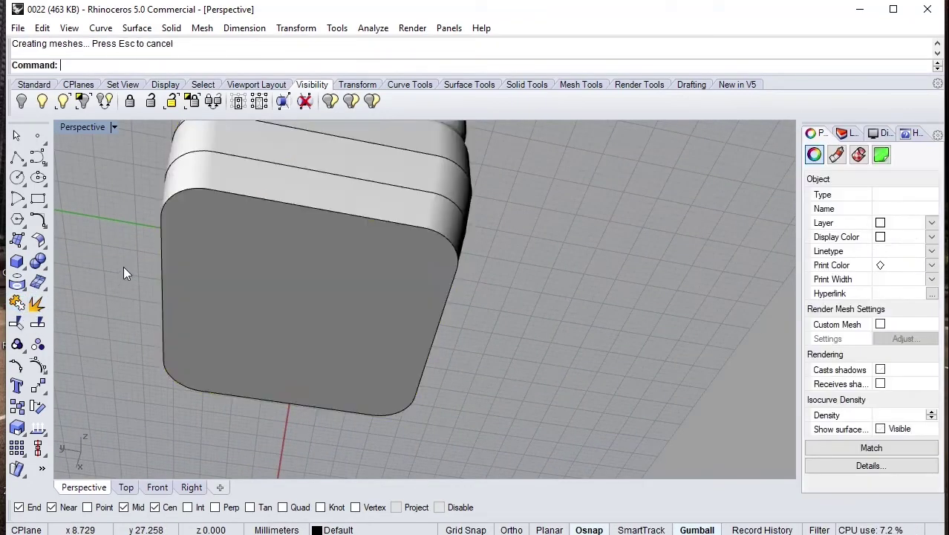
pyautogui.moveTo(123, 265)
pyautogui.mouseDown(button='right')
pyautogui.moveTo(231, 316)
pyautogui.moveTo(144, 392)
pyautogui.mouseUp(button='right')
# Delete the four leftover closed section curves around the bottle
pyautogui.click(290, 234)
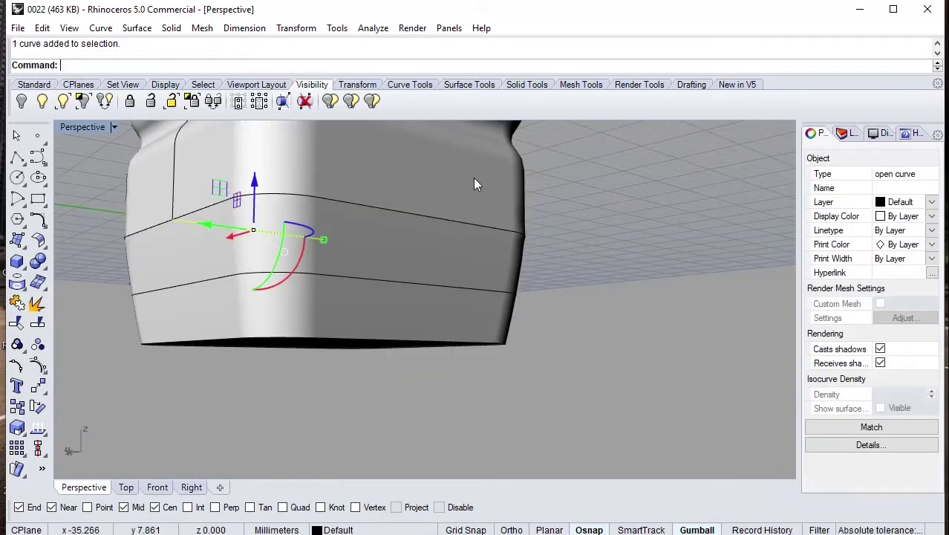
pyautogui.click(631, 410)
pyautogui.hotkey('ctrl', 'a')
pyautogui.keyDown('ctrl'); pyautogui.click(457, 187); pyautogui.keyUp('ctrl')
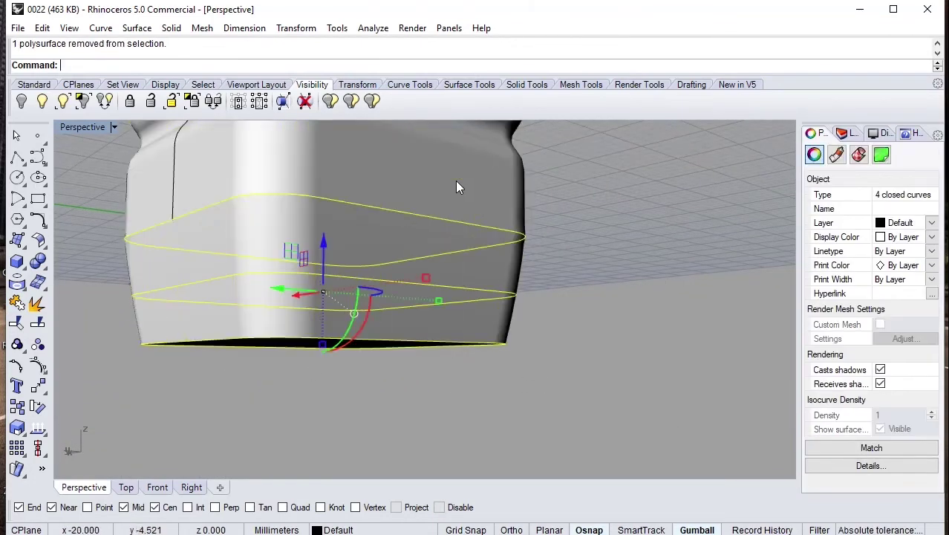
pyautogui.press('Delete')
pyautogui.moveTo(466, 191)
pyautogui.mouseDown(button='right')
pyautogui.moveTo(396, 257)
pyautogui.moveTo(364, 260)
pyautogui.moveTo(401, 270)
pyautogui.mouseUp(button='right')
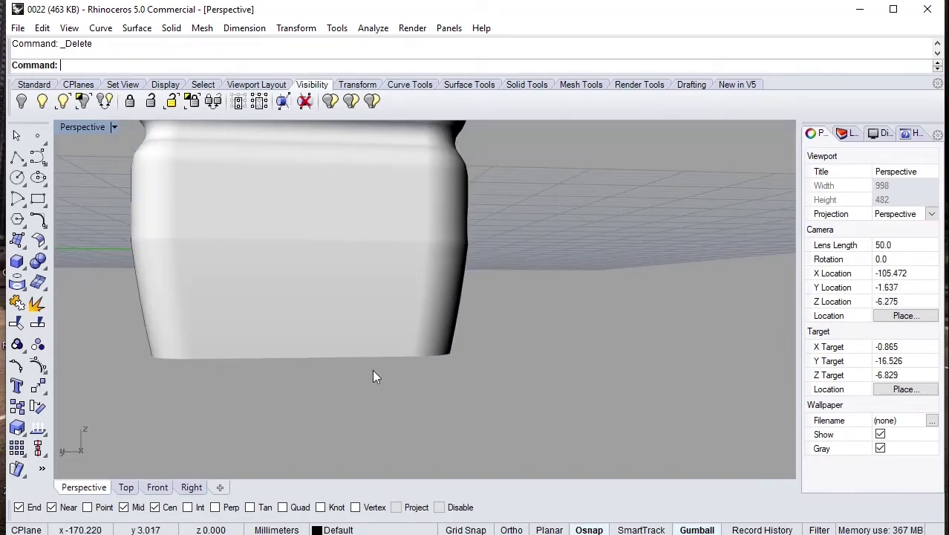
pyautogui.moveTo(373, 372)
pyautogui.mouseDown(button='right')
pyautogui.moveTo(328, 343)
pyautogui.moveTo(315, 314)
pyautogui.mouseUp(button='right')
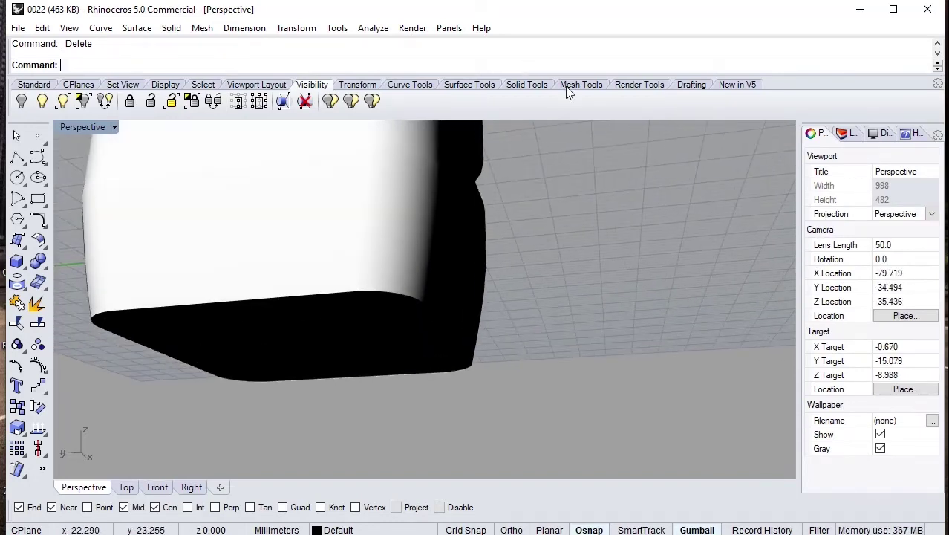
# Apply Fillet Edge with NextRadius 3 to the window-selected bottom edges of the bottle
pyautogui.click(520, 85)
pyautogui.click(245, 104)
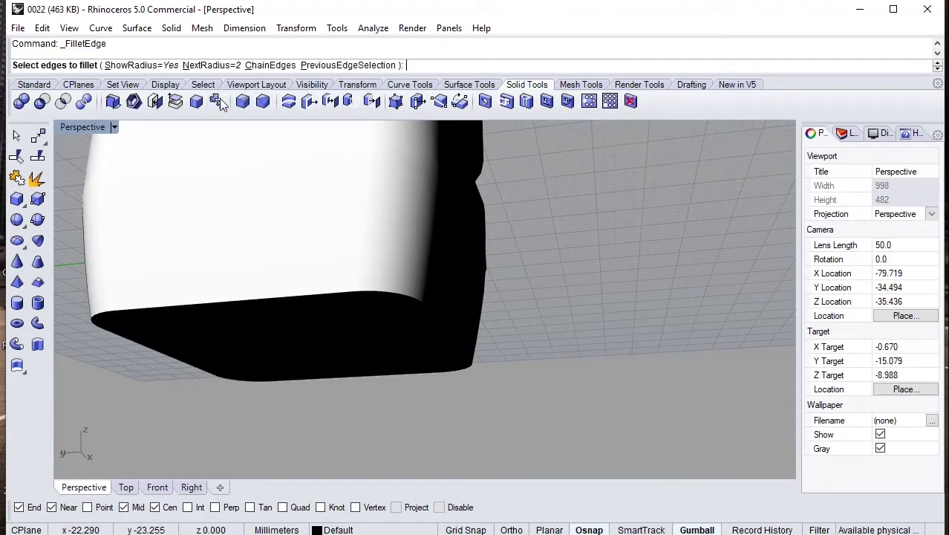
pyautogui.click(212, 67)
pyautogui.write('3')
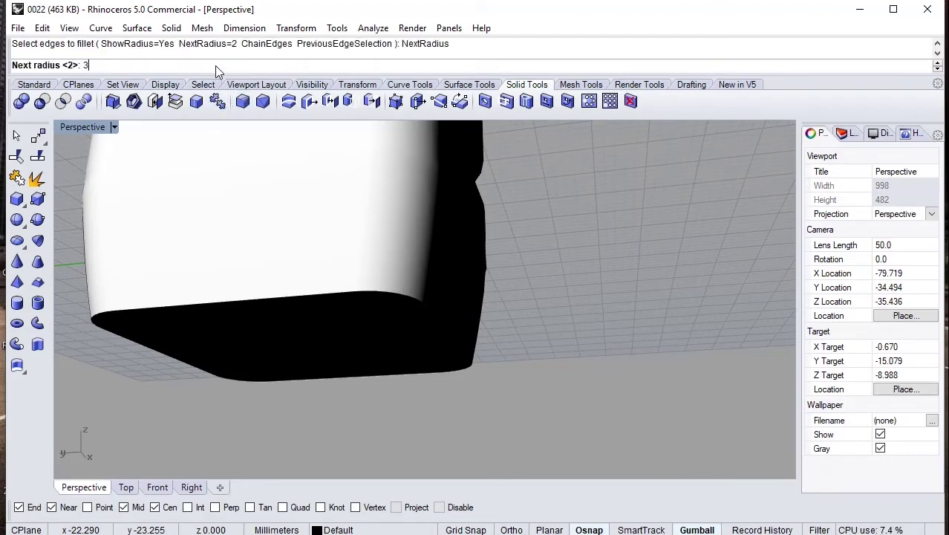
pyautogui.press('Return')
pyautogui.scroll(-5, 259, 326)
pyautogui.moveTo(259, 326); pyautogui.dragTo(212, 375, button='right')
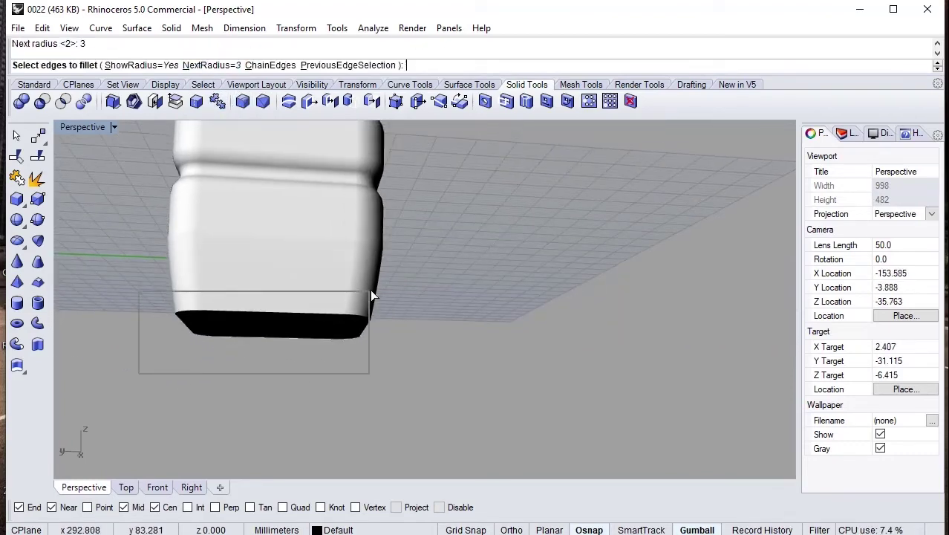
pyautogui.moveTo(371, 295); pyautogui.dragTo(372, 295)
pyautogui.press('Return')
pyautogui.press('Return')
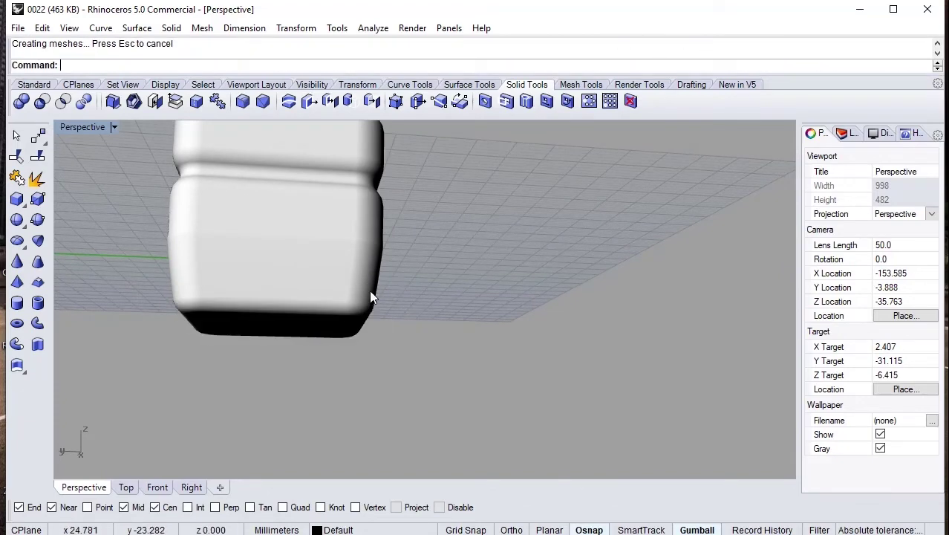
pyautogui.moveTo(371, 295)
pyautogui.mouseDown(button='right')
pyautogui.moveTo(243, 372)
pyautogui.moveTo(328, 314)
pyautogui.mouseUp(button='right')
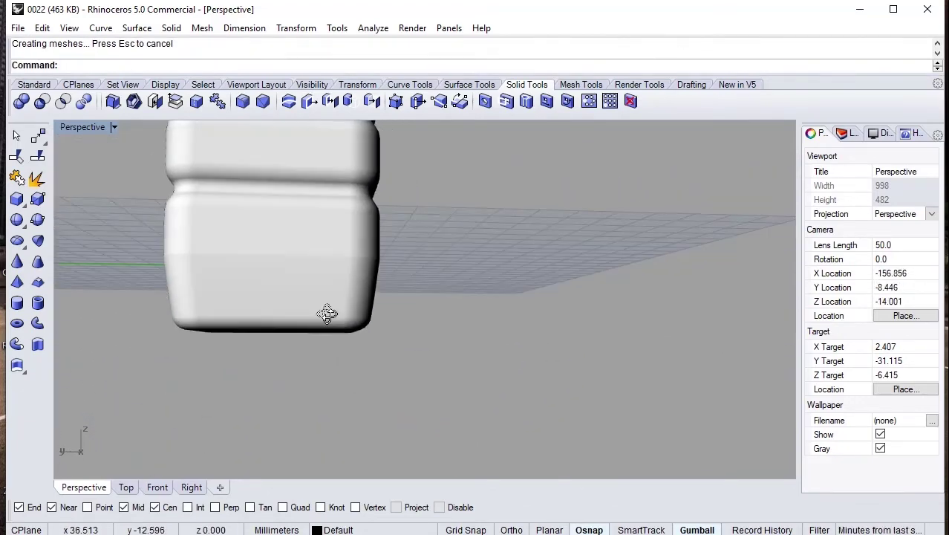
# In Top view, create a sphere centred at the origin
pyautogui.click(126, 487)
pyautogui.scroll(2, 232, 236)
pyautogui.click(33, 85)
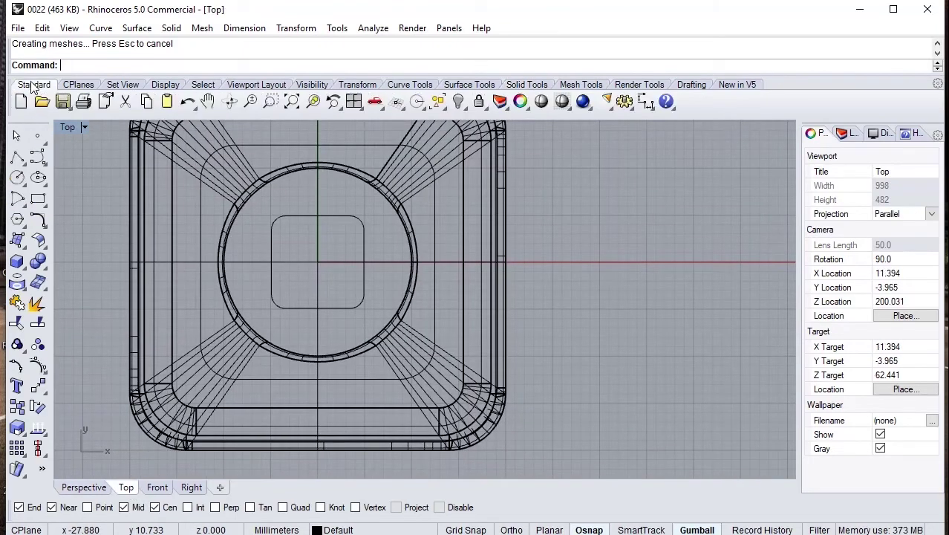
pyautogui.click(21, 269)
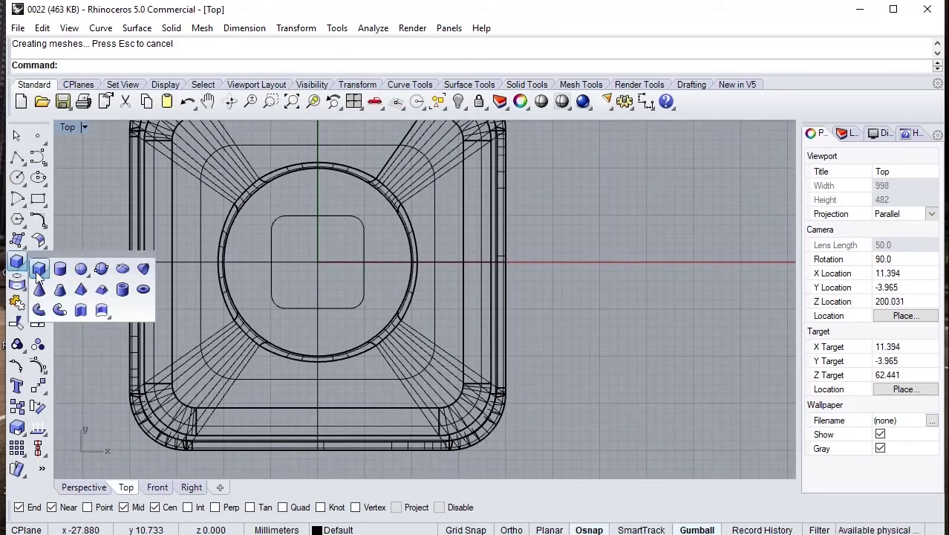
pyautogui.click(76, 268)
pyautogui.write('0')
pyautogui.press('Return')
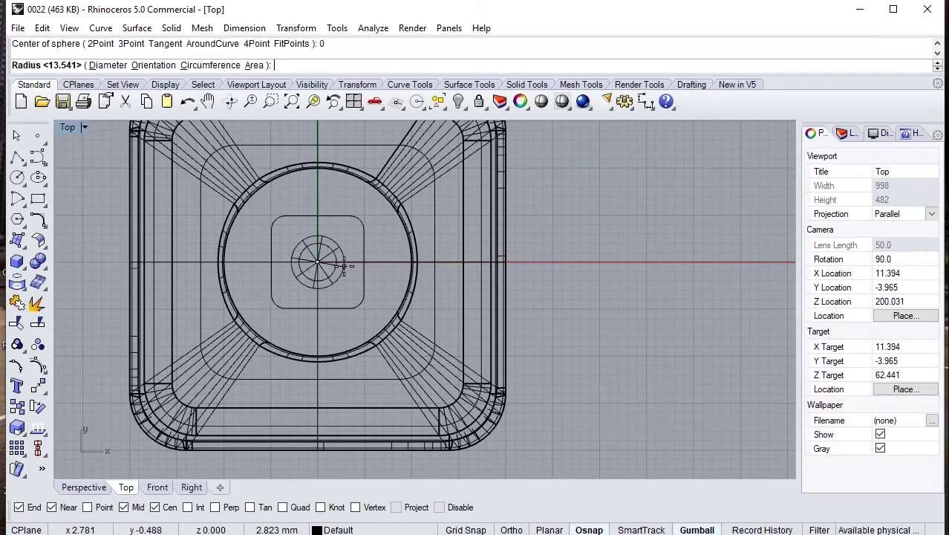
pyautogui.click(429, 261)
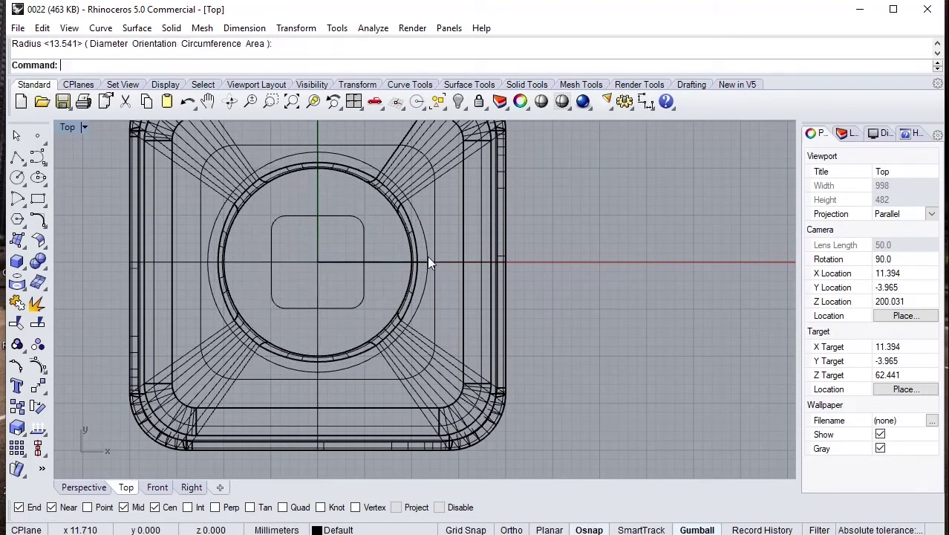
# In Right view, scale the sphere flat into an ellipsoid and lower it to the base
pyautogui.click(191, 487)
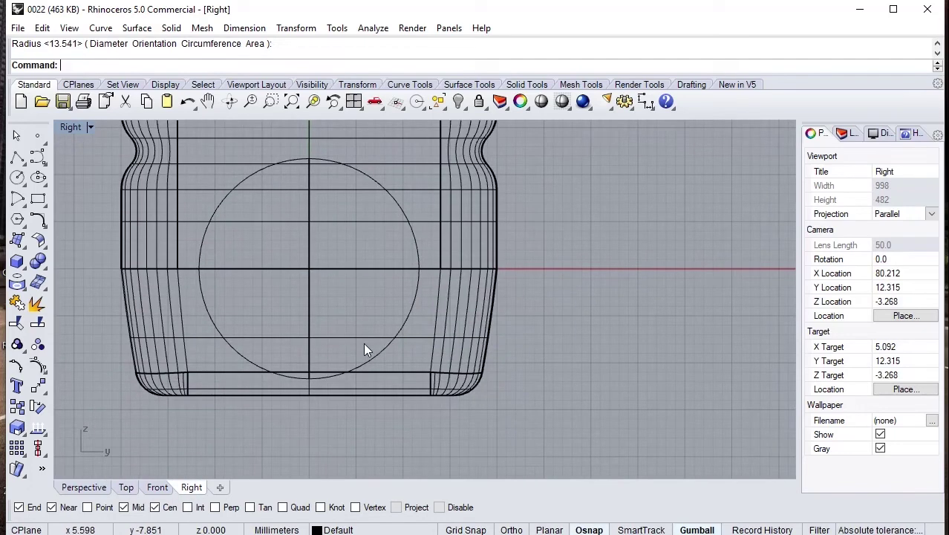
pyautogui.click(379, 342)
pyautogui.moveTo(309, 377); pyautogui.dragTo(310, 319)
pyautogui.moveTo(312, 213); pyautogui.dragTo(315, 349)
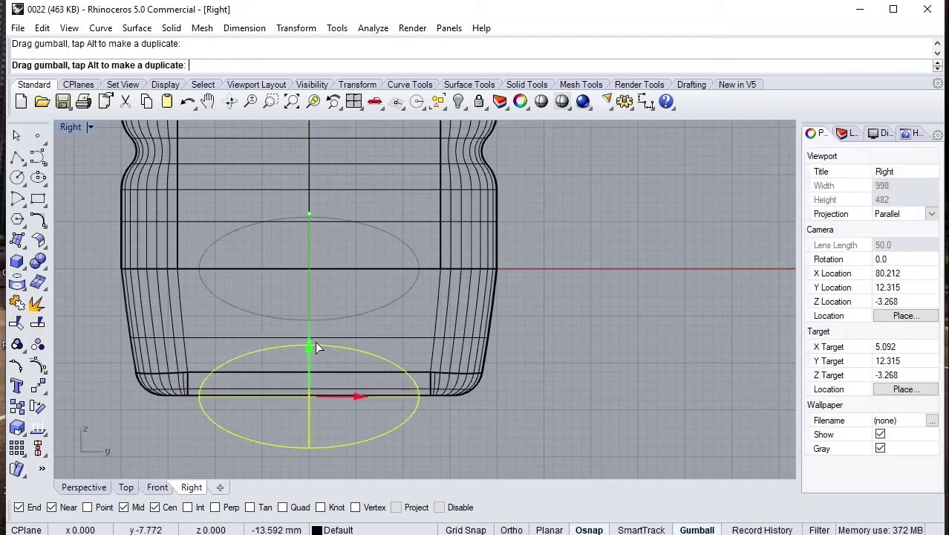
# Subtract the ellipsoid from the bottle to recess a dimple into its base
pyautogui.click(466, 320)
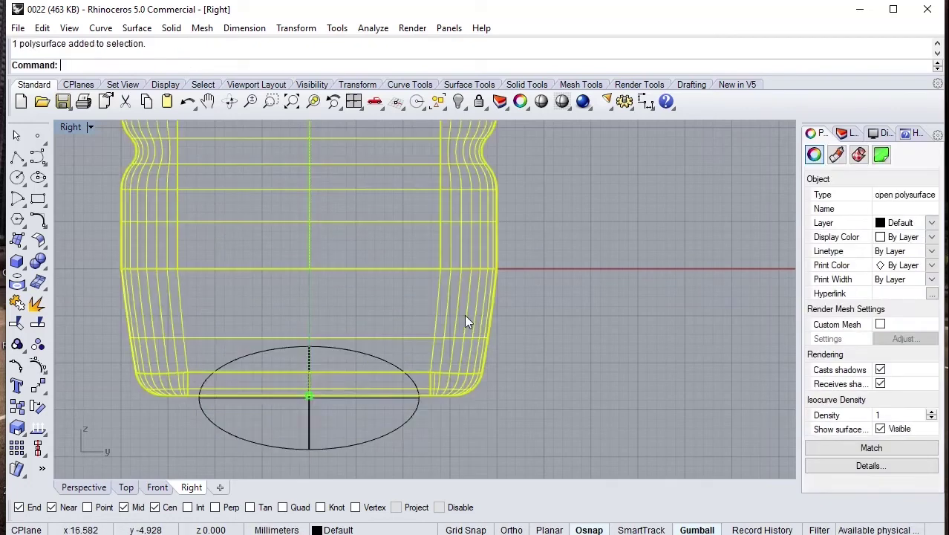
pyautogui.click(45, 275)
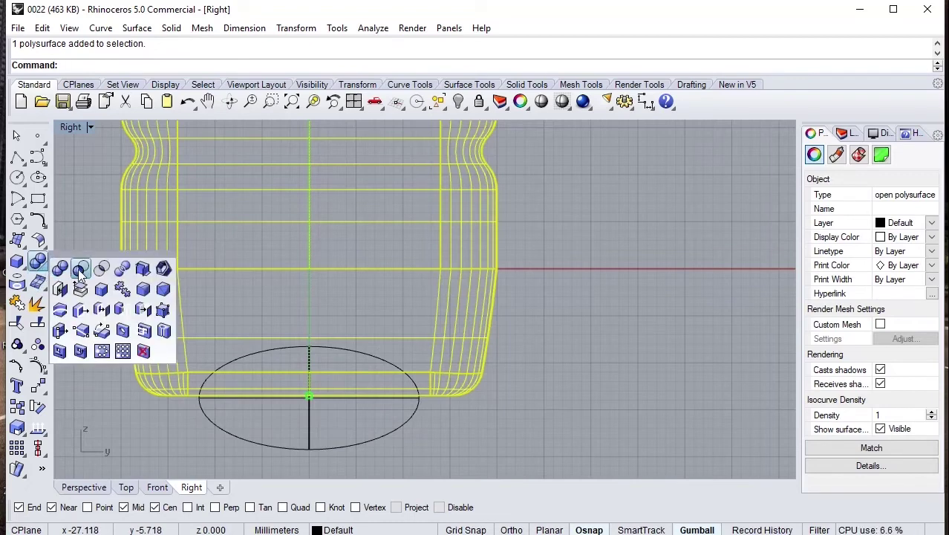
pyautogui.click(83, 276)
pyautogui.click(215, 418)
pyautogui.press('Return')
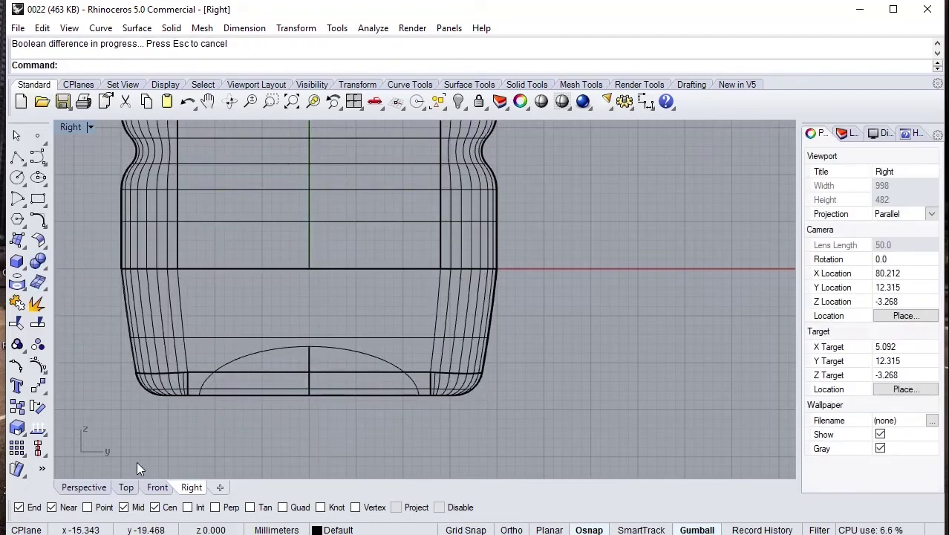
pyautogui.click(84, 487)
pyautogui.moveTo(345, 296); pyautogui.dragTo(298, 460, button='right')
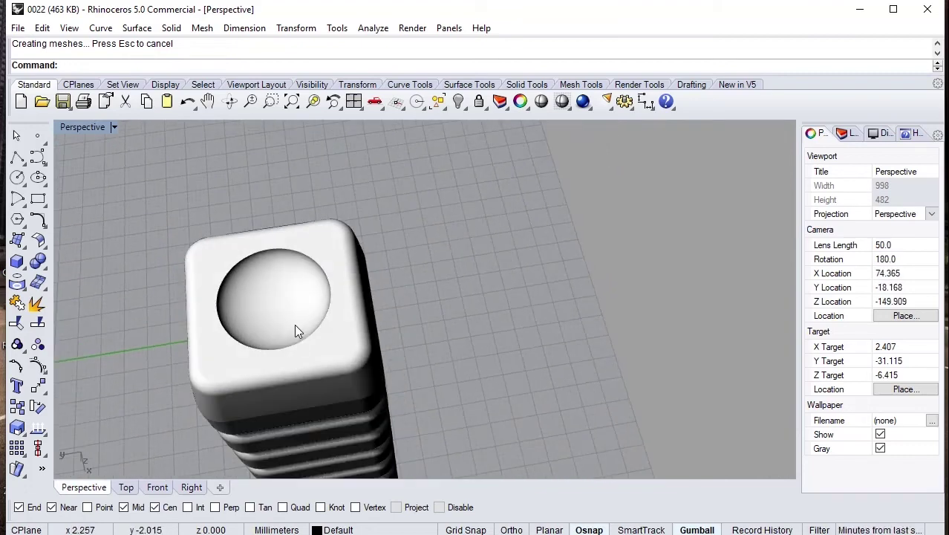
pyautogui.moveTo(307, 384); pyautogui.dragTo(294, 259, button='right')
pyautogui.scroll(3, 294, 229)
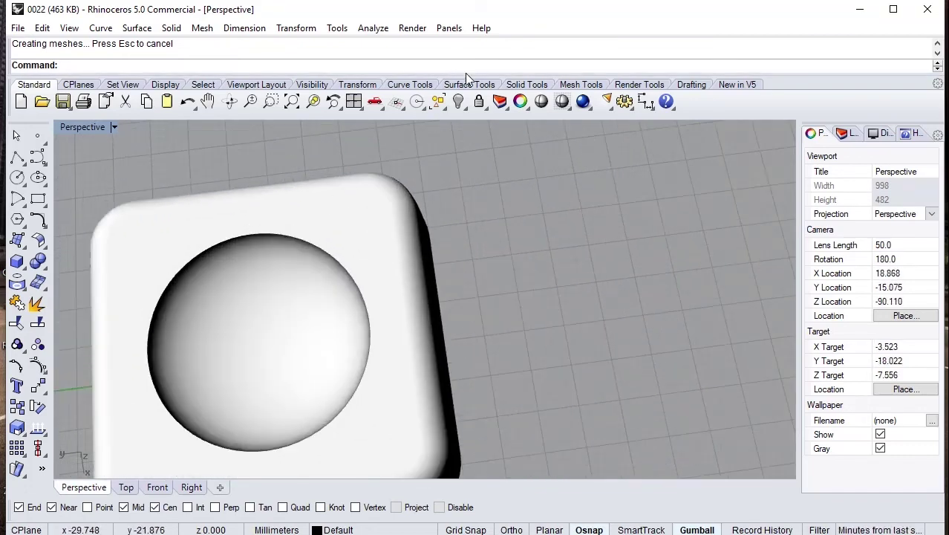
# Fillet the dimple's rim edge with a 2 mm radius
pyautogui.click(512, 86)
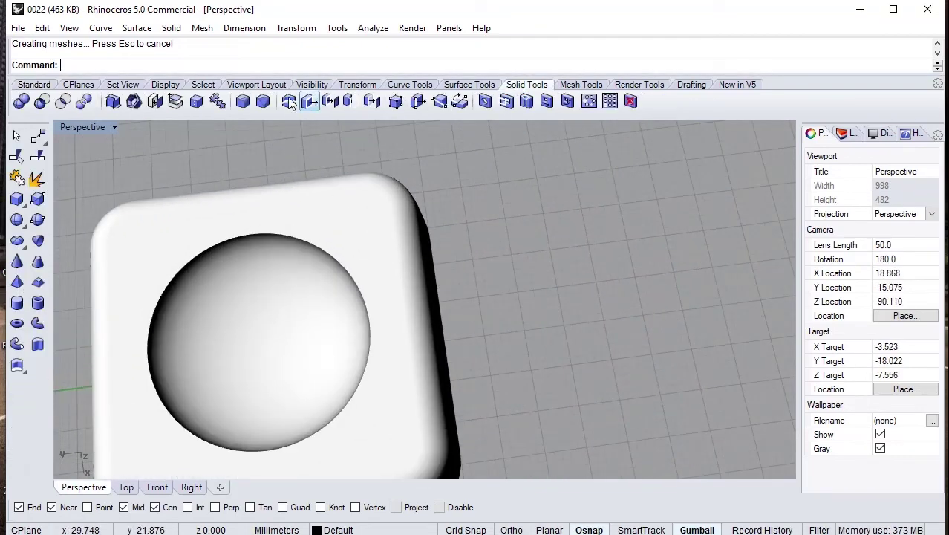
pyautogui.click(245, 106)
pyautogui.click(208, 65)
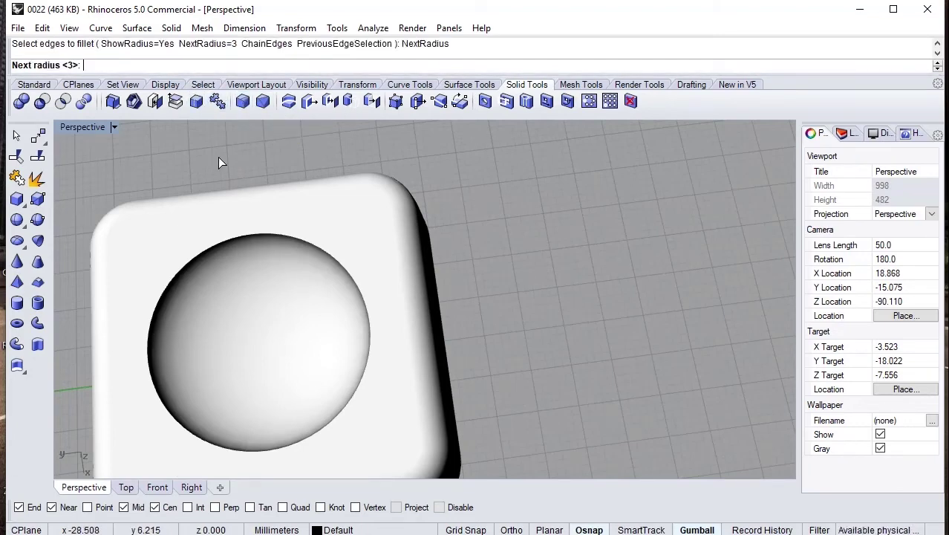
pyautogui.write('2')
pyautogui.press('Return')
pyautogui.click(258, 236)
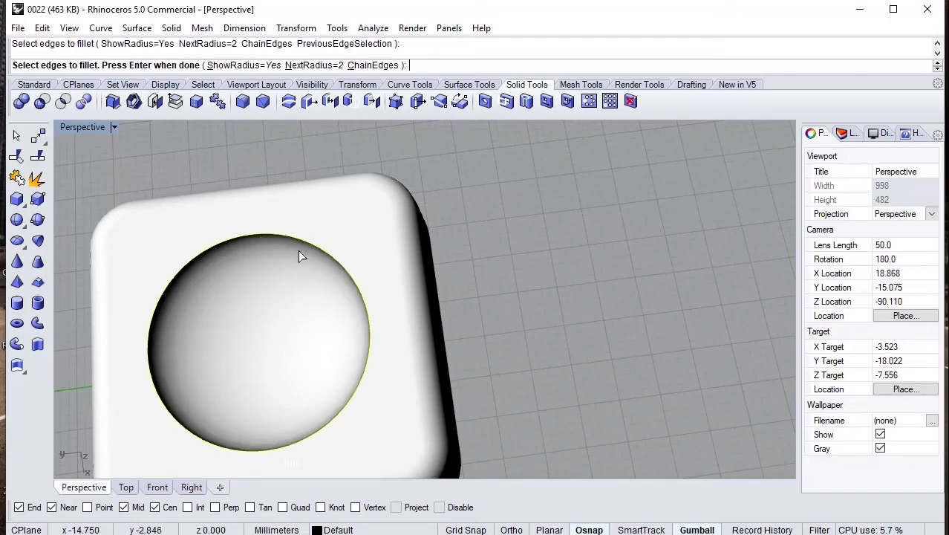
pyautogui.press('Return')
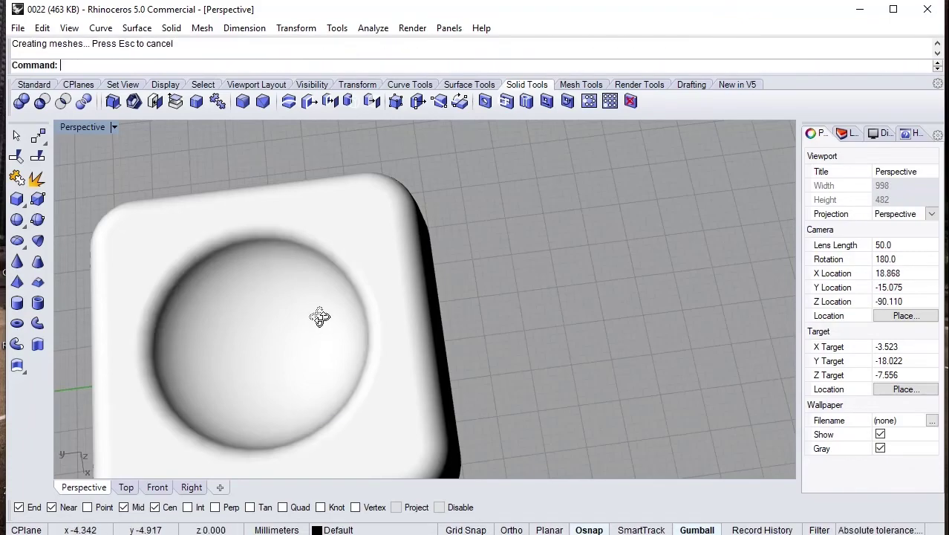
pyautogui.moveTo(317, 313)
pyautogui.mouseDown(button='right')
pyautogui.moveTo(330, 205)
pyautogui.moveTo(317, 379)
pyautogui.mouseUp(button='right')
pyautogui.scroll(-3, 303, 248)
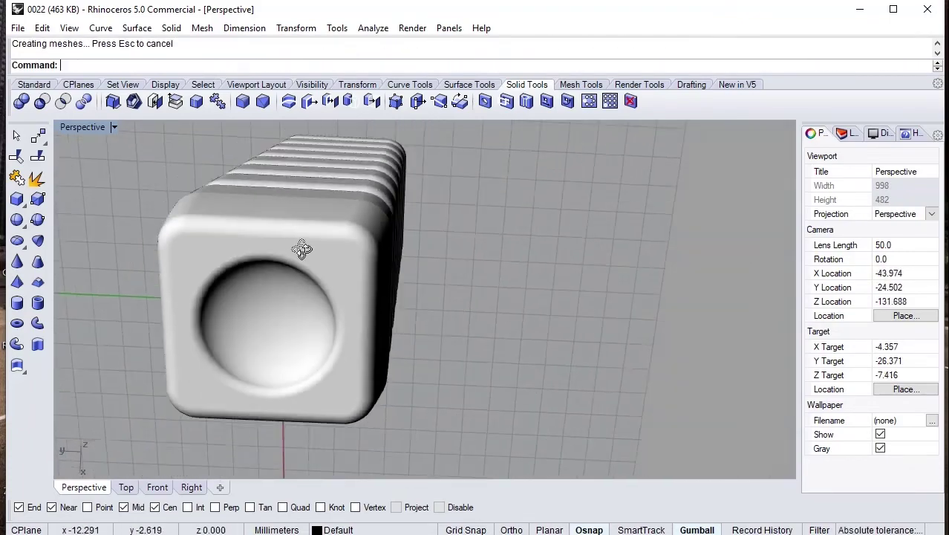
pyautogui.moveTo(303, 248); pyautogui.dragTo(356, 370, button='right')
pyautogui.scroll(-3, 286, 298)
pyautogui.moveTo(324, 195); pyautogui.dragTo(274, 355, button='right')
pyautogui.scroll(-3, 273, 357)
pyautogui.moveTo(268, 298)
pyautogui.mouseDown(button='right')
pyautogui.moveTo(376, 357)
pyautogui.moveTo(237, 328)
pyautogui.mouseUp(button='right')
pyautogui.scroll(2, 258, 265)
pyautogui.moveTo(258, 265); pyautogui.dragTo(260, 293, button='right')
pyautogui.scroll(1, 258, 290)
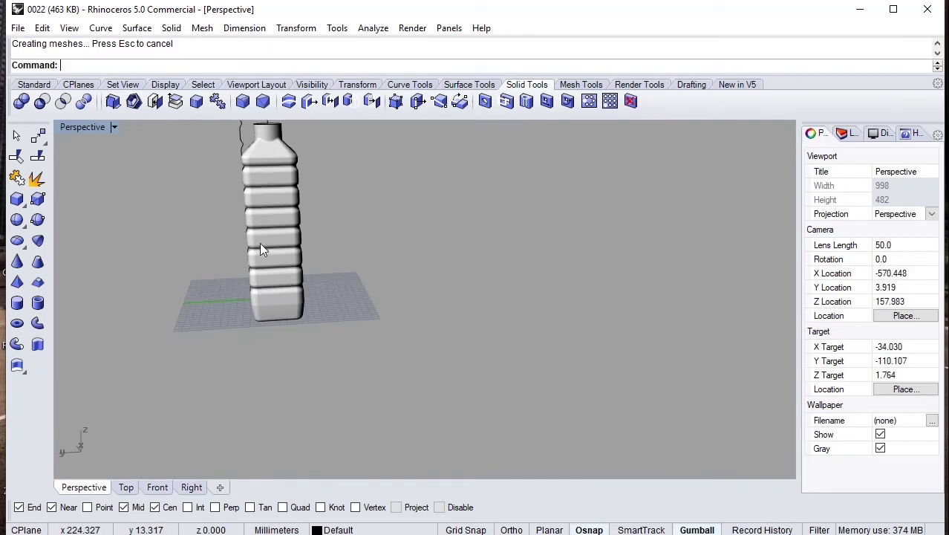
pyautogui.scroll(-1, 265, 223)
pyautogui.scroll(1, 267, 137)
pyautogui.scroll(2, 270, 147)
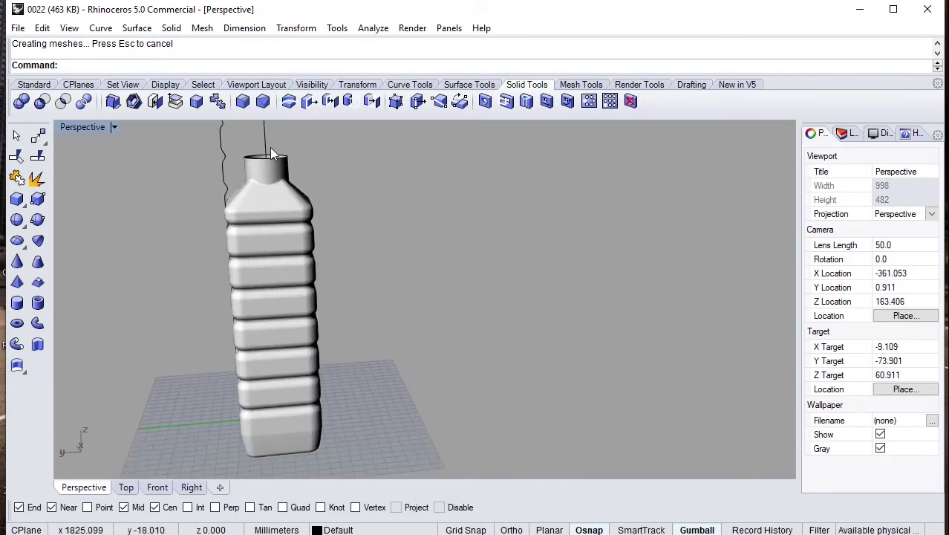
pyautogui.scroll(1, 270, 147)
pyautogui.scroll(1, 273, 149)
pyautogui.scroll(2, 276, 151)
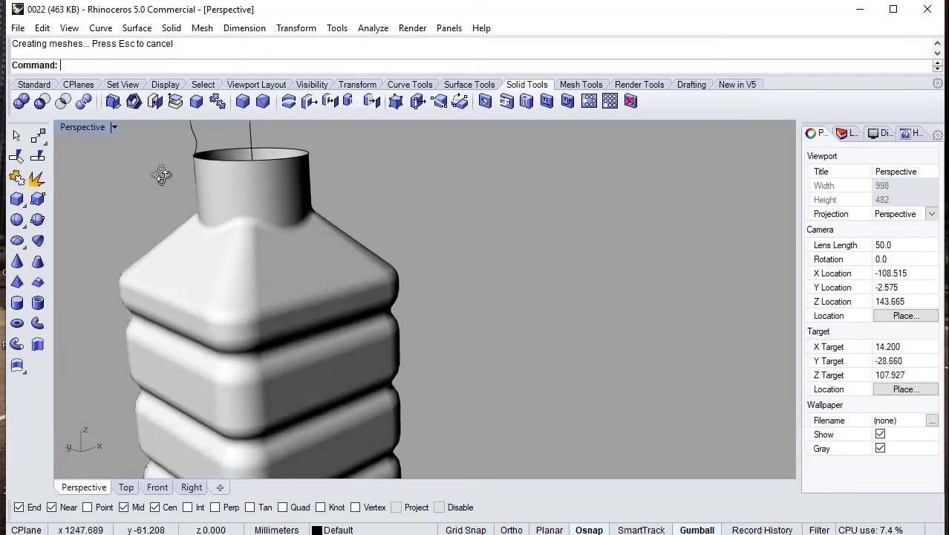
pyautogui.moveTo(275, 151)
pyautogui.mouseDown(button='right')
pyautogui.moveTo(289, 235)
pyautogui.moveTo(312, 119)
pyautogui.mouseUp(button='right')
pyautogui.scroll(-3, 308, 168)
pyautogui.moveTo(422, 270)
pyautogui.mouseDown(button='right')
pyautogui.moveTo(381, 255)
pyautogui.moveTo(331, 260)
pyautogui.moveTo(323, 358)
pyautogui.mouseUp(button='right')
pyautogui.scroll(3, 320, 359)
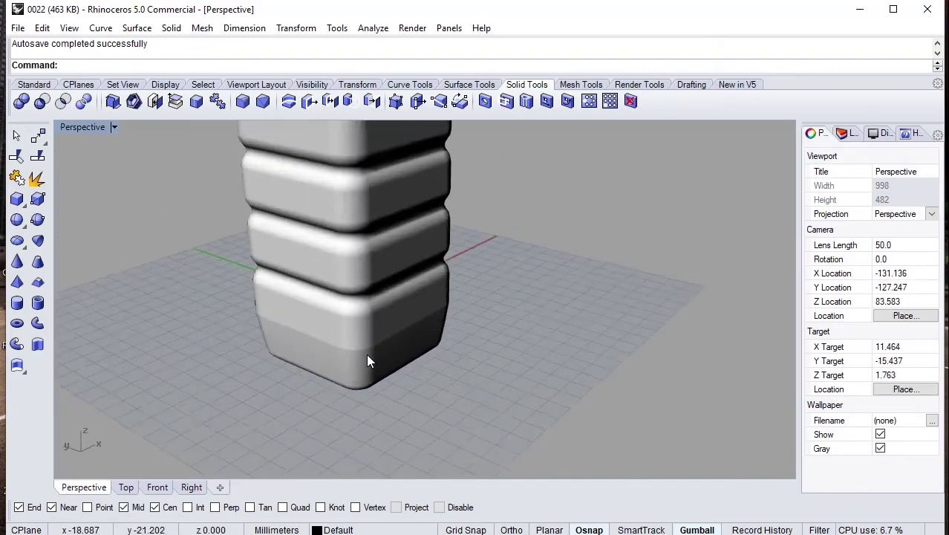
pyautogui.scroll(3, 366, 353)
pyautogui.scroll(3, 367, 338)
# Fillet the horizontal seam around the lower bottle with a 6 mm radius
pyautogui.click(362, 358)
pyautogui.scroll(-3, 361, 357)
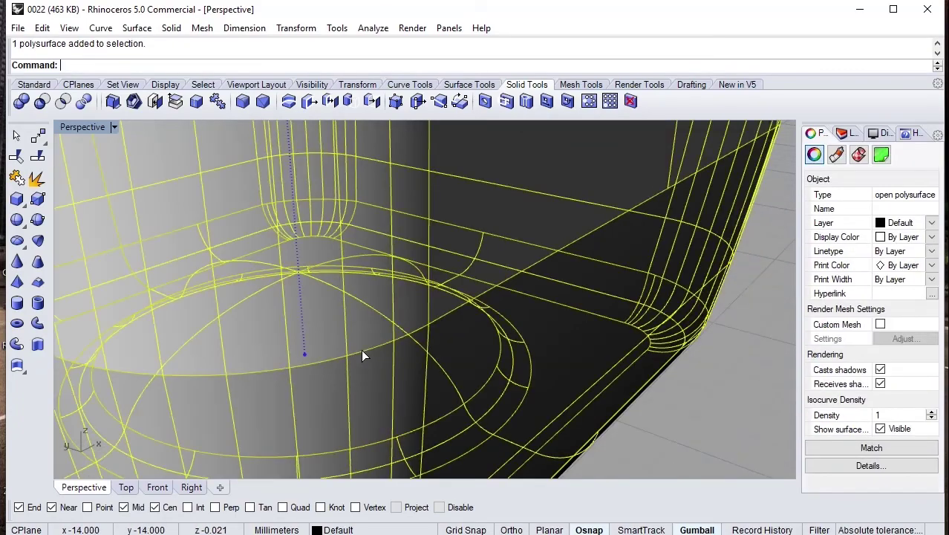
pyautogui.scroll(-3, 361, 348)
pyautogui.scroll(-2, 322, 333)
pyautogui.click(613, 437)
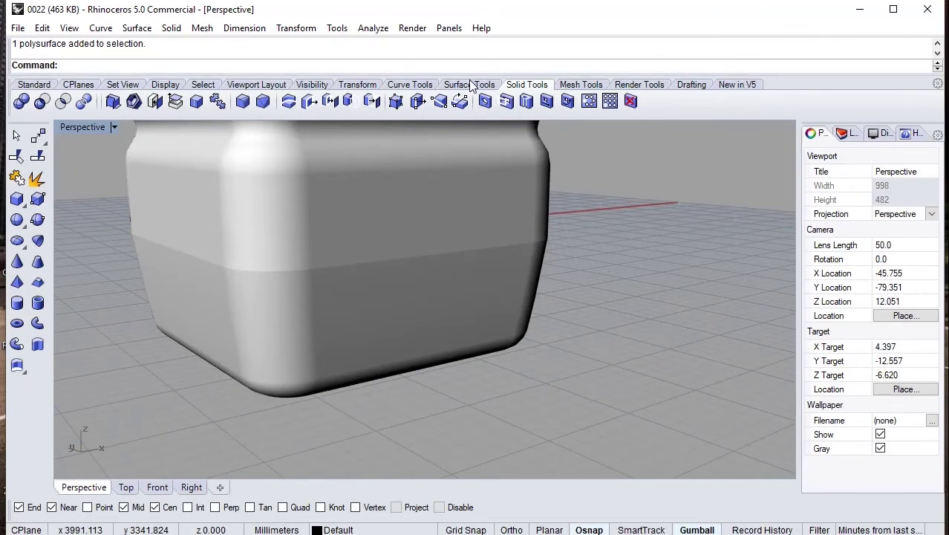
pyautogui.click(242, 102)
pyautogui.click(210, 65)
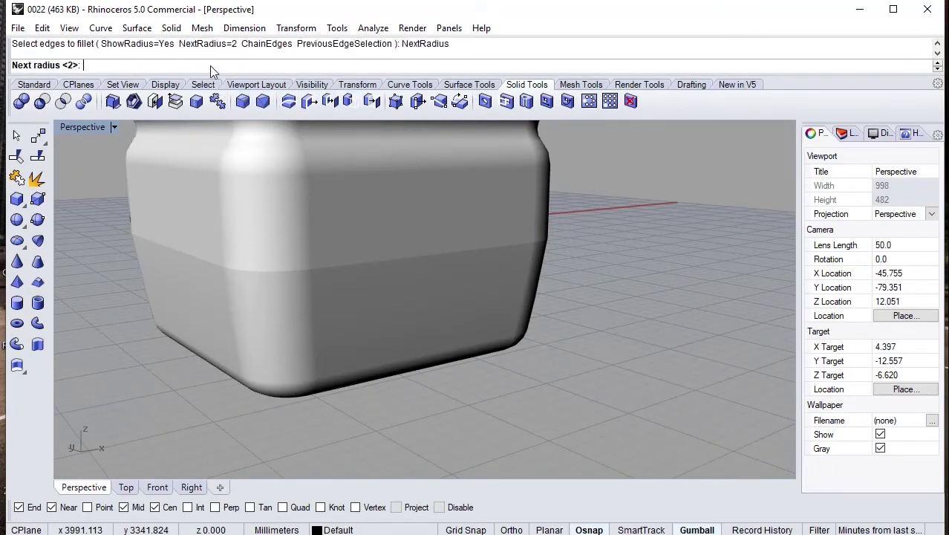
pyautogui.write('6')
pyautogui.press('Return')
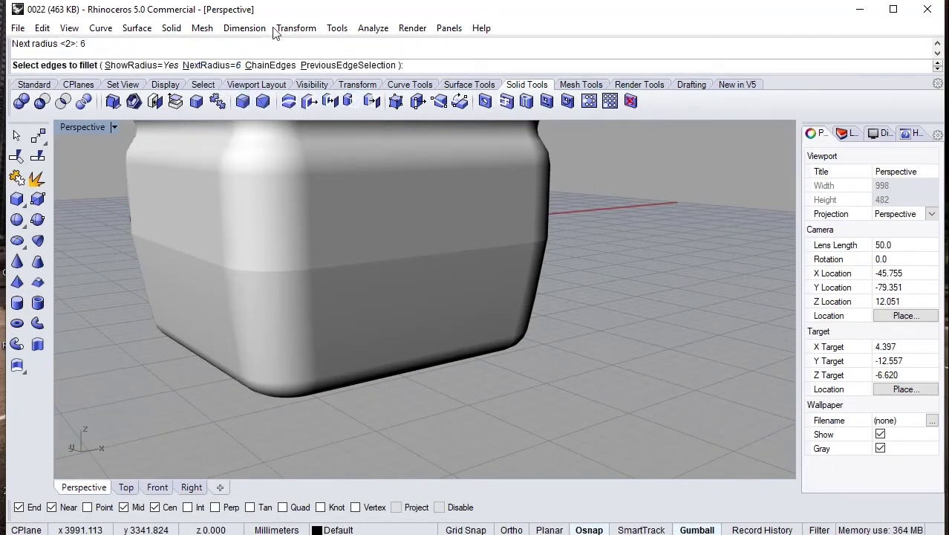
pyautogui.moveTo(410, 273)
pyautogui.mouseDown(button='right')
pyautogui.moveTo(425, 273)
pyautogui.moveTo(360, 265)
pyautogui.mouseUp(button='right')
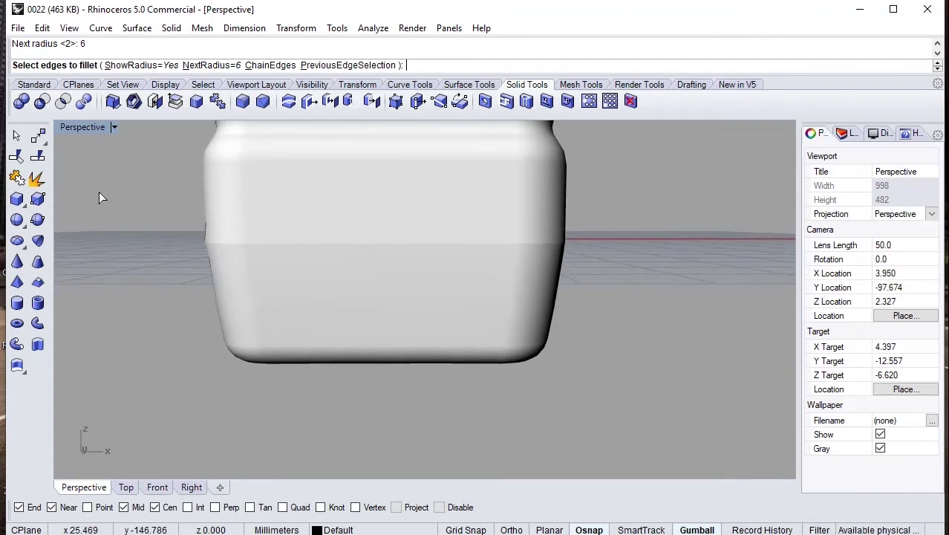
pyautogui.moveTo(99, 191); pyautogui.dragTo(618, 296)
pyautogui.press('Return')
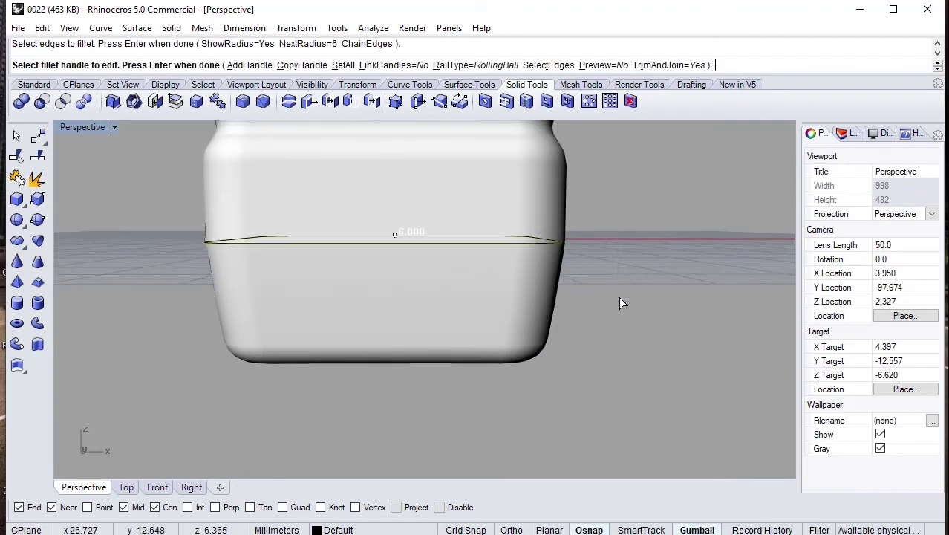
pyautogui.press('Return')
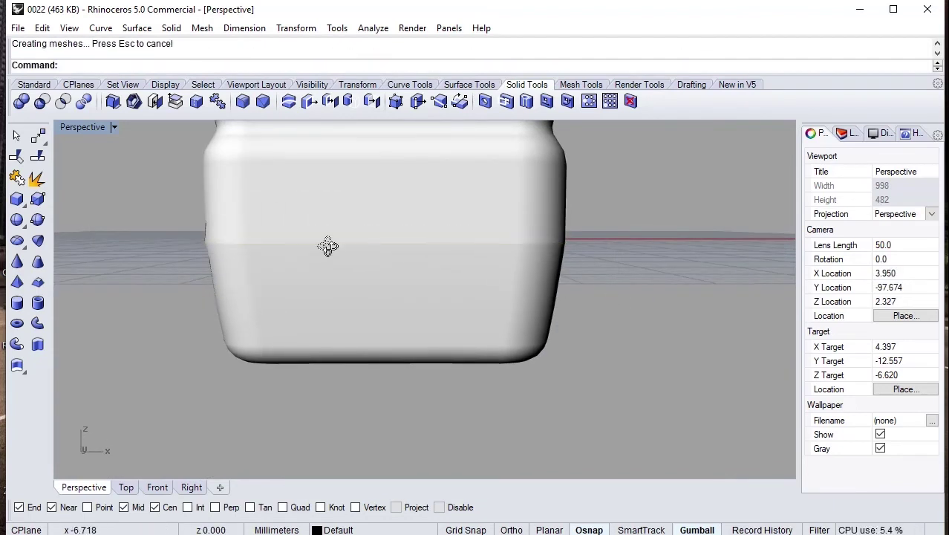
# Inspect the 6 mm seam fillet and undo it
pyautogui.scroll(3, 327, 246)
pyautogui.scroll(3, 447, 265)
pyautogui.scroll(5, 323, 290)
pyautogui.click(327, 285)
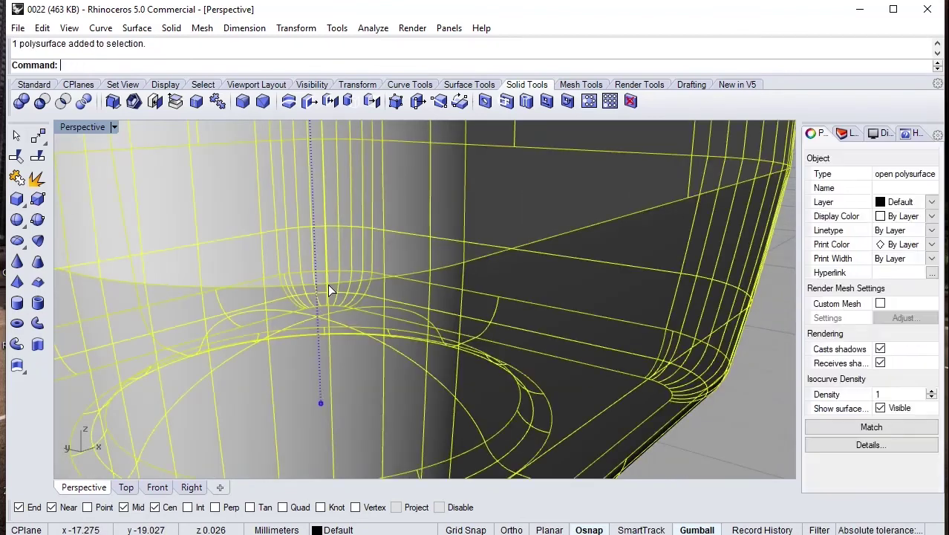
pyautogui.scroll(-5, 329, 283)
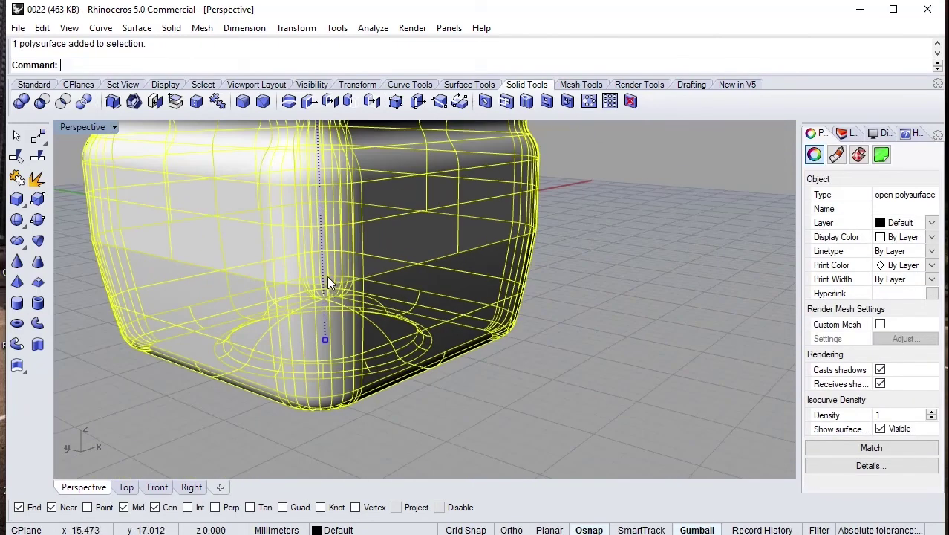
pyautogui.hotkey('ctrl', 'z')
# Repeat Fillet Edge on the window-selected seam with NextRadius 2
pyautogui.rightClick(660, 274)
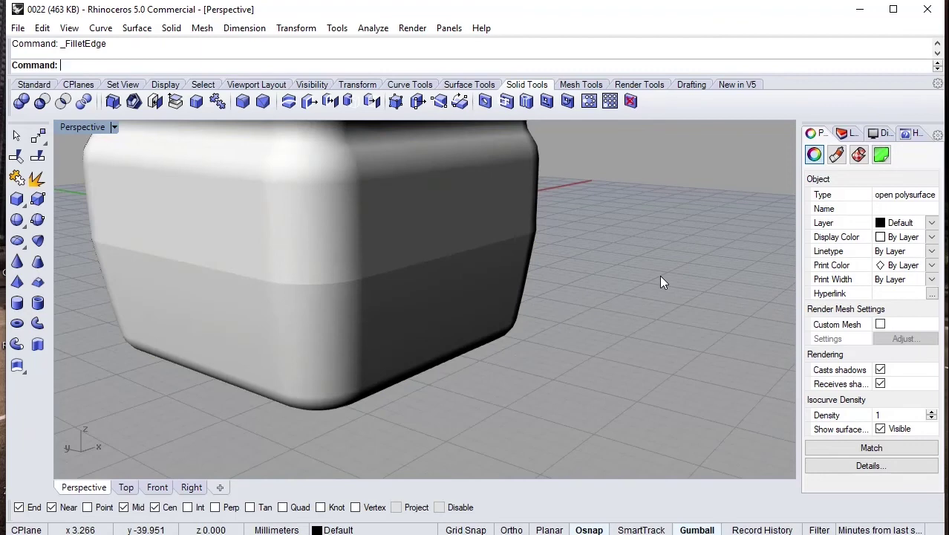
pyautogui.click(210, 66)
pyautogui.press('Return')
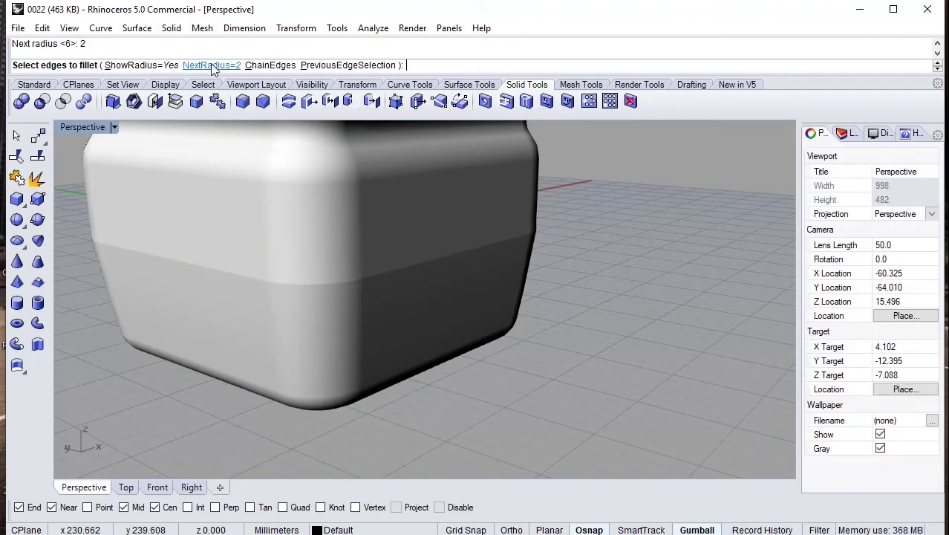
pyautogui.moveTo(364, 314)
pyautogui.mouseDown(button='right')
pyautogui.moveTo(296, 296)
pyautogui.moveTo(190, 237)
pyautogui.mouseUp(button='right')
pyautogui.moveTo(156, 220); pyautogui.dragTo(621, 278)
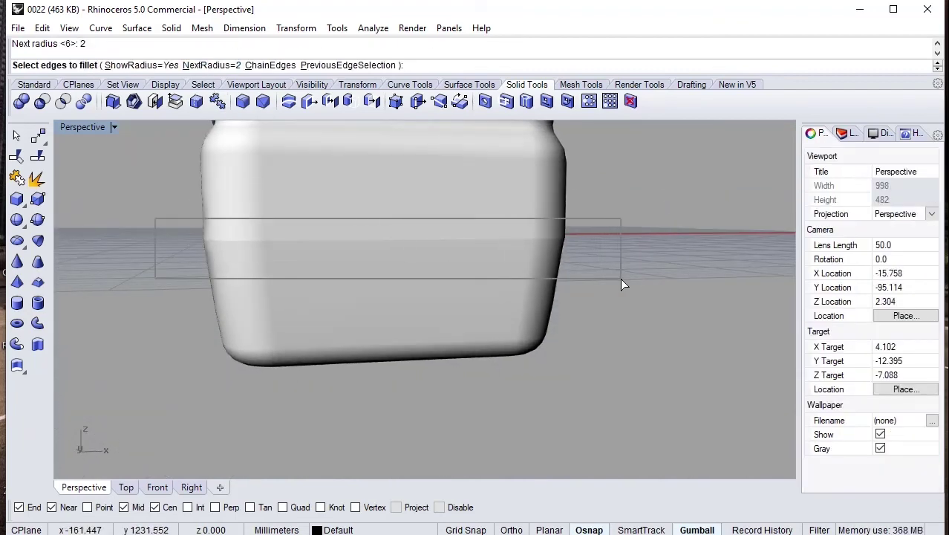
pyautogui.press('Return')
pyautogui.press('Return')
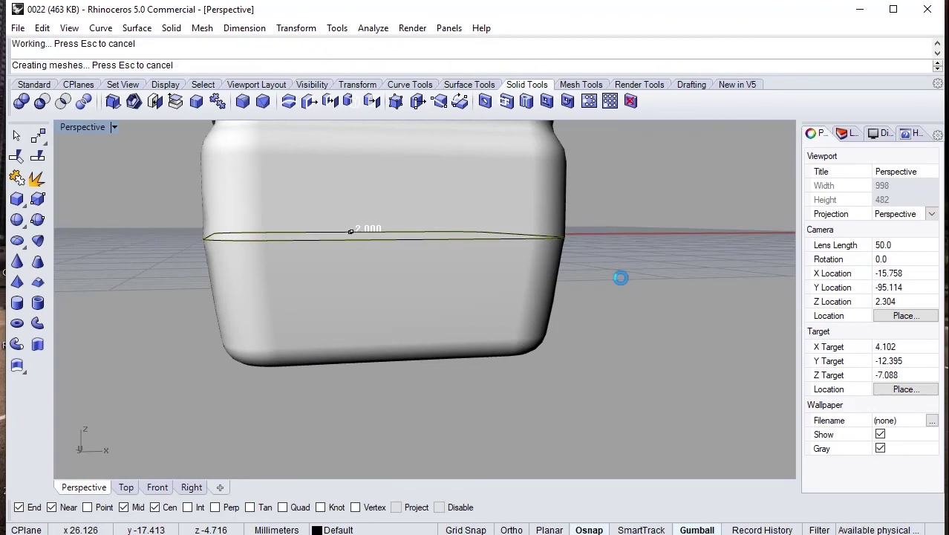
pyautogui.moveTo(506, 285)
pyautogui.mouseDown(button='right')
pyautogui.moveTo(568, 297)
pyautogui.moveTo(261, 292)
pyautogui.mouseUp(button='right')
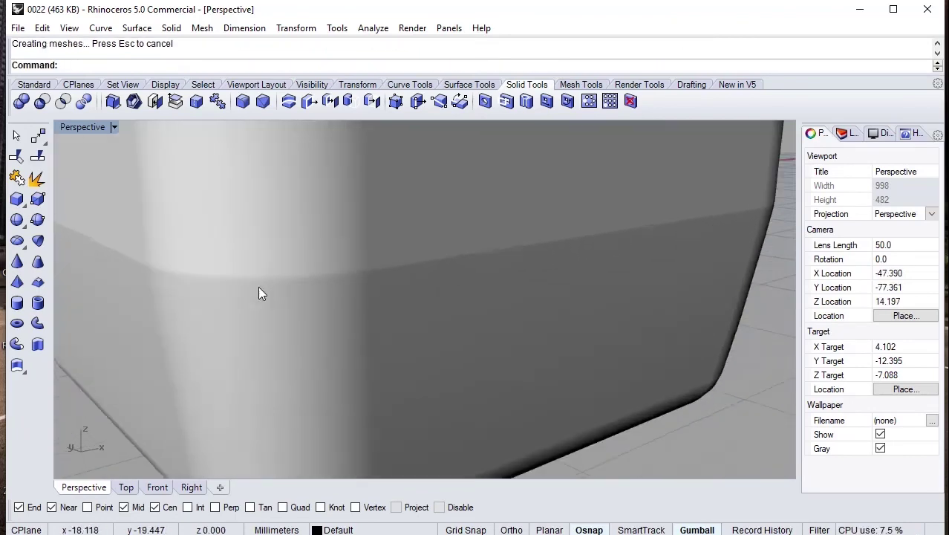
pyautogui.scroll(3, 252, 284)
pyautogui.scroll(-1, 338, 283)
pyautogui.scroll(-2, 337, 283)
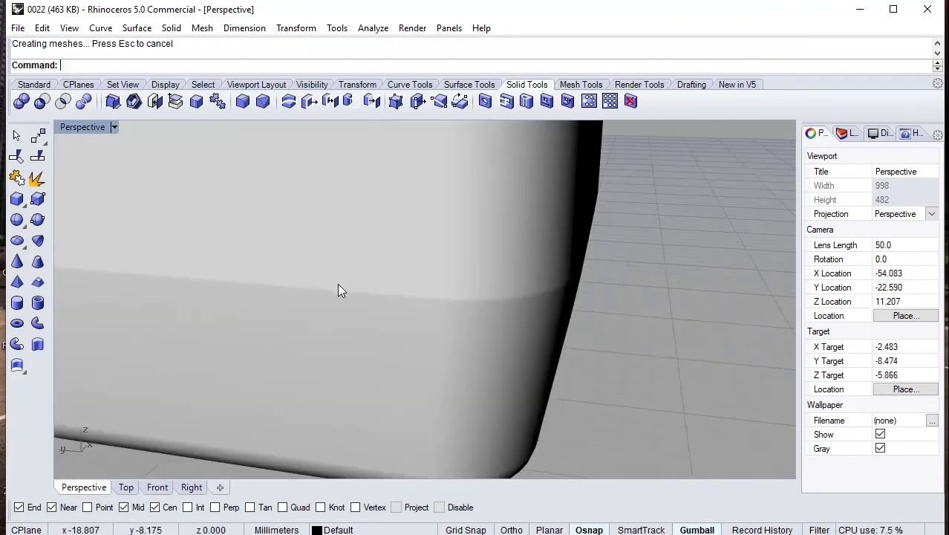
pyautogui.scroll(-1, 337, 283)
pyautogui.scroll(-3, 316, 288)
pyautogui.moveTo(316, 289)
pyautogui.mouseDown(button='right')
pyautogui.moveTo(219, 275)
pyautogui.moveTo(313, 320)
pyautogui.moveTo(384, 312)
pyautogui.moveTo(332, 321)
pyautogui.mouseUp(button='right')
pyautogui.scroll(1, 264, 322)
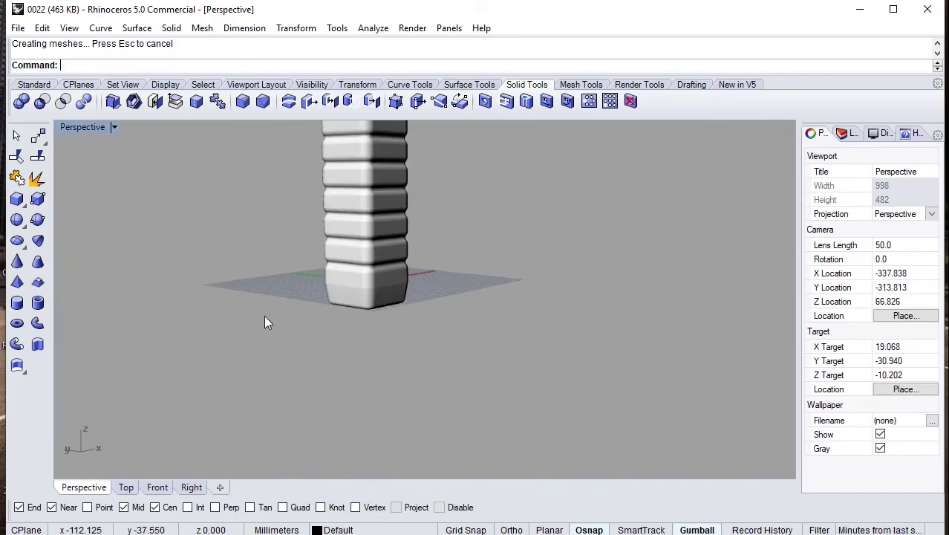
pyautogui.scroll(4, 309, 301)
pyautogui.scroll(-8, 312, 307)
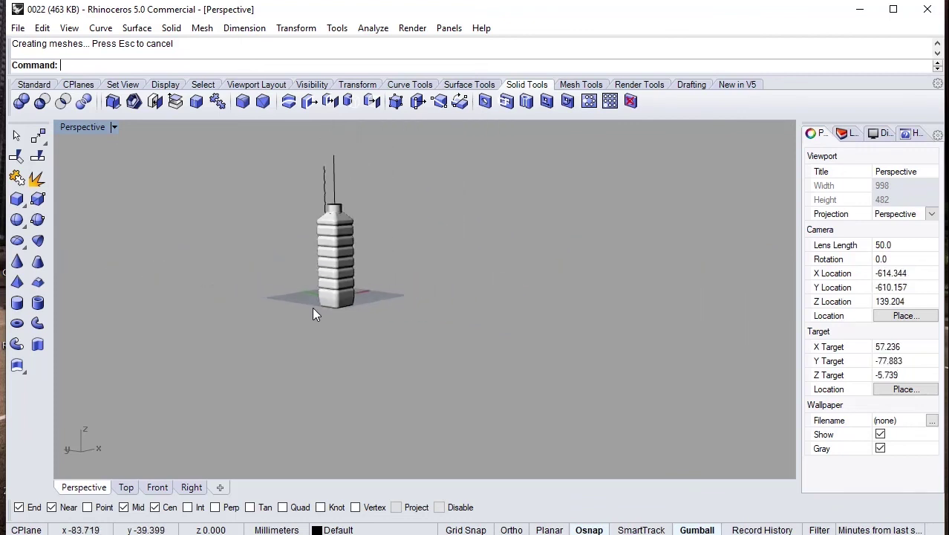
pyautogui.scroll(1, 334, 208)
pyautogui.scroll(2, 331, 216)
pyautogui.scroll(2, 345, 189)
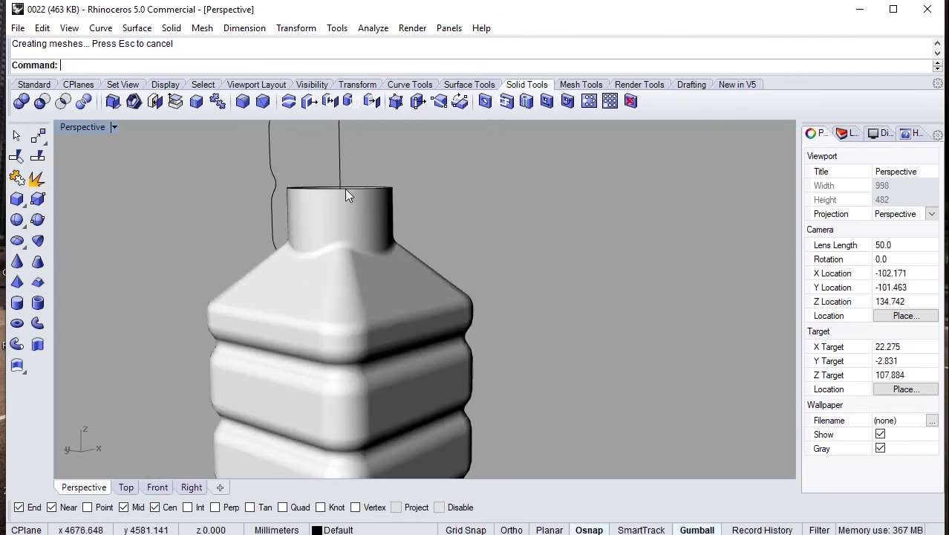
pyautogui.scroll(2, 349, 251)
pyautogui.moveTo(349, 251)
pyautogui.mouseDown(button='right')
pyautogui.moveTo(273, 232)
pyautogui.moveTo(250, 254)
pyautogui.mouseUp(button='right')
pyautogui.scroll(-5, 273, 232)
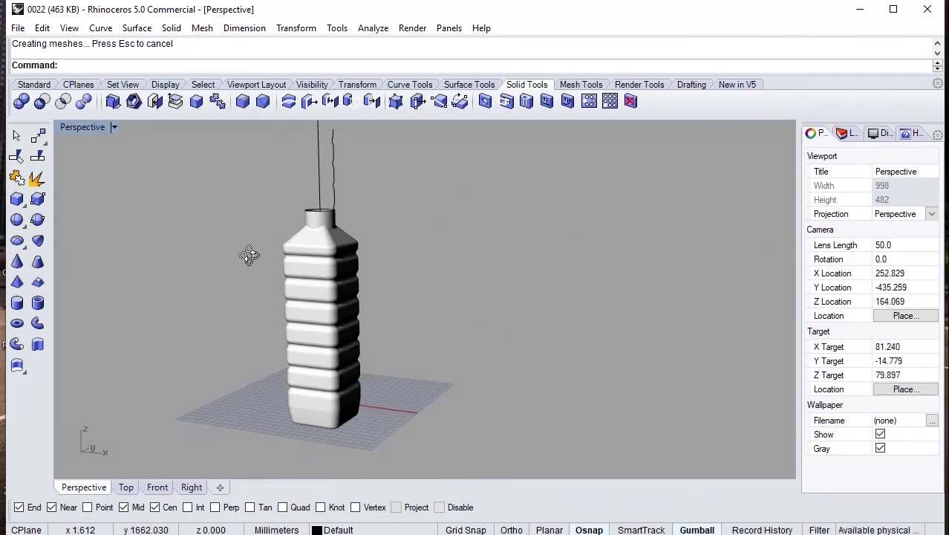
pyautogui.moveTo(353, 254)
pyautogui.mouseDown(button='right')
pyautogui.moveTo(364, 255)
pyautogui.moveTo(296, 224)
pyautogui.mouseUp(button='right')
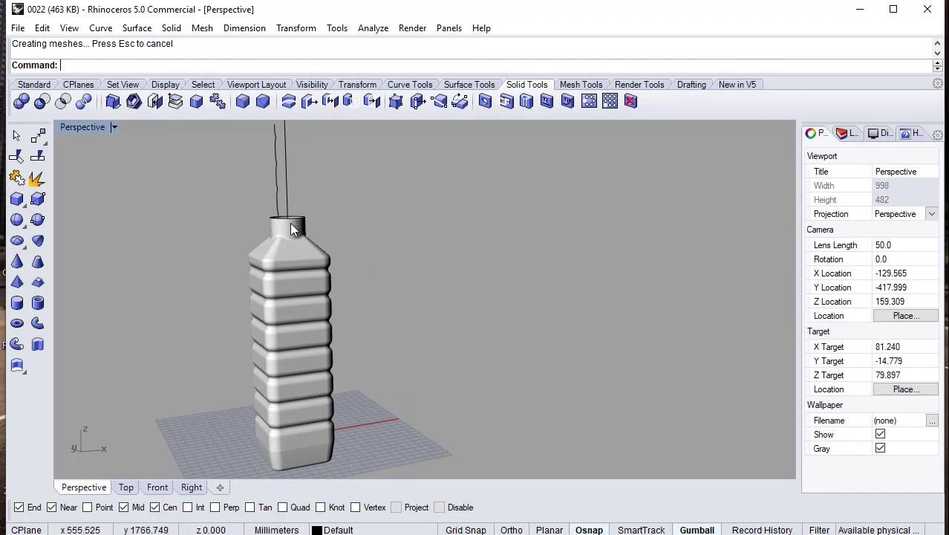